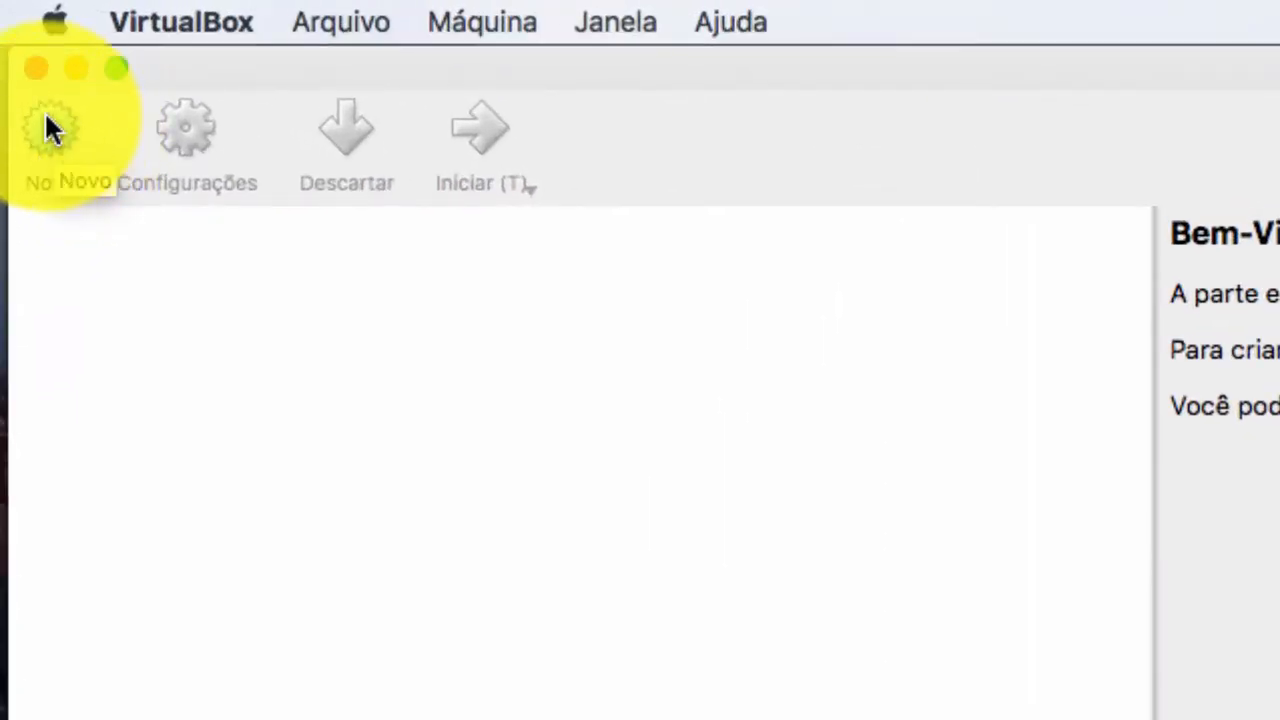
Step: Start a new virtual machine named Windows 7 with type Microsoft Windows and version Windows 7 (64-bit), and proceed to the memory settings
left_click(60, 132)
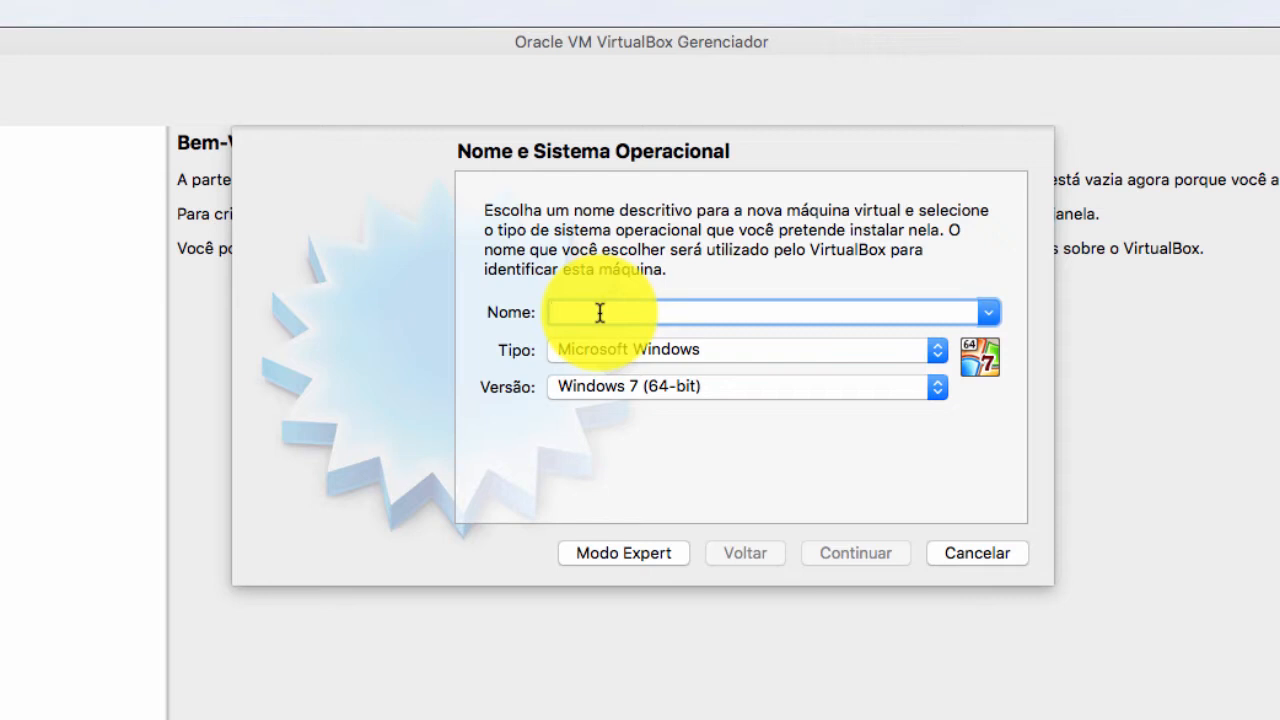
type("Windows")
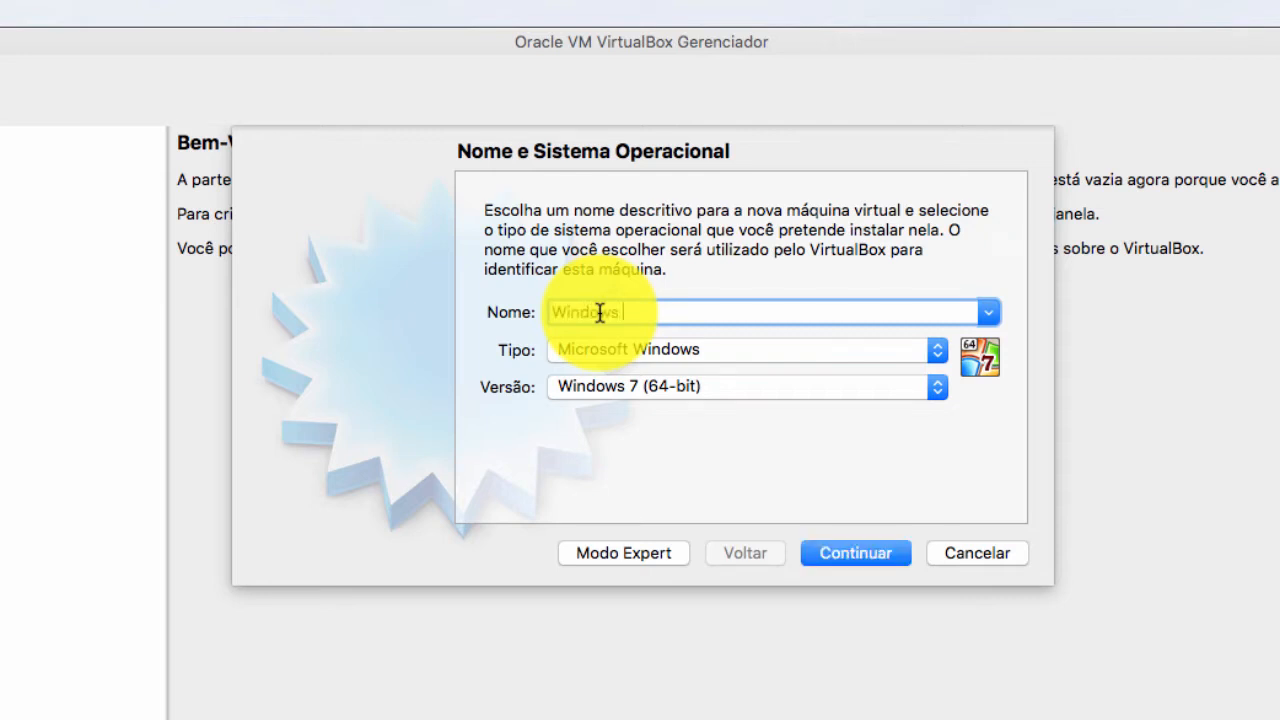
type(" 7")
left_click(643, 351)
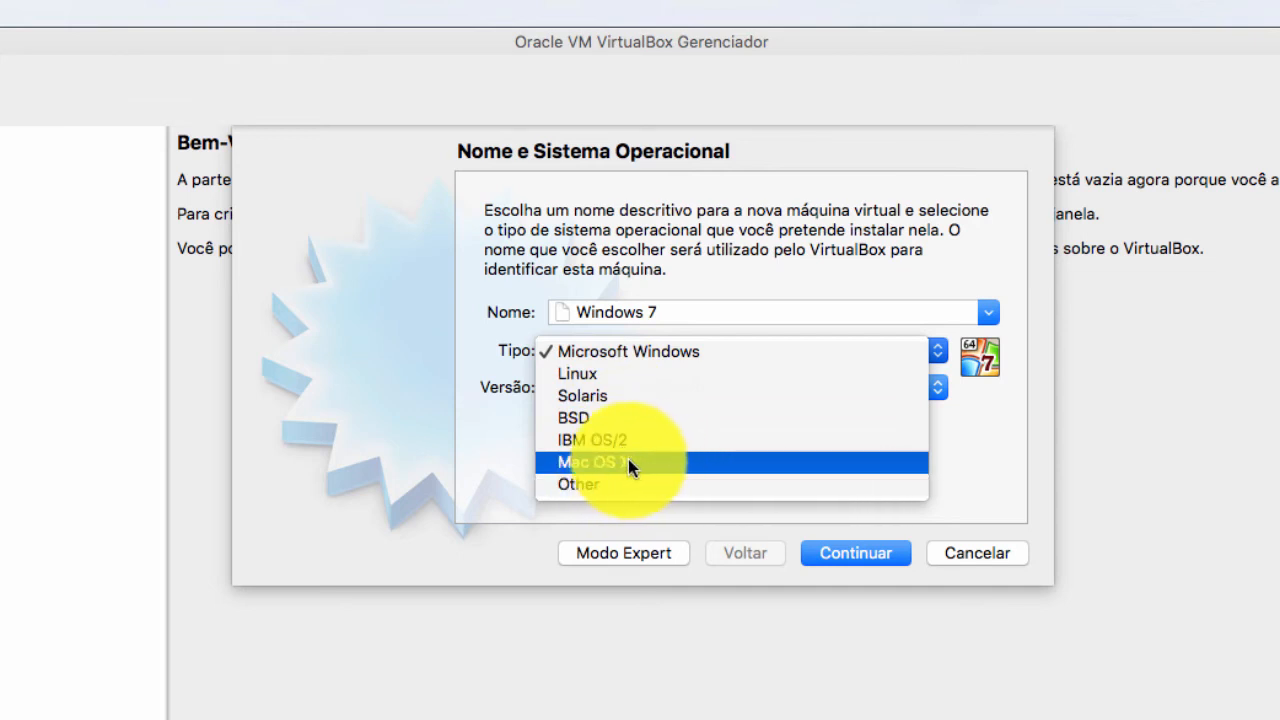
left_click(667, 350)
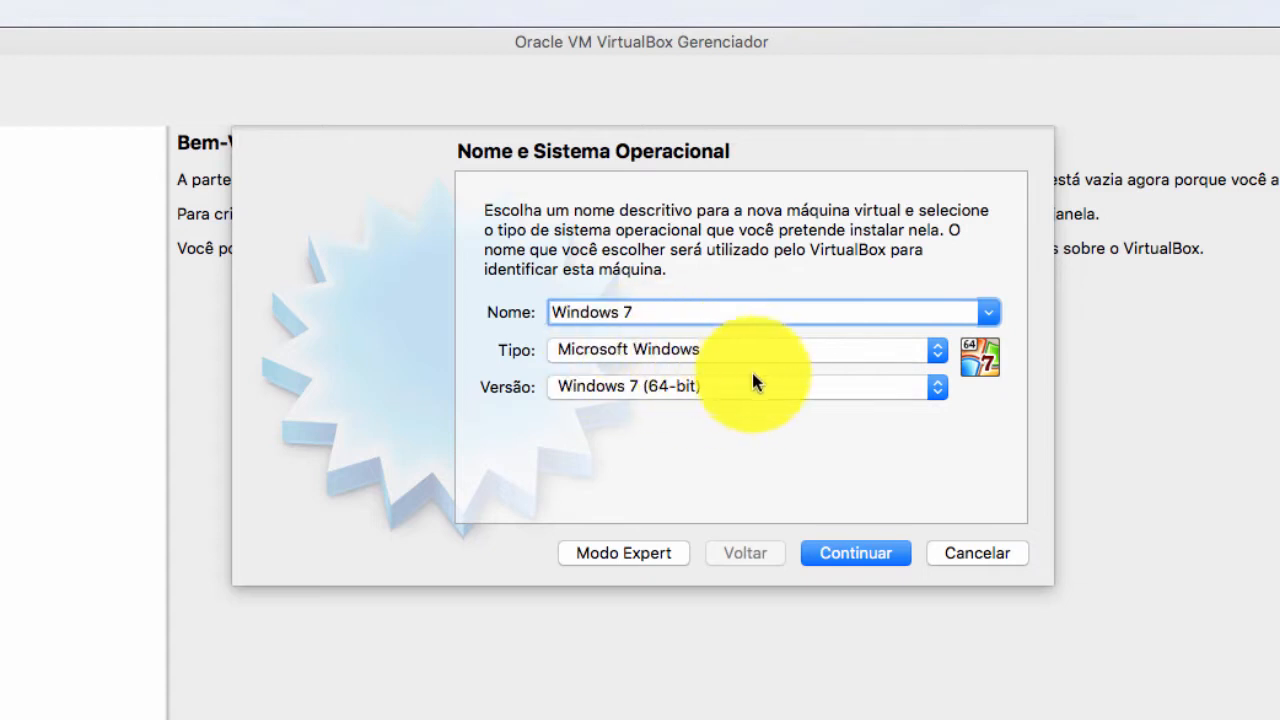
left_click(668, 388)
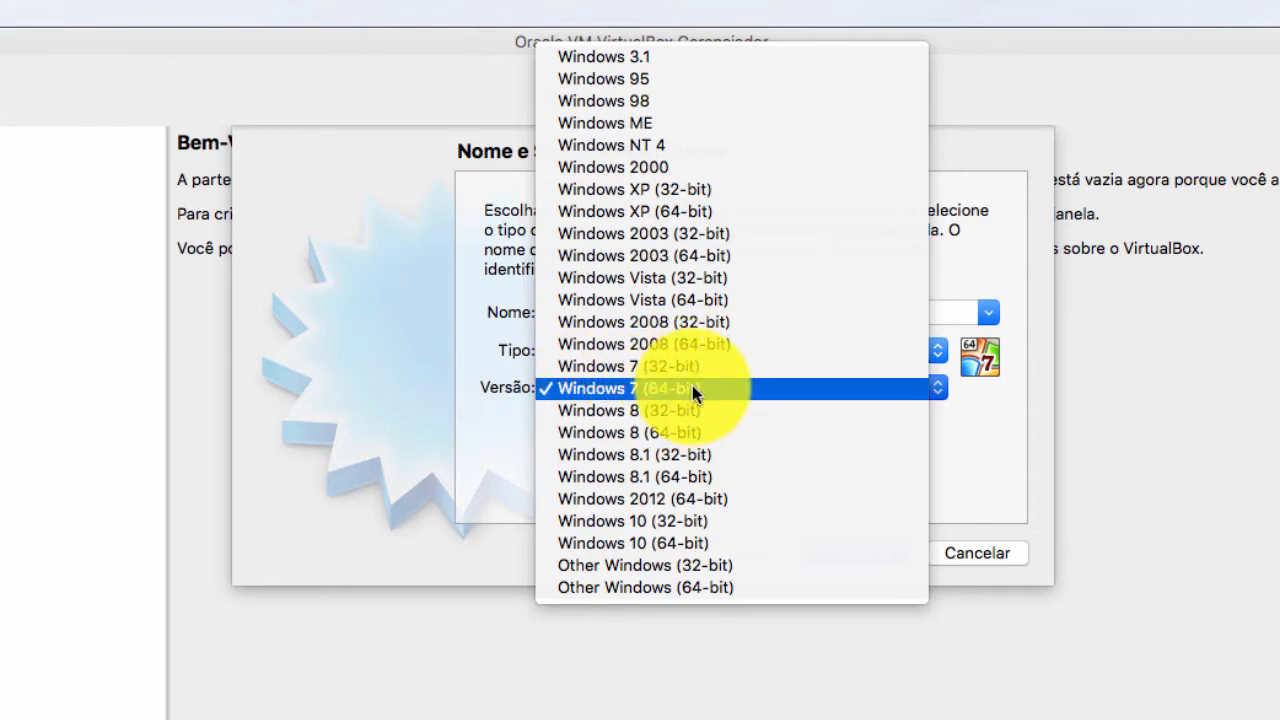
left_click(694, 390)
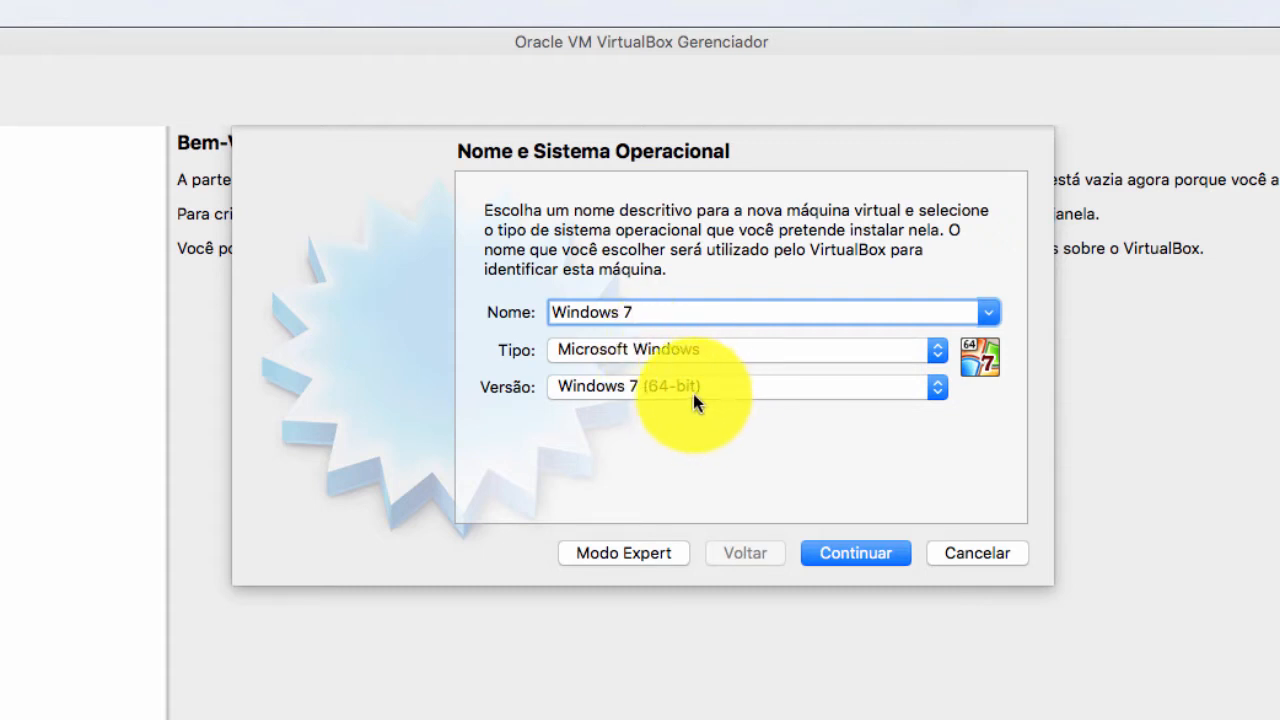
left_click(873, 560)
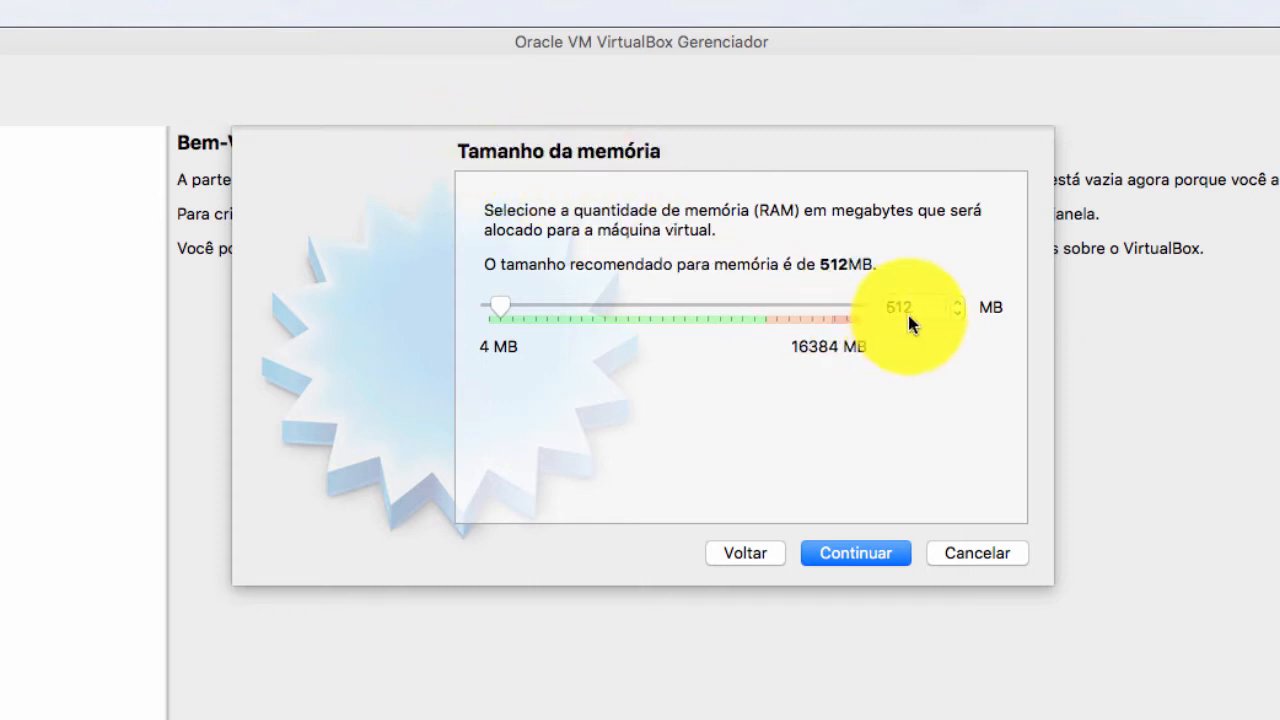
Step: Set the virtual machine's memory size to 1024 MB and proceed to the hard disk options
left_click(882, 304)
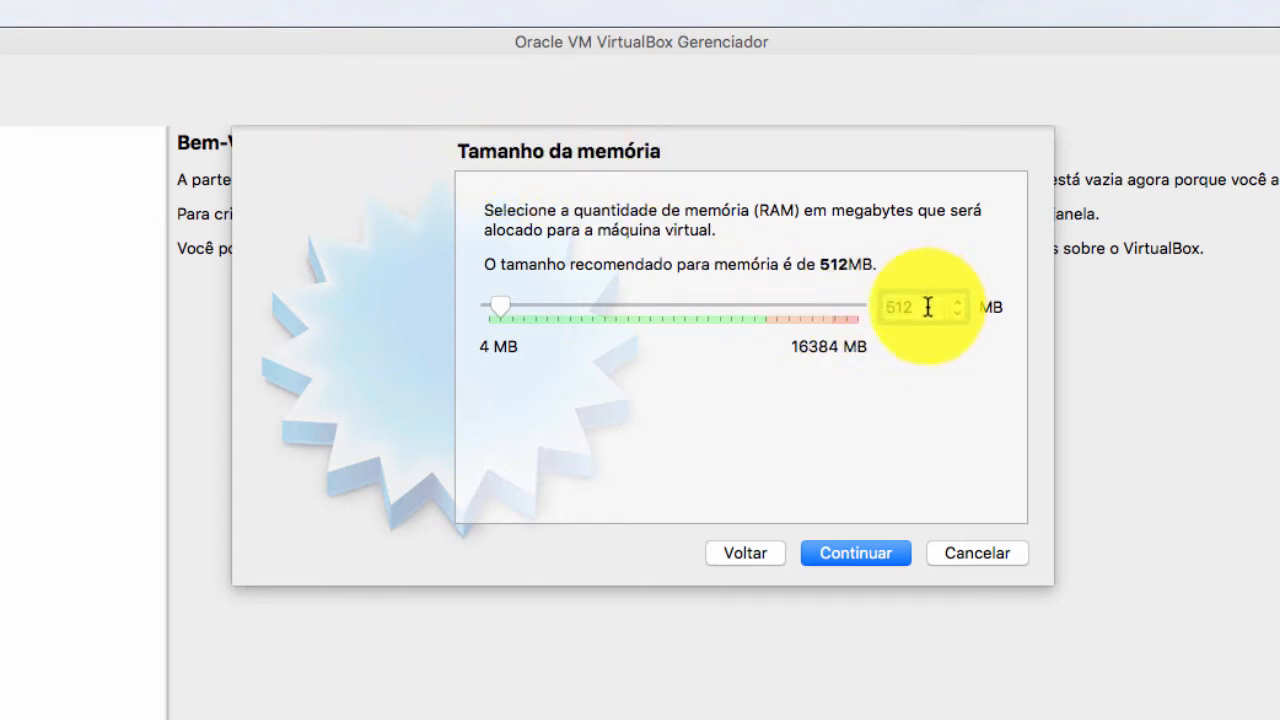
double_click(888, 306)
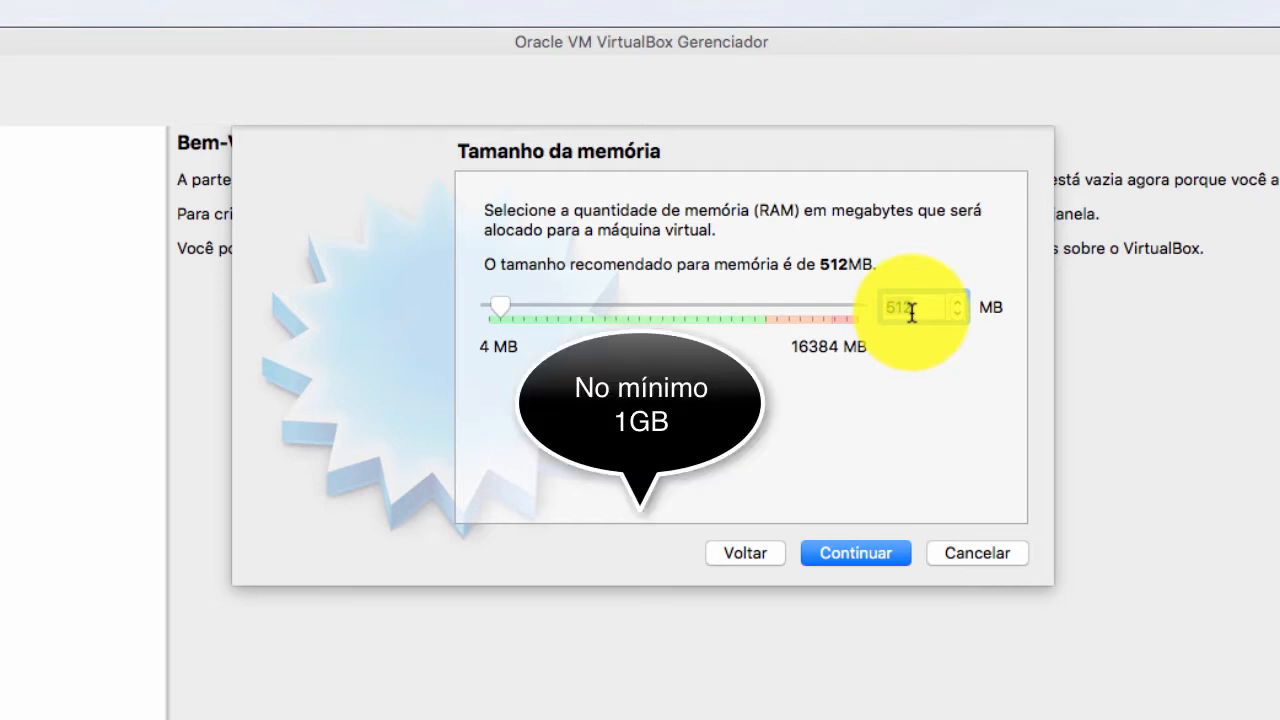
key("BackSpace")
type("102")
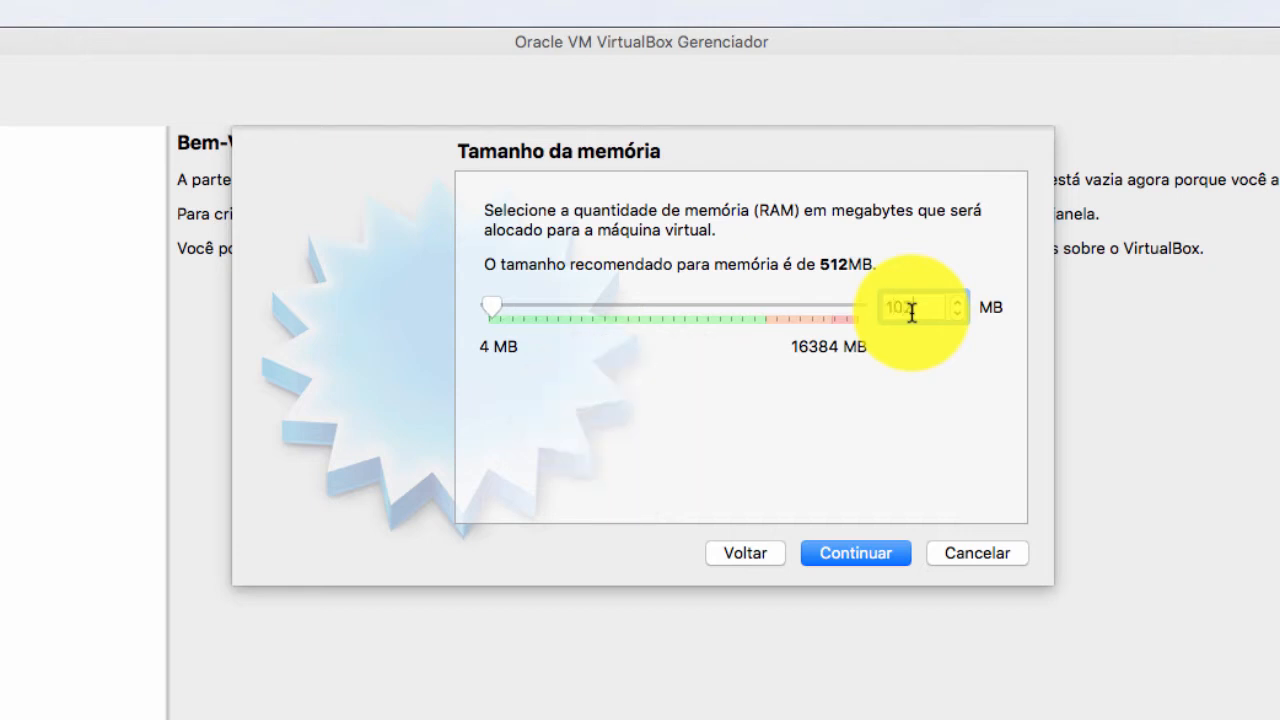
type("4")
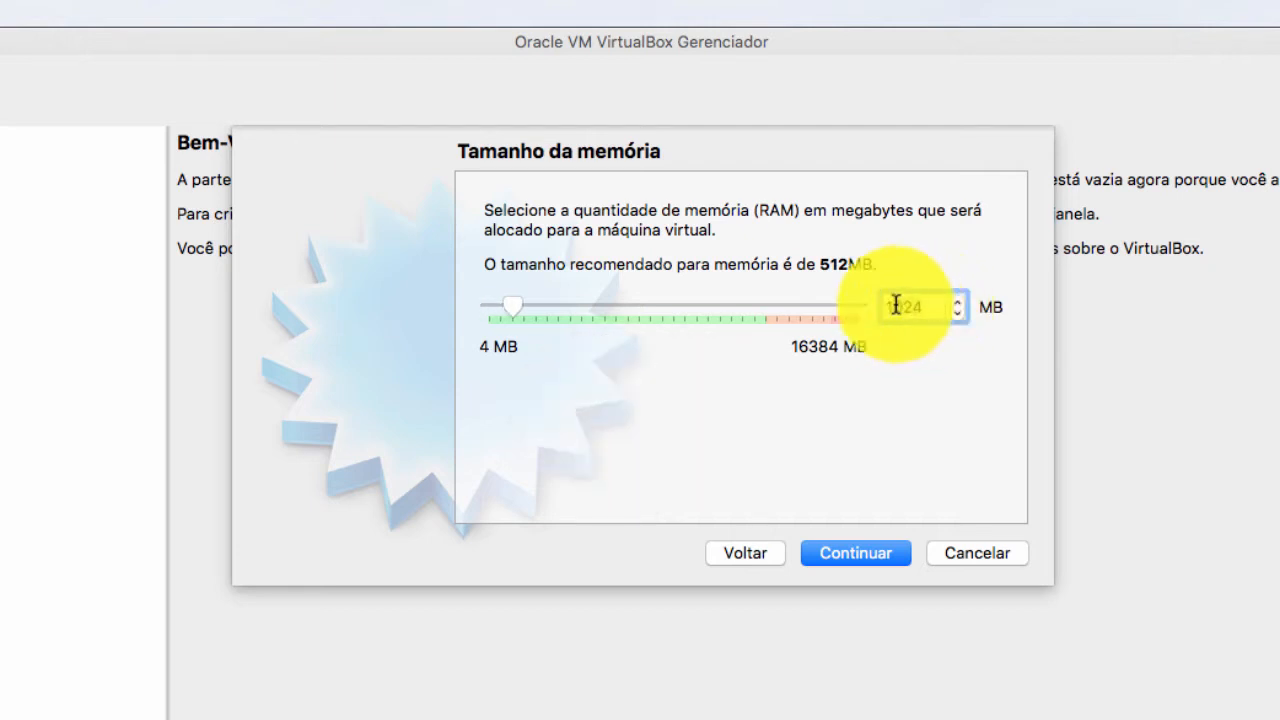
double_click(897, 316)
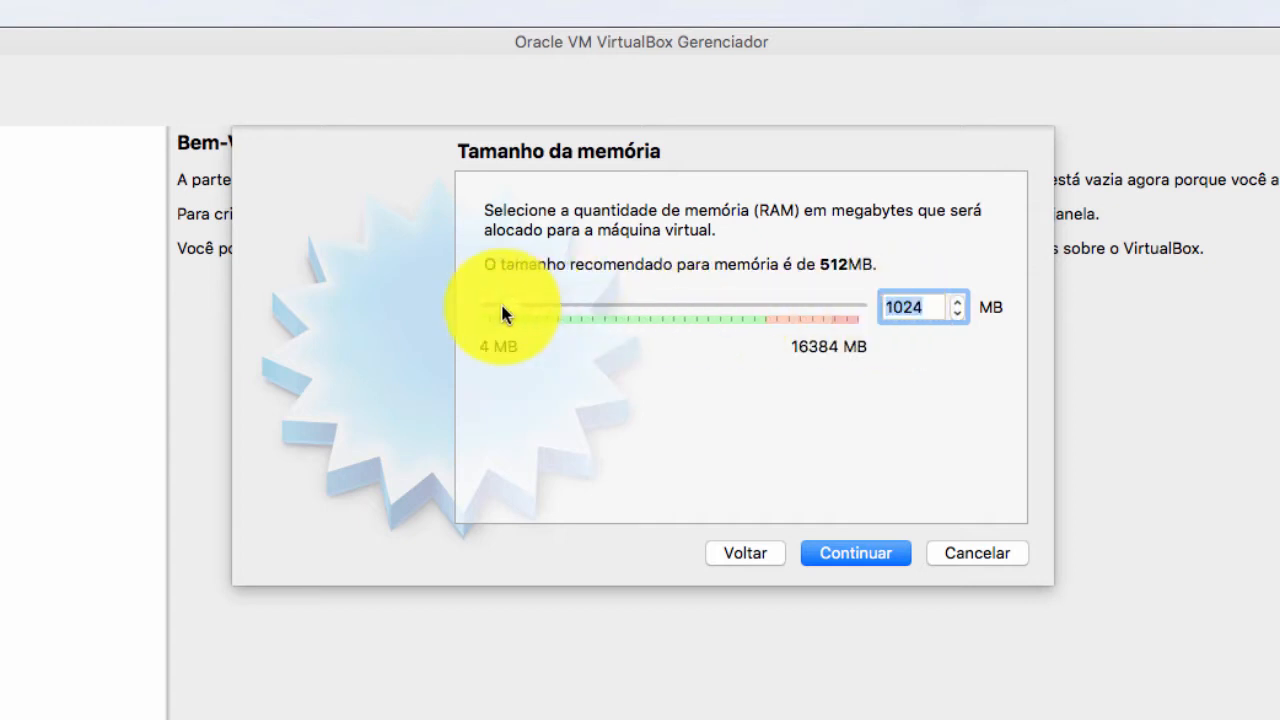
mouse_move(510, 306)
left_mouse_down()
mouse_move(532, 310)
mouse_move(510, 301)
left_mouse_up()
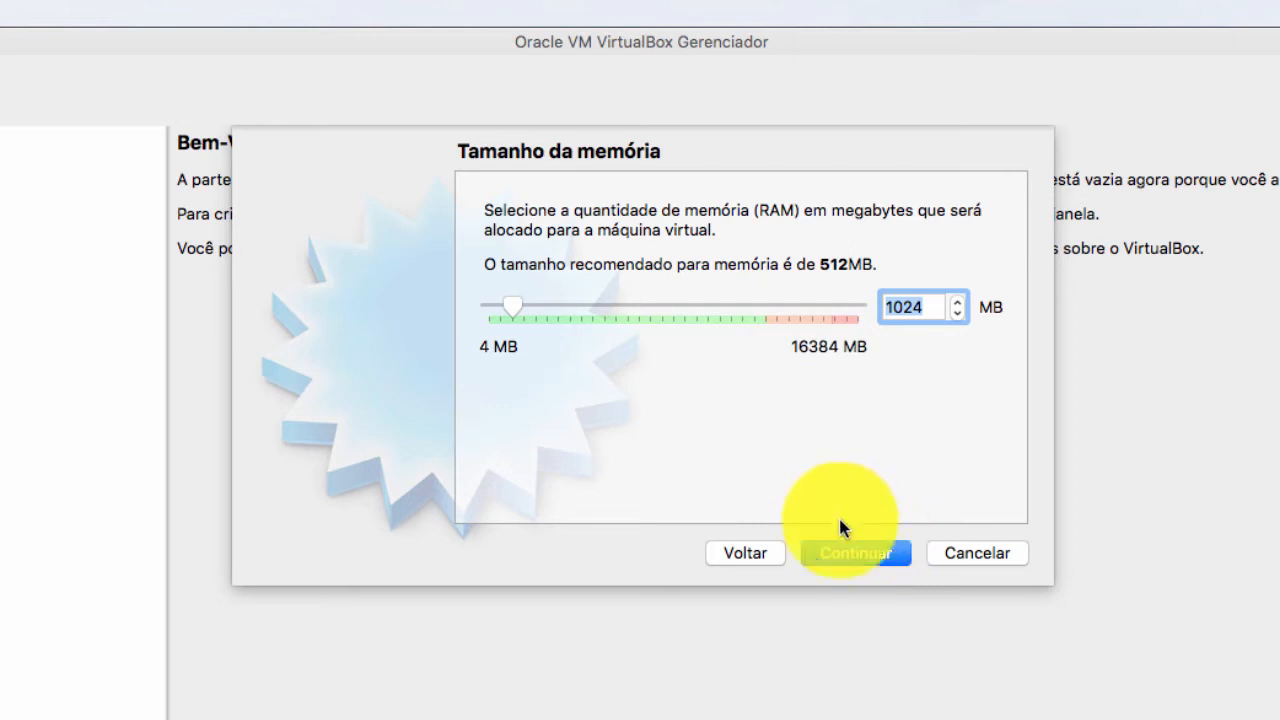
left_click(938, 329)
left_click(849, 553)
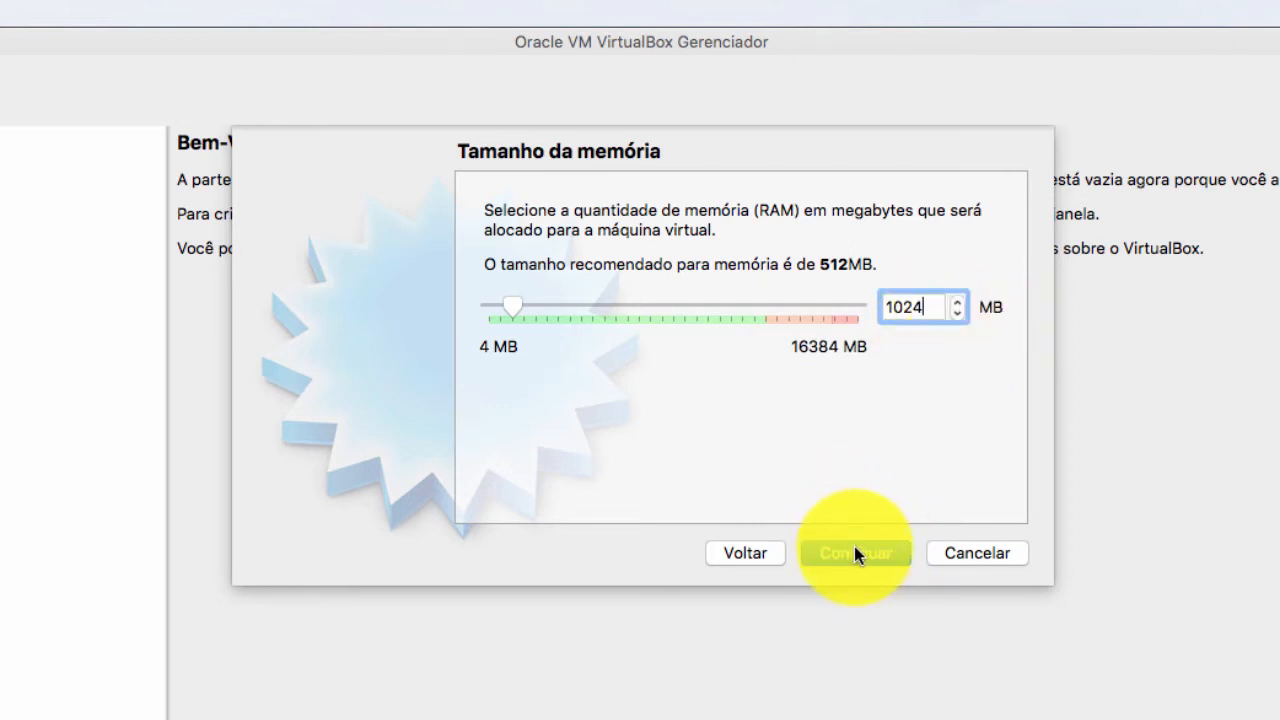
left_click(854, 553)
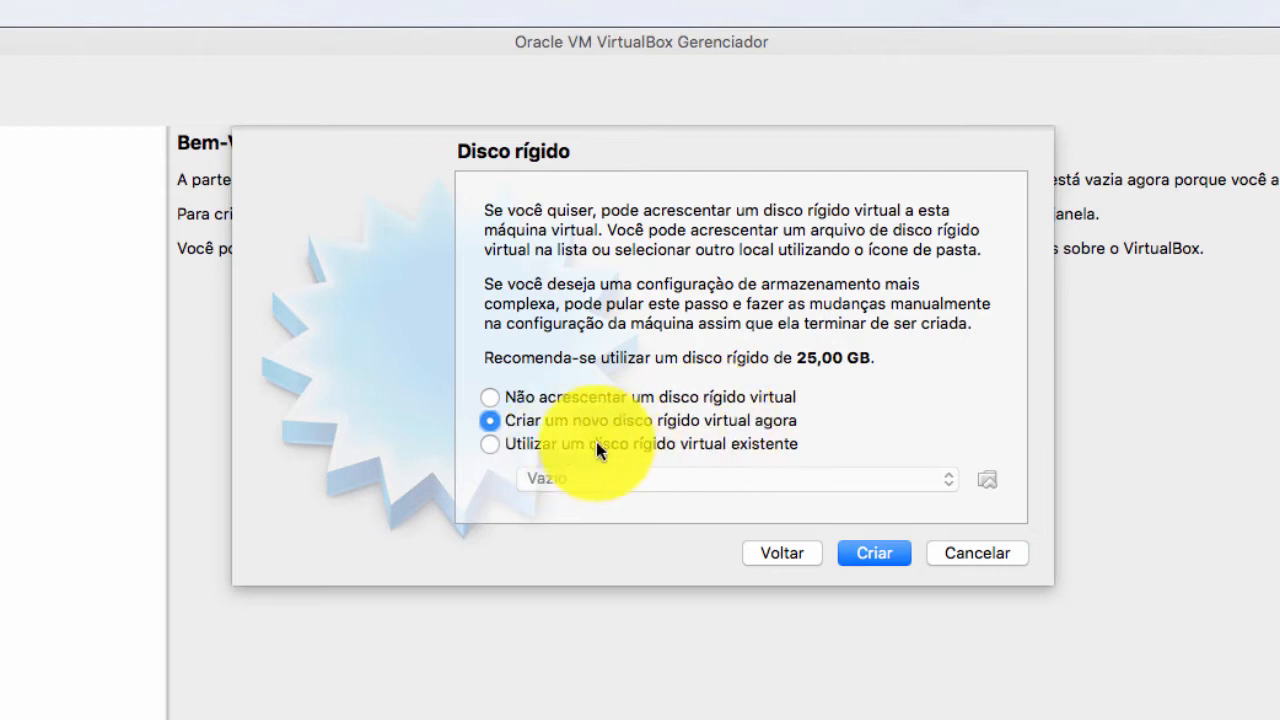
left_click(713, 444)
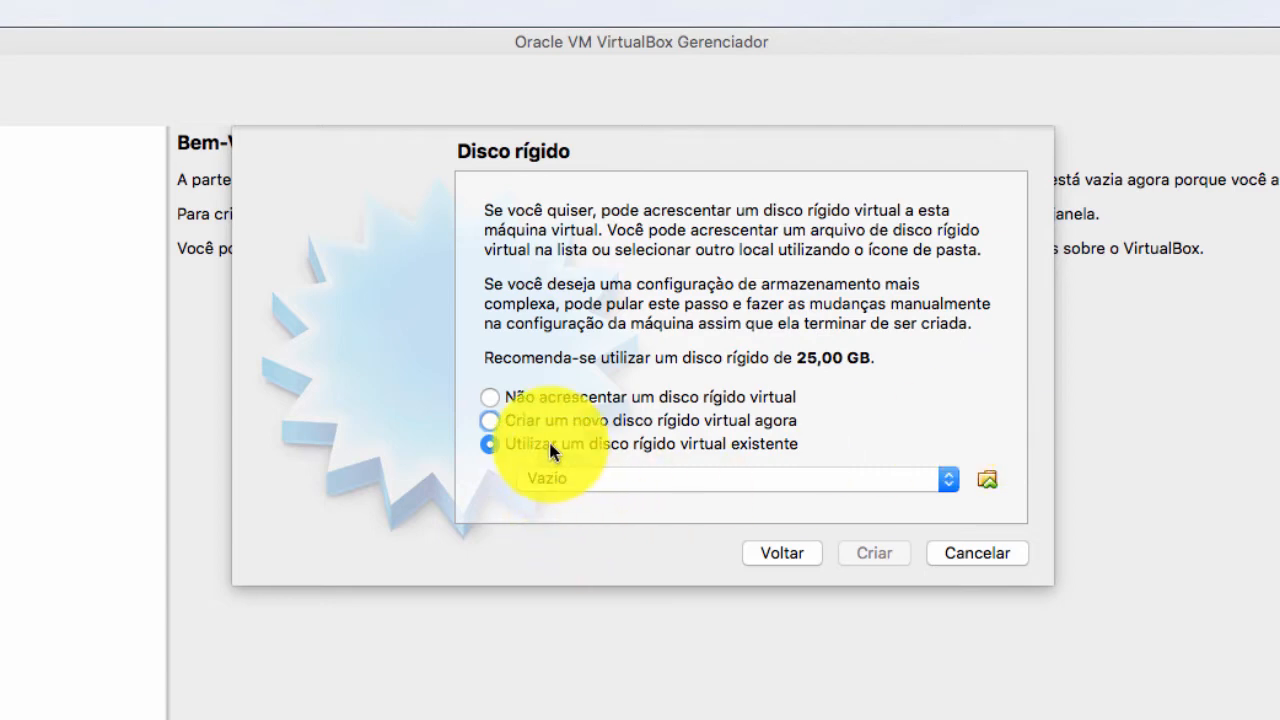
left_click(987, 482)
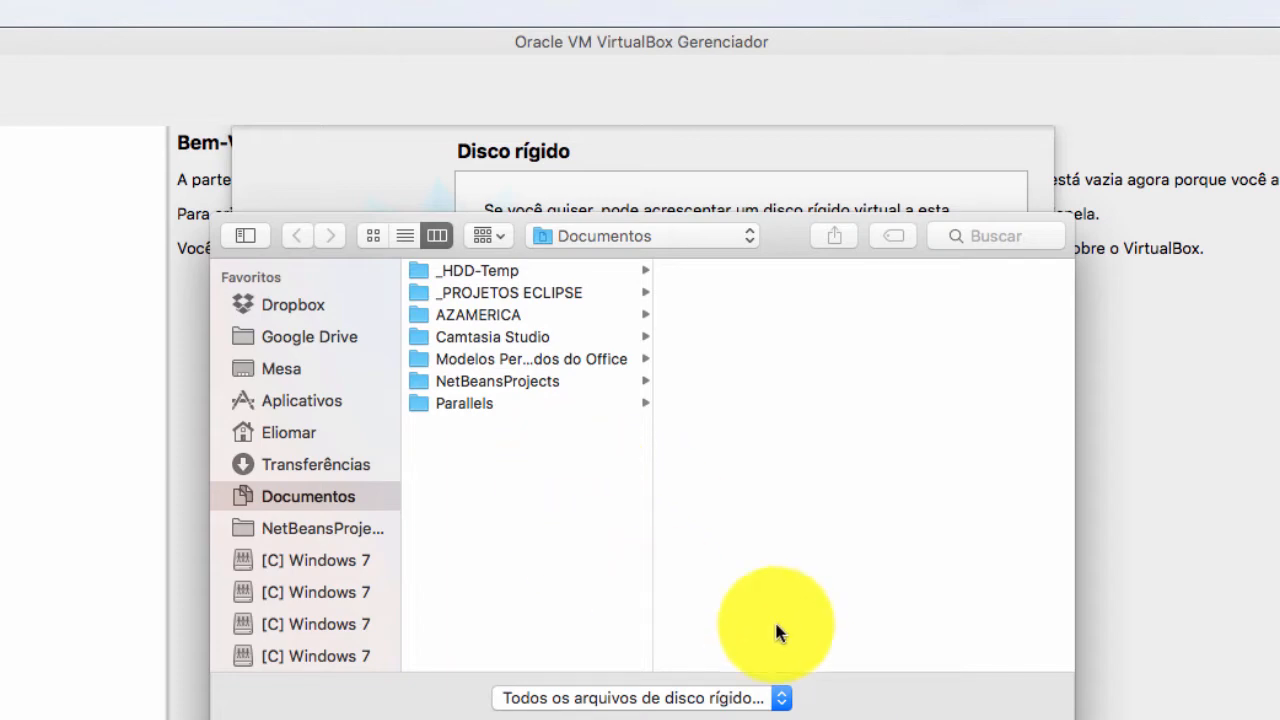
left_click(888, 712)
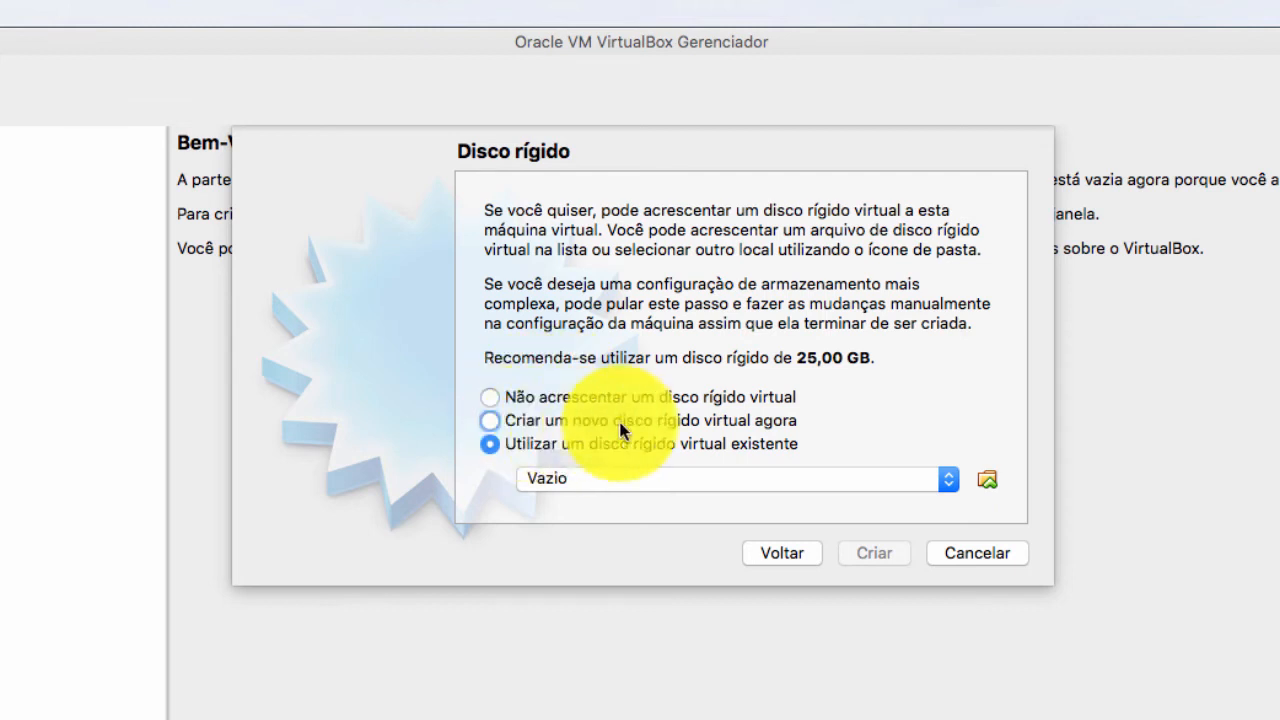
left_click(585, 428)
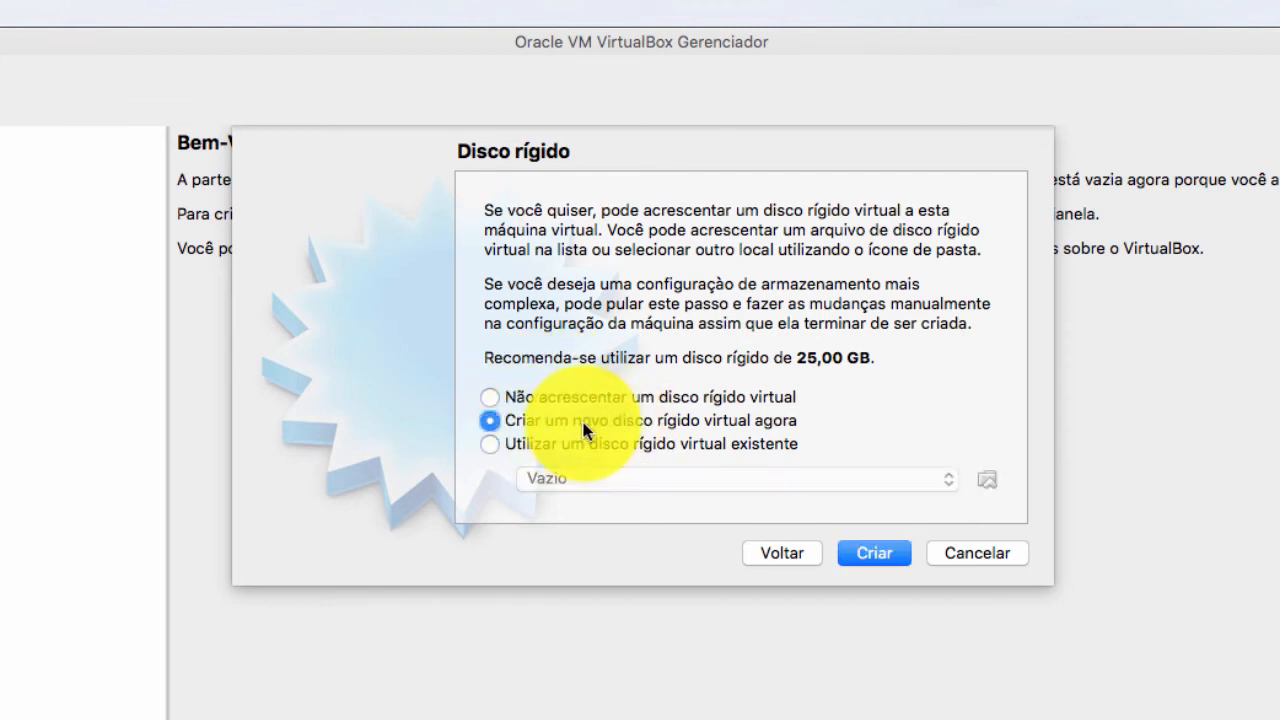
Step: Begin creating a new virtual hard disk and accept VDI (VirtualBox Disk Image) as its file type
left_click(880, 552)
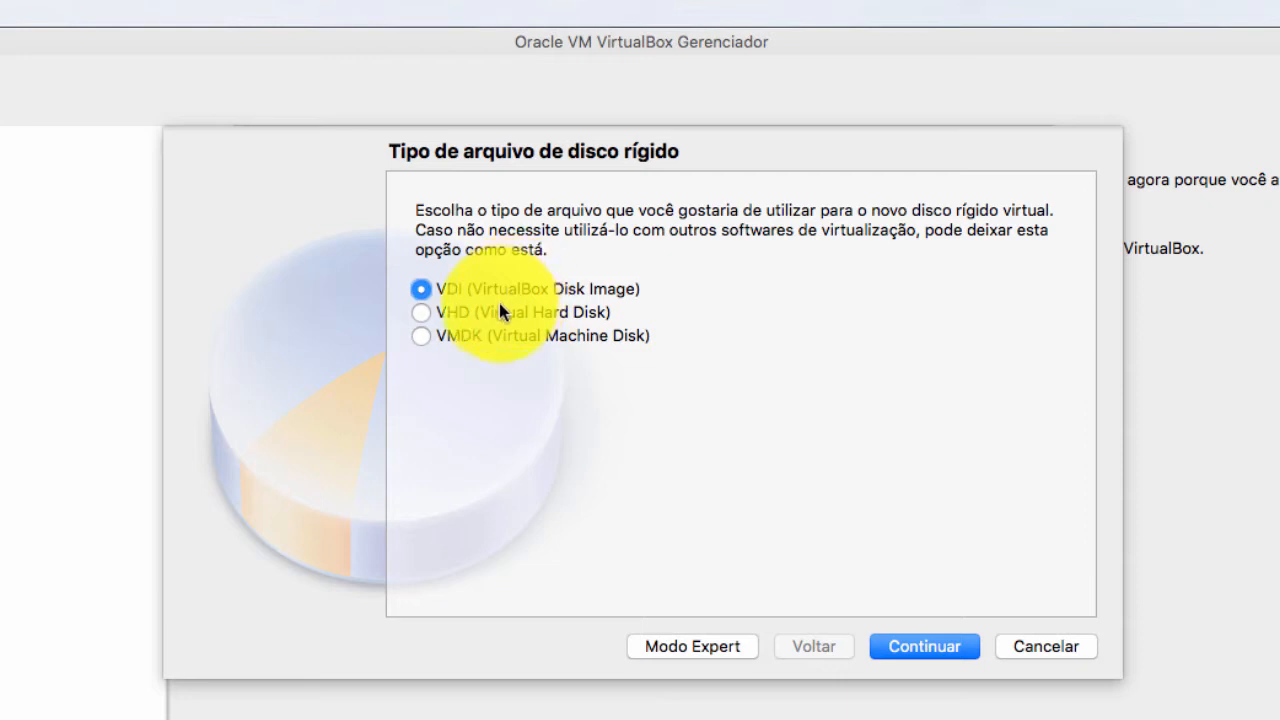
left_click(499, 311)
left_click(505, 336)
left_click(521, 285)
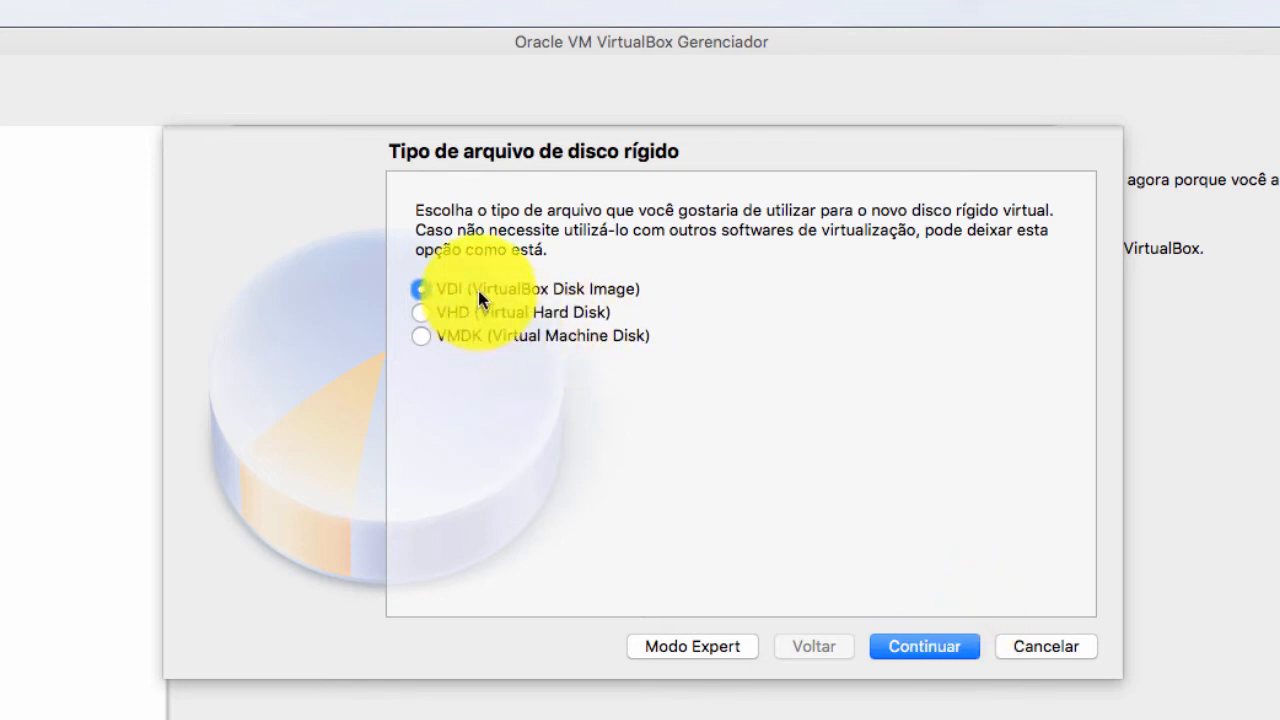
left_click(939, 644)
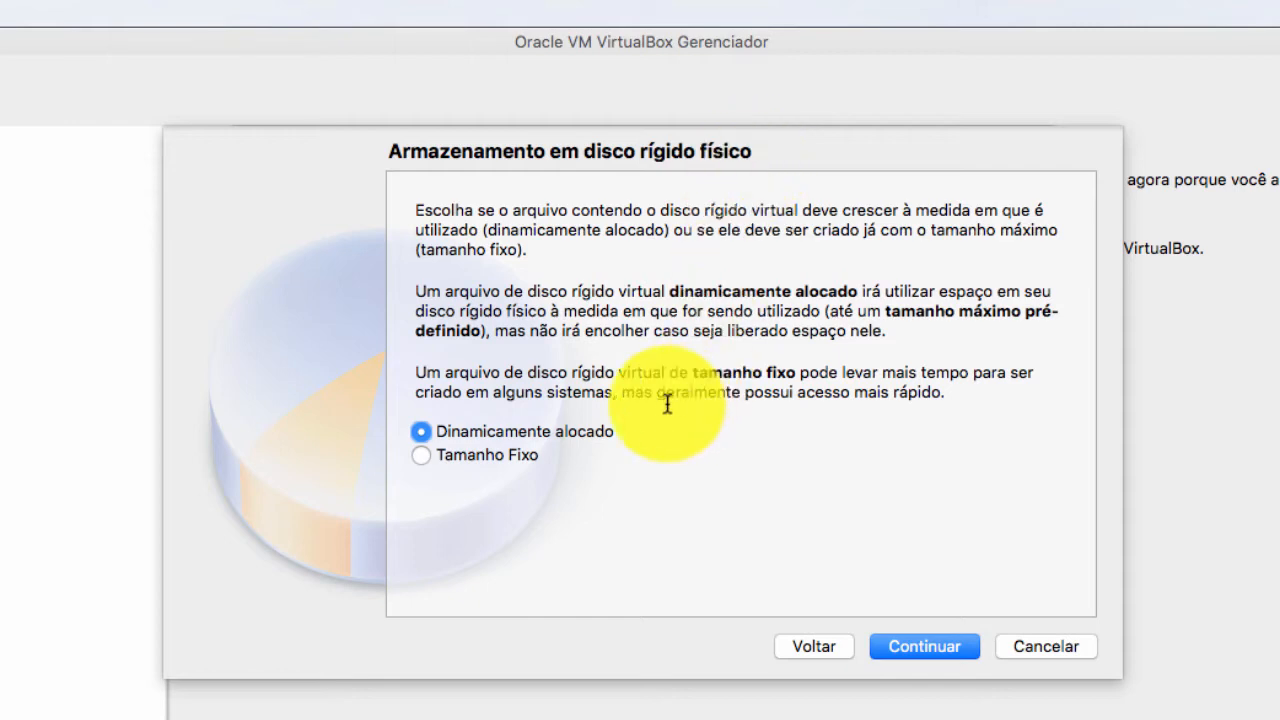
Step: Choose dynamically allocated storage (Dinamicamente alocado) for the virtual disk and proceed to the file location and size
left_click(478, 456)
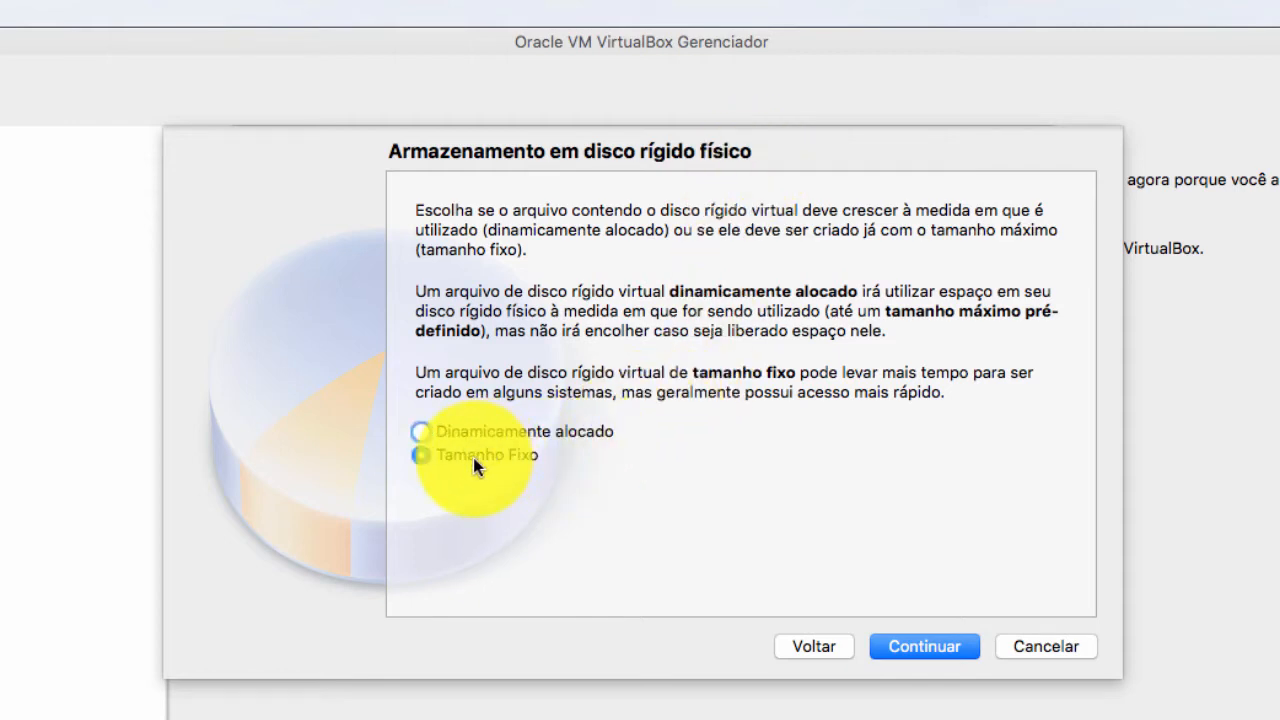
left_click(494, 431)
left_click(488, 455)
left_click(499, 428)
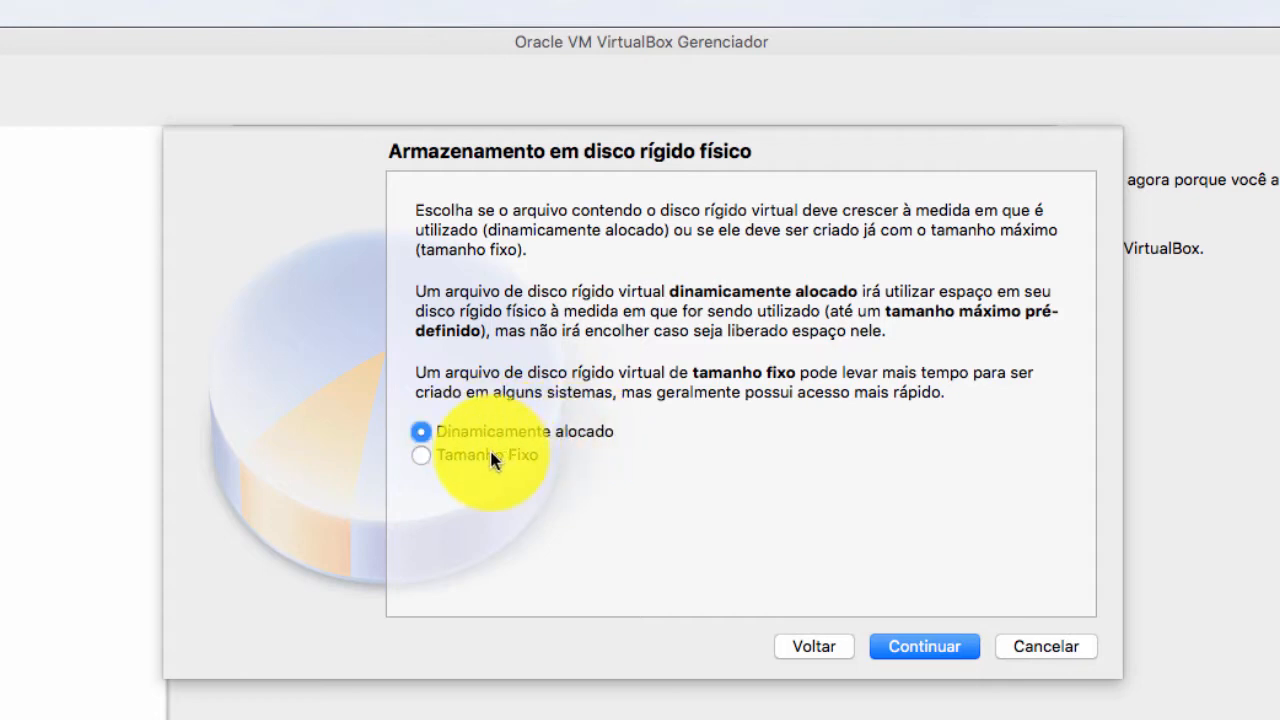
left_click(520, 455)
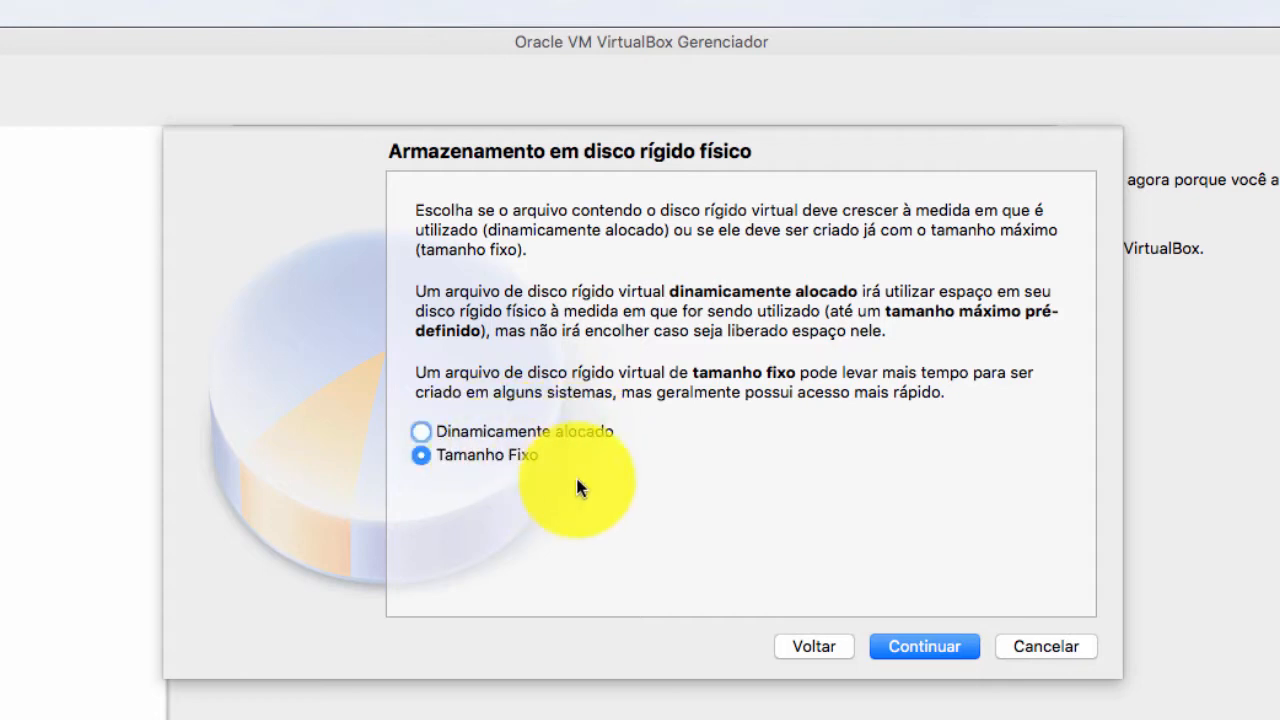
left_click(462, 432)
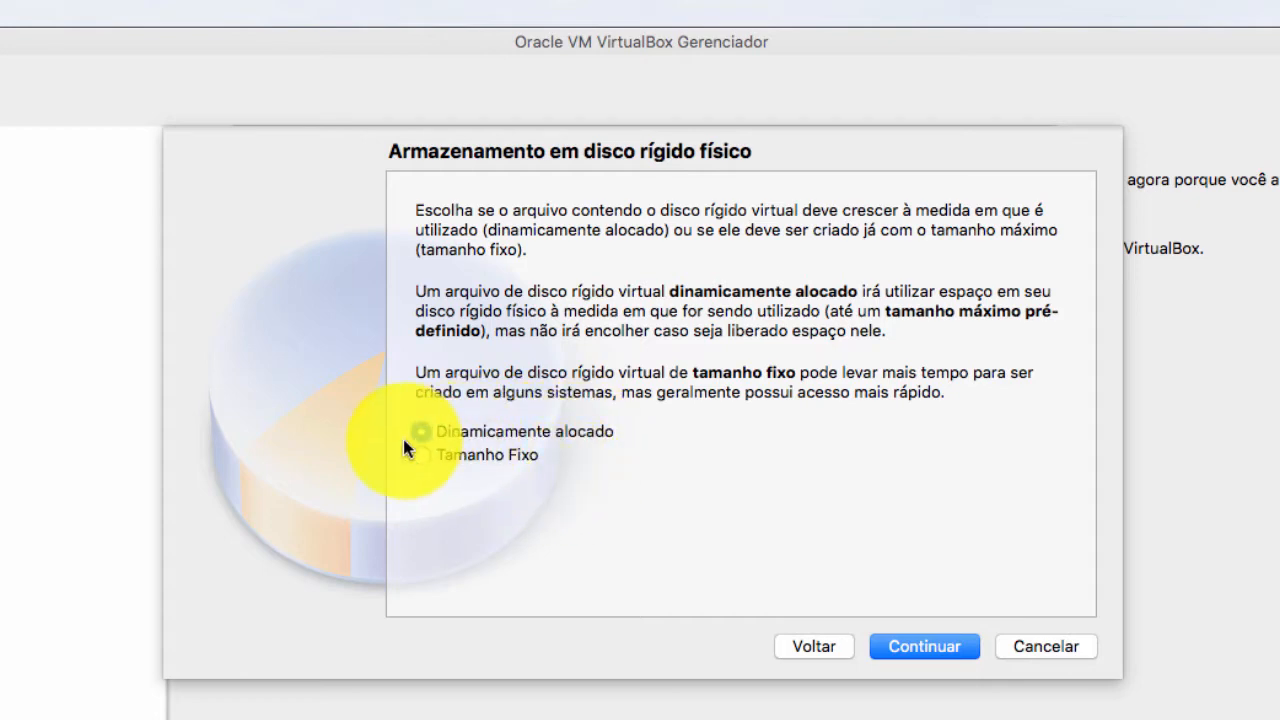
left_click(488, 462)
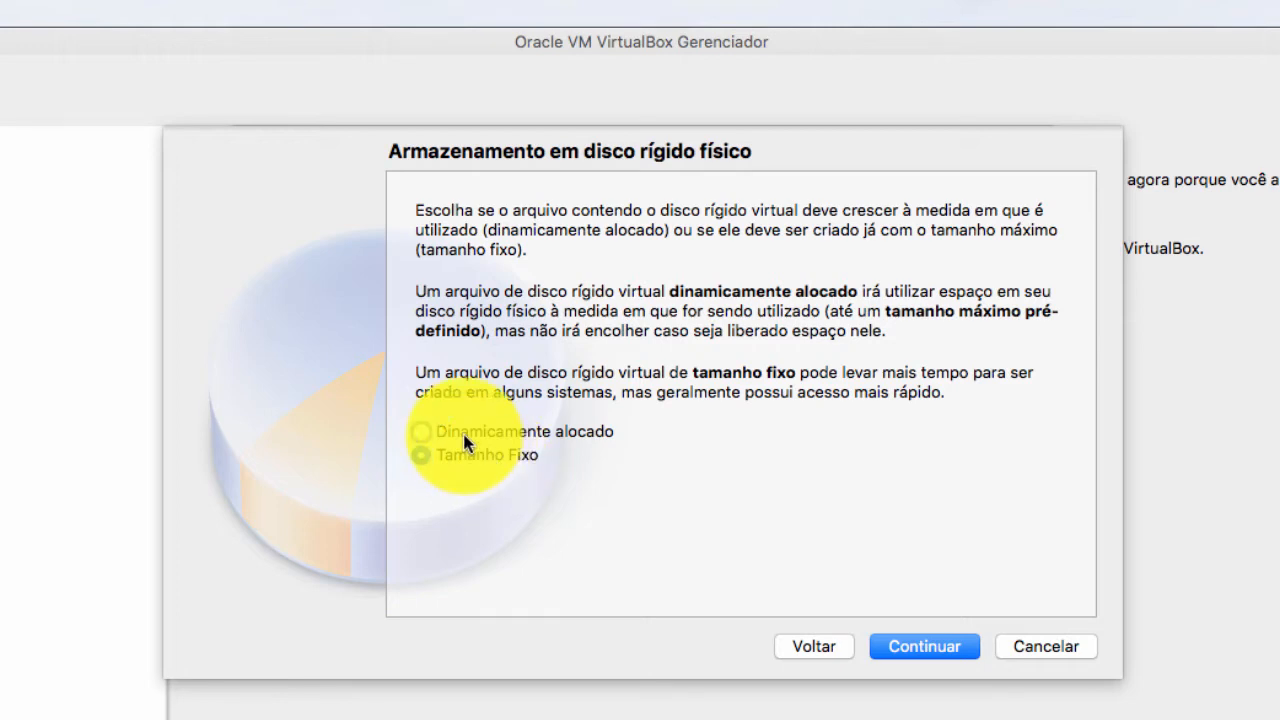
left_click(464, 442)
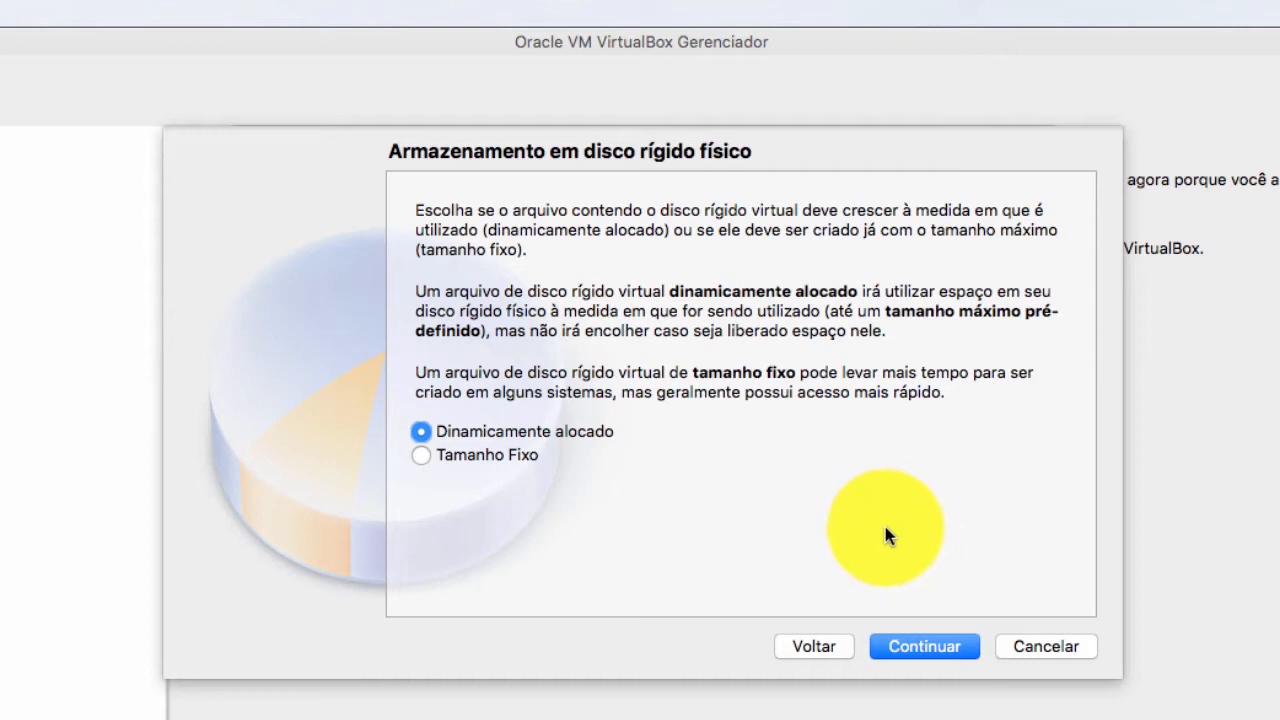
left_click(943, 649)
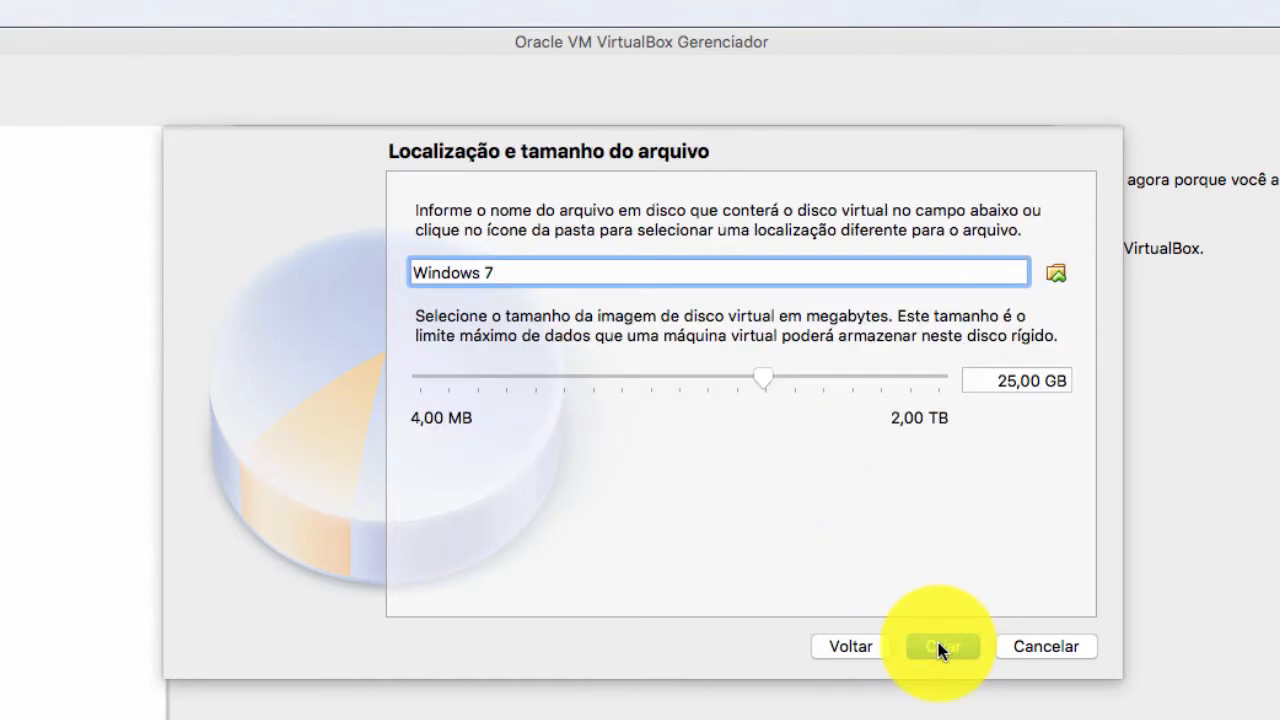
Step: Set the maximum size of the Windows 7 virtual disk to 30 GB
left_click(997, 384)
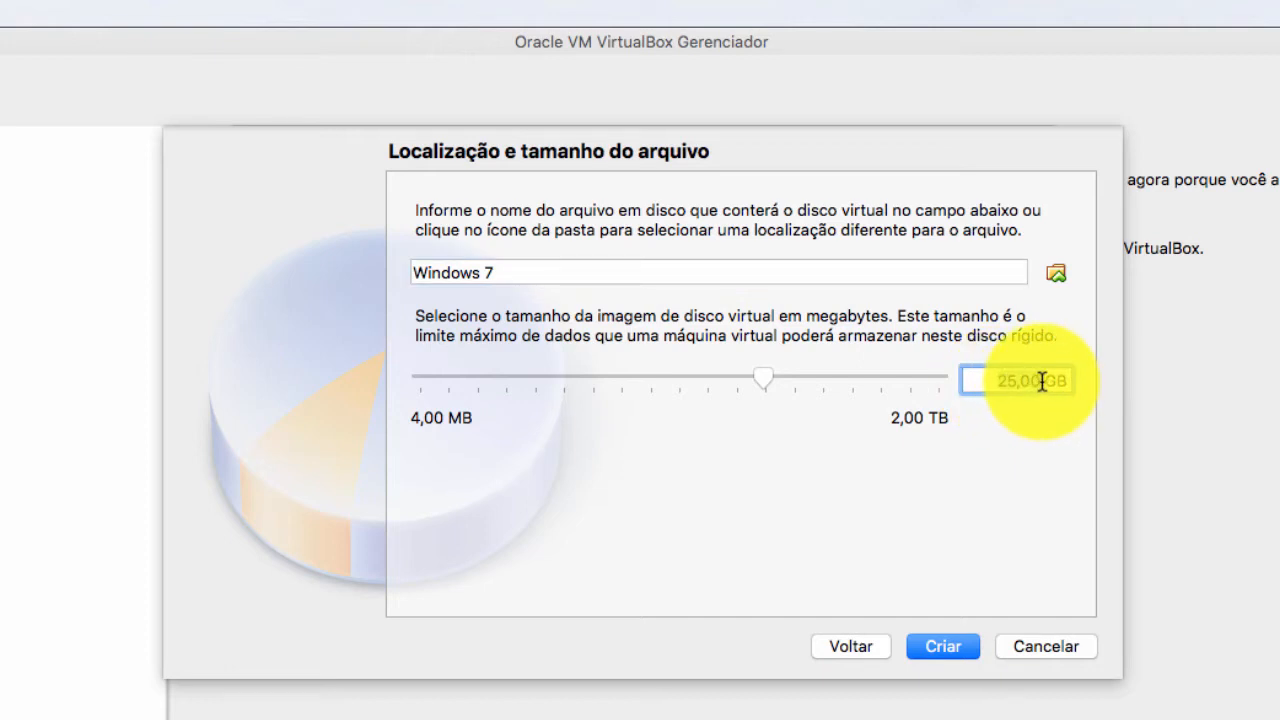
left_click(1000, 383)
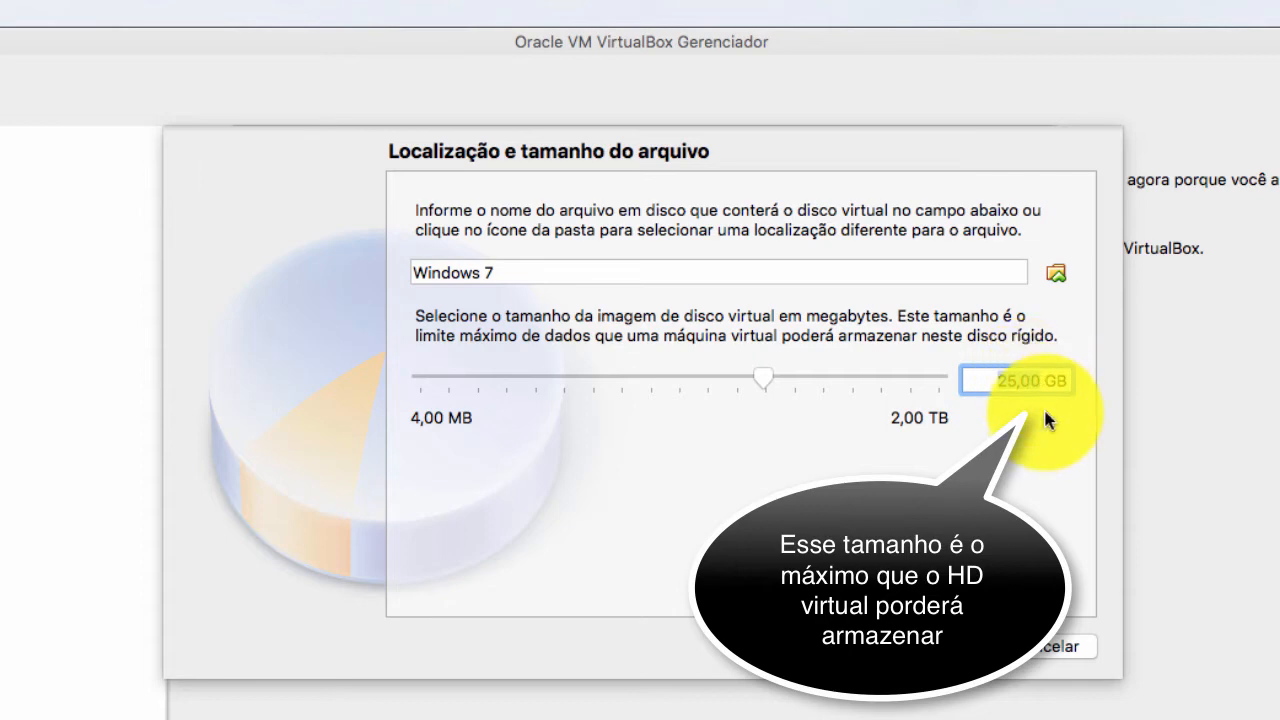
type("30")
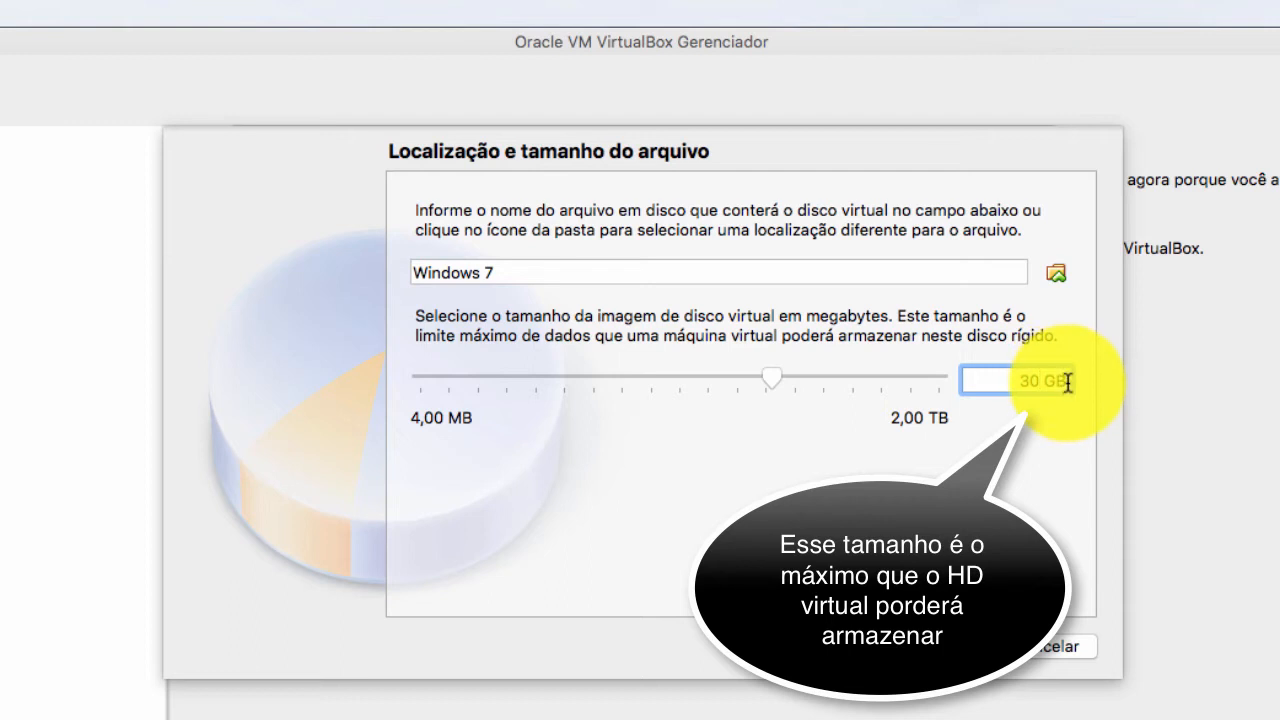
Step: Readjust the virtual disk's maximum size, set it back to exactly 30 GB, and create the disk
left_click(773, 378)
mouse_move(773, 378)
left_mouse_down()
mouse_move(702, 378)
mouse_move(770, 382)
left_mouse_up()
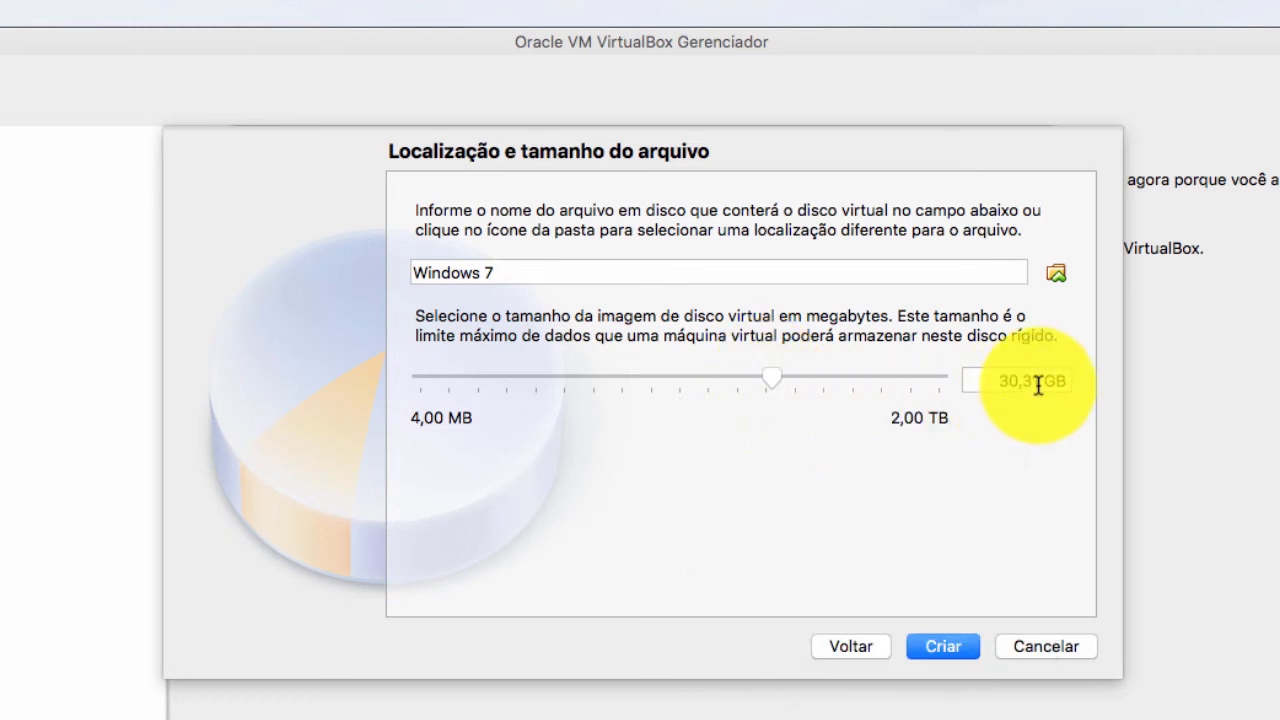
left_click(1040, 384)
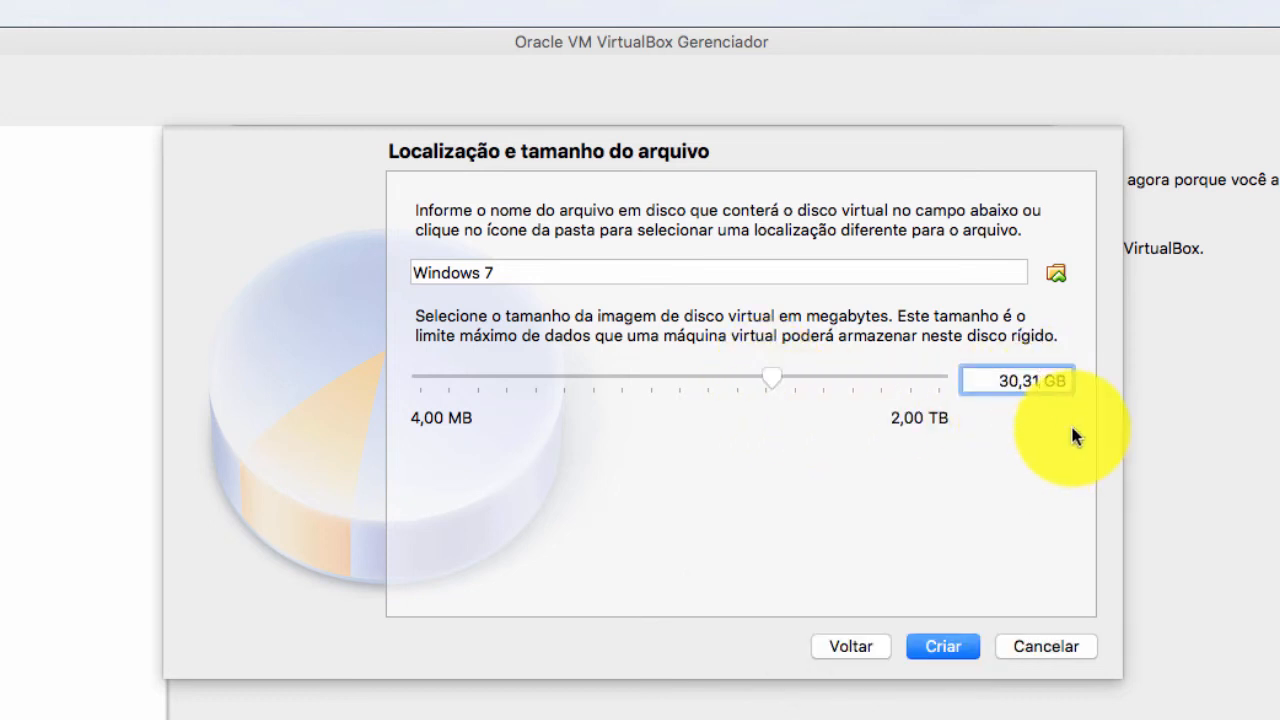
key("BackSpace")
double_click(1010, 380)
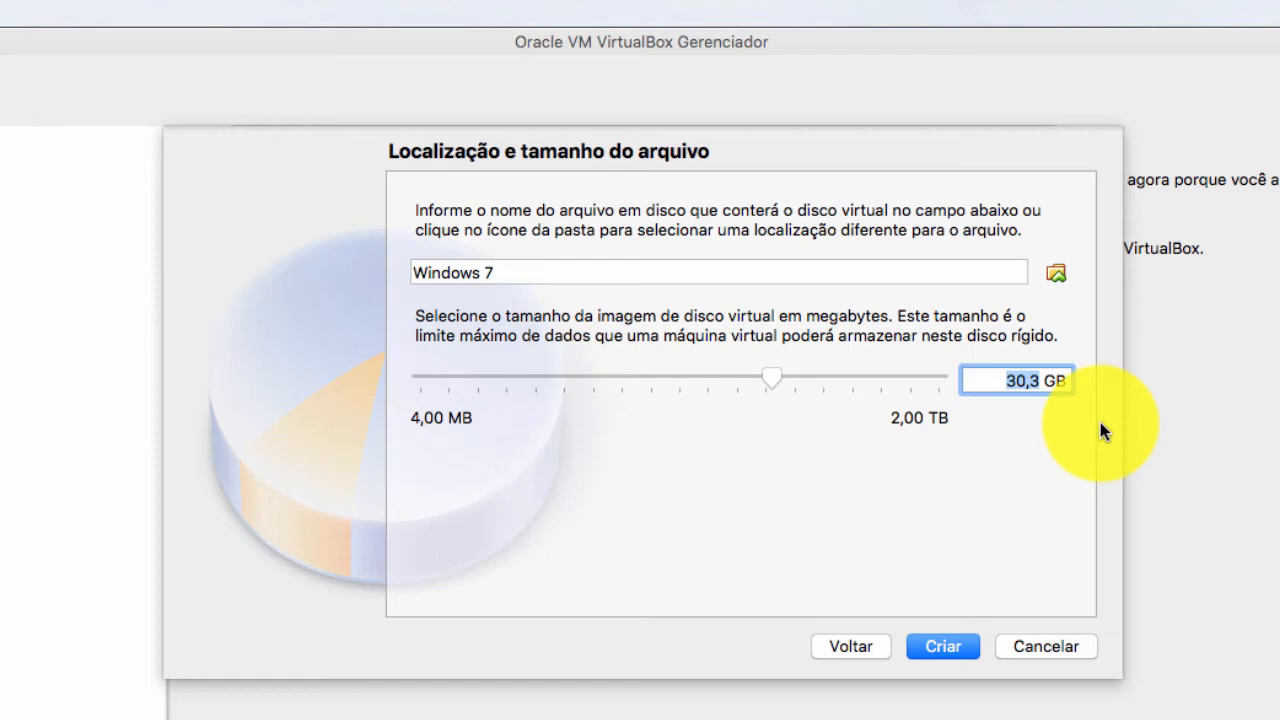
type("30")
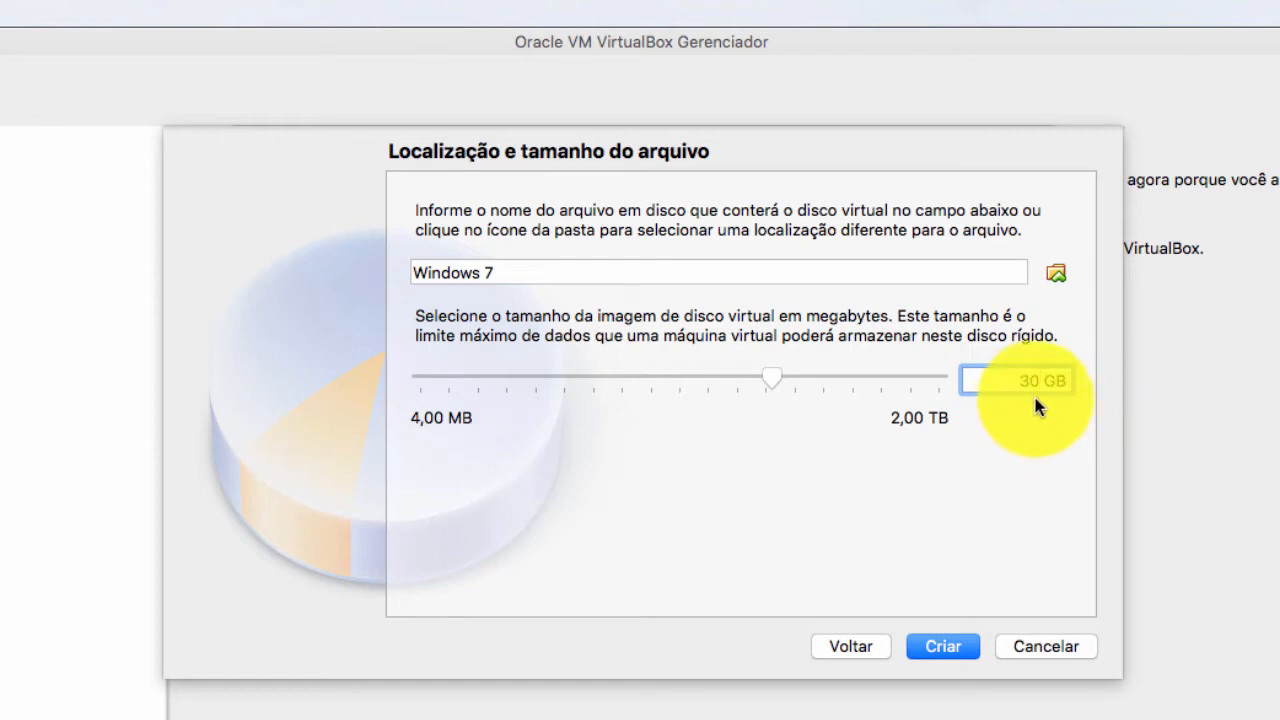
left_click(950, 646)
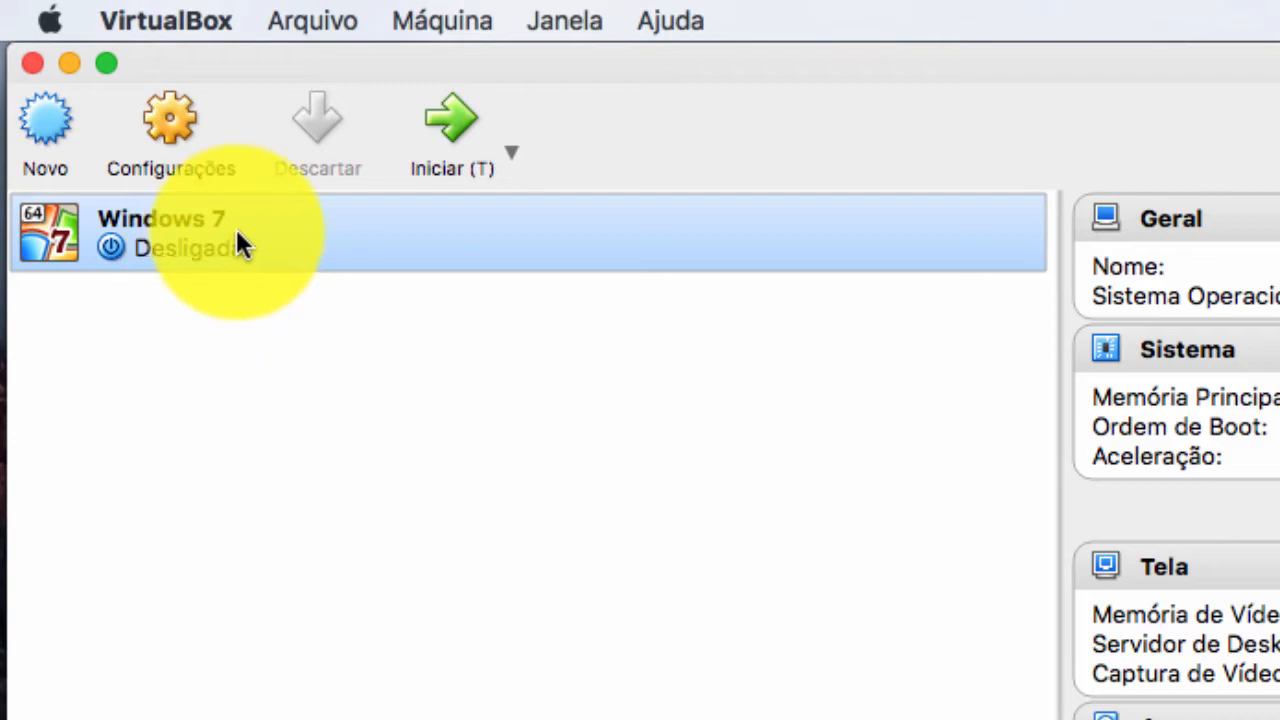
Step: Start the Windows 7 virtual machine and review the available startup disk choices
left_click(455, 118)
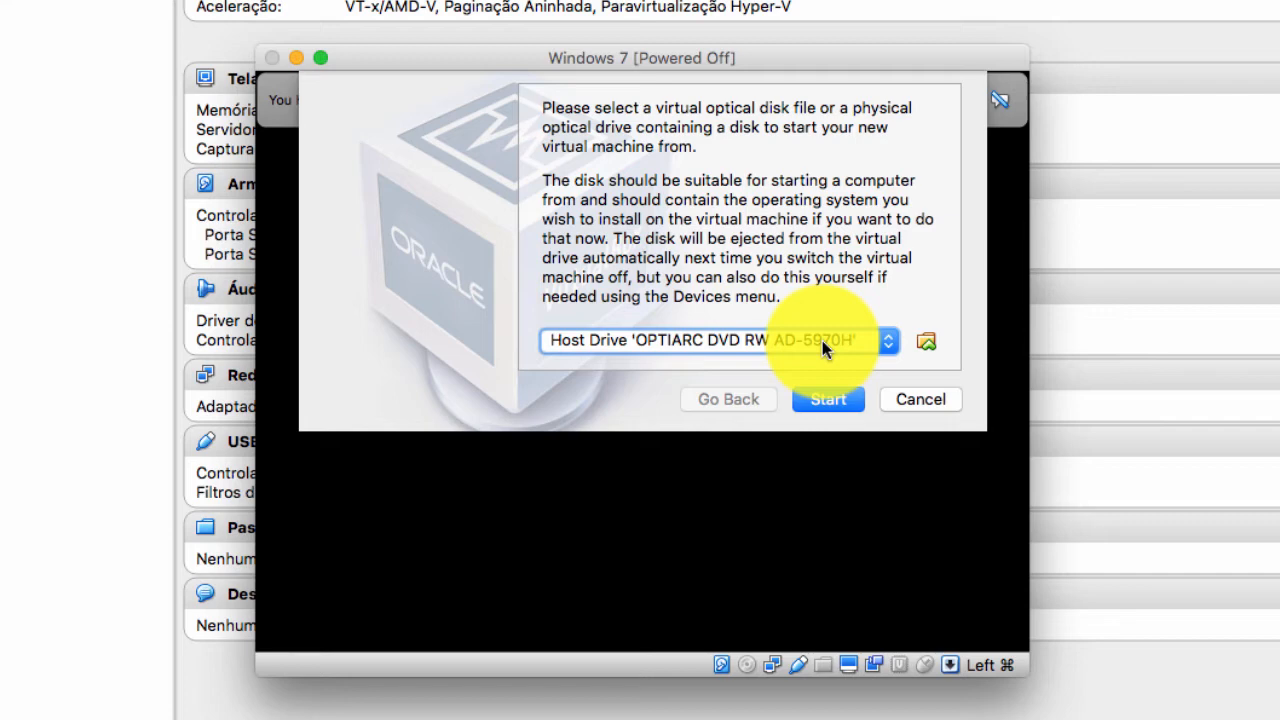
left_click(822, 340)
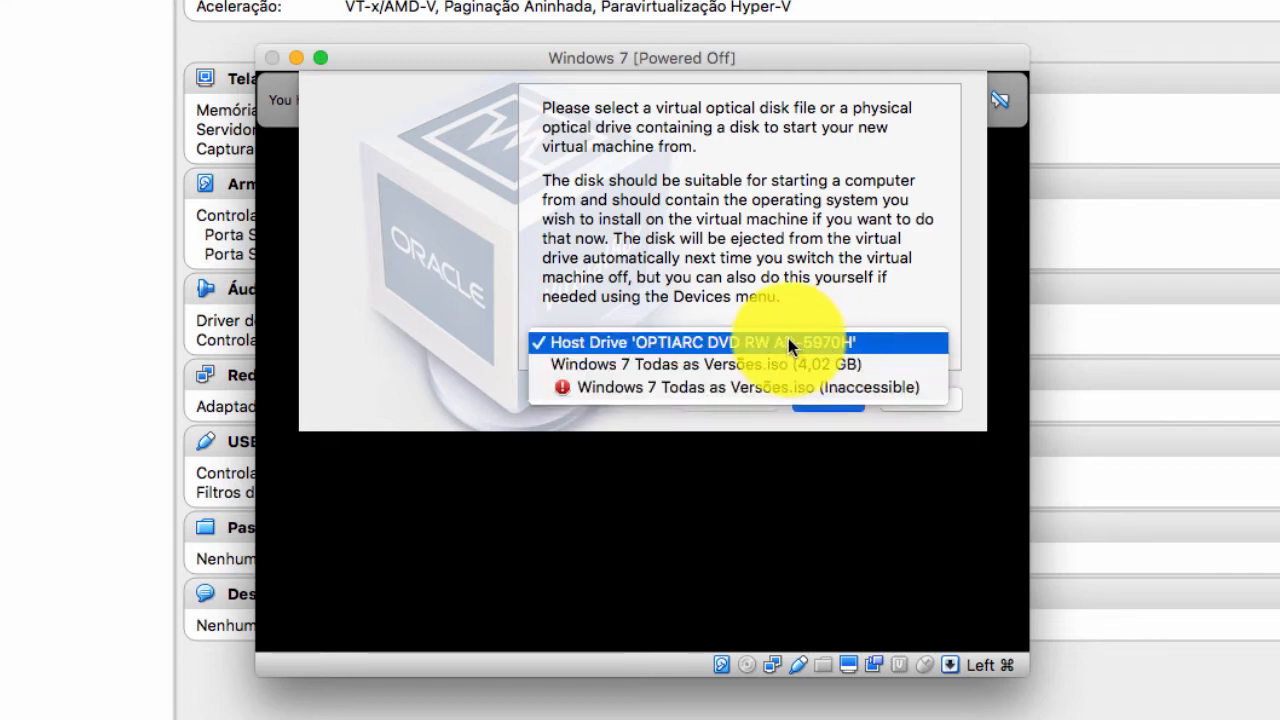
left_click(810, 340)
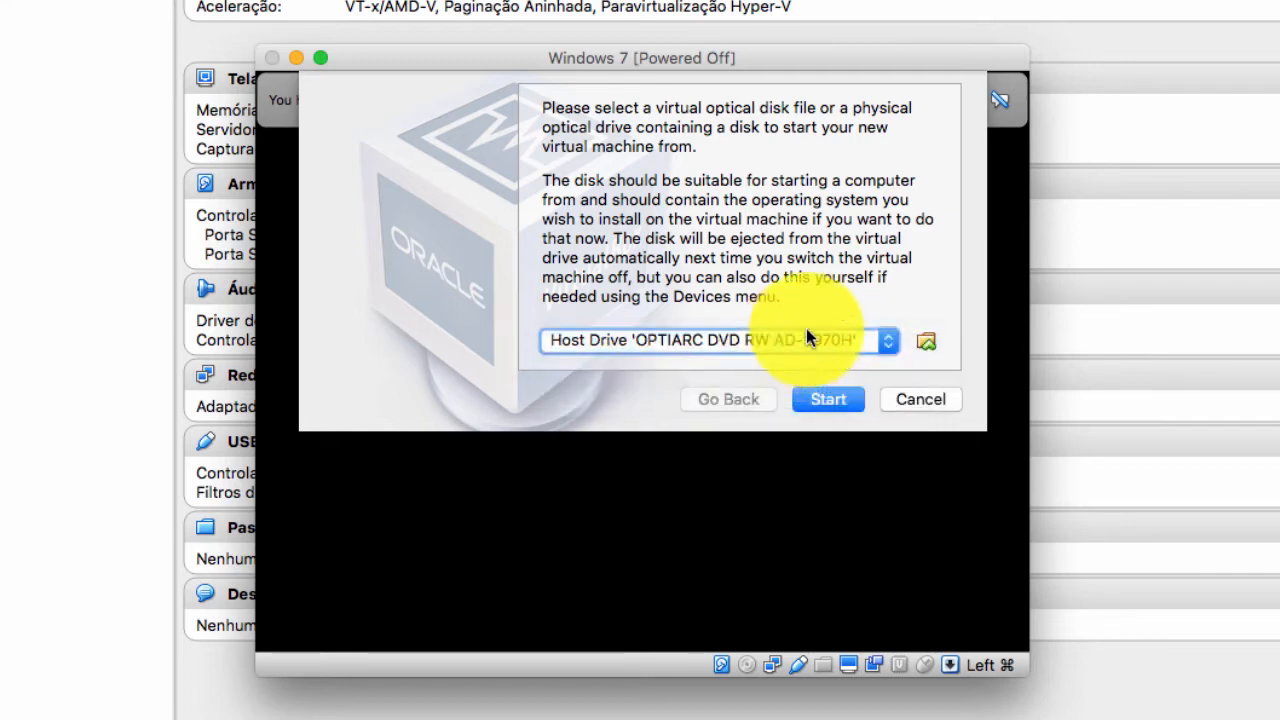
Step: Load Windows 7 Todas as Versões.iso from Documentos, _HDD-Temp, Programas as the startup disk and boot the virtual machine from it
left_click(927, 340)
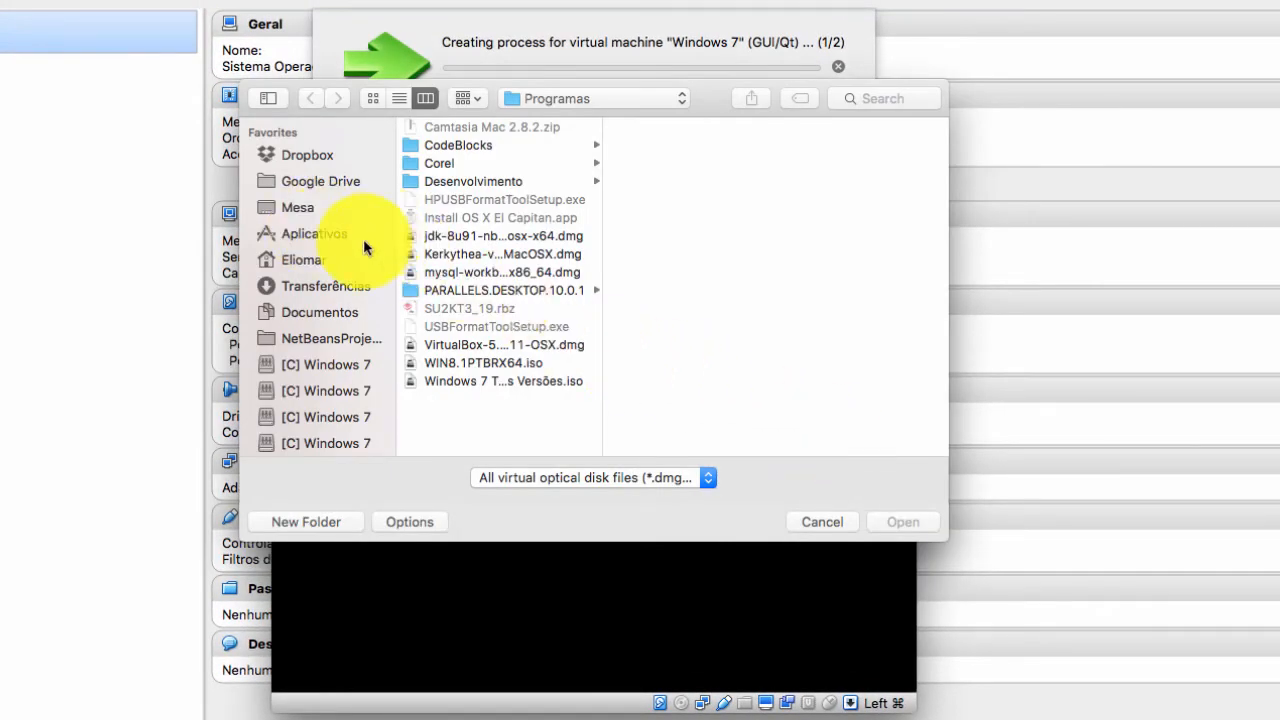
left_click(339, 309)
left_click(477, 126)
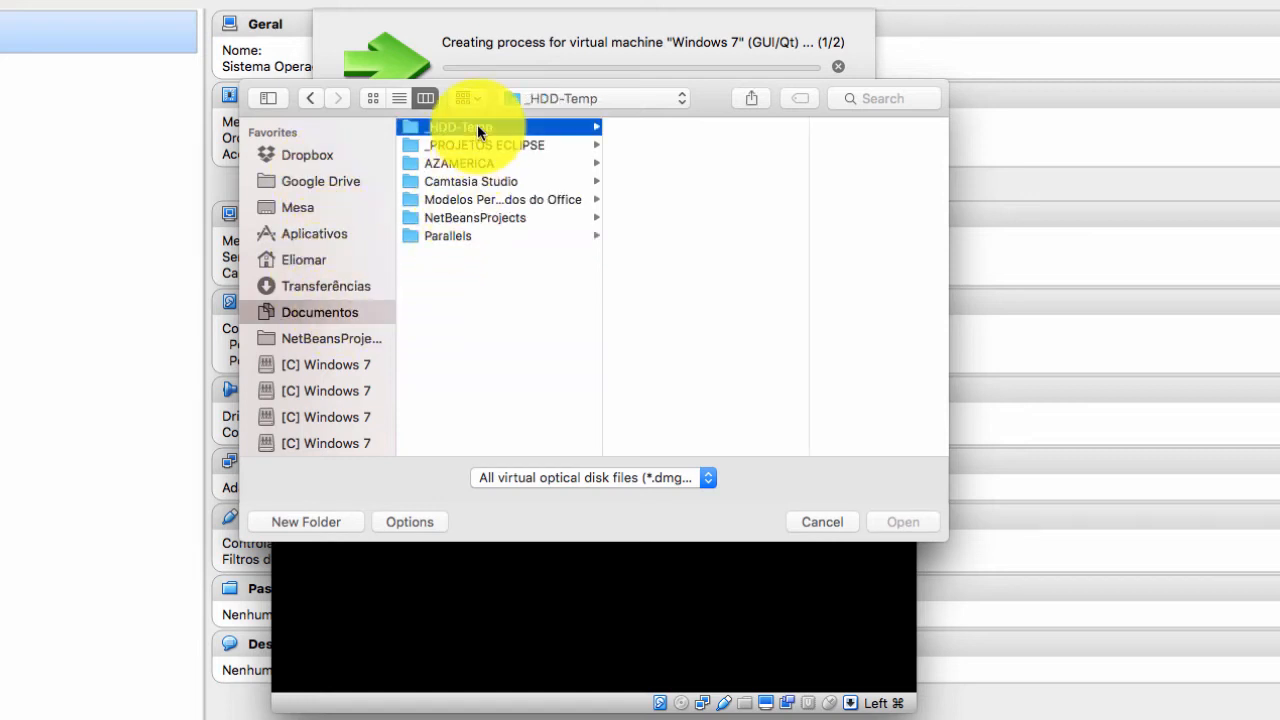
left_click(696, 144)
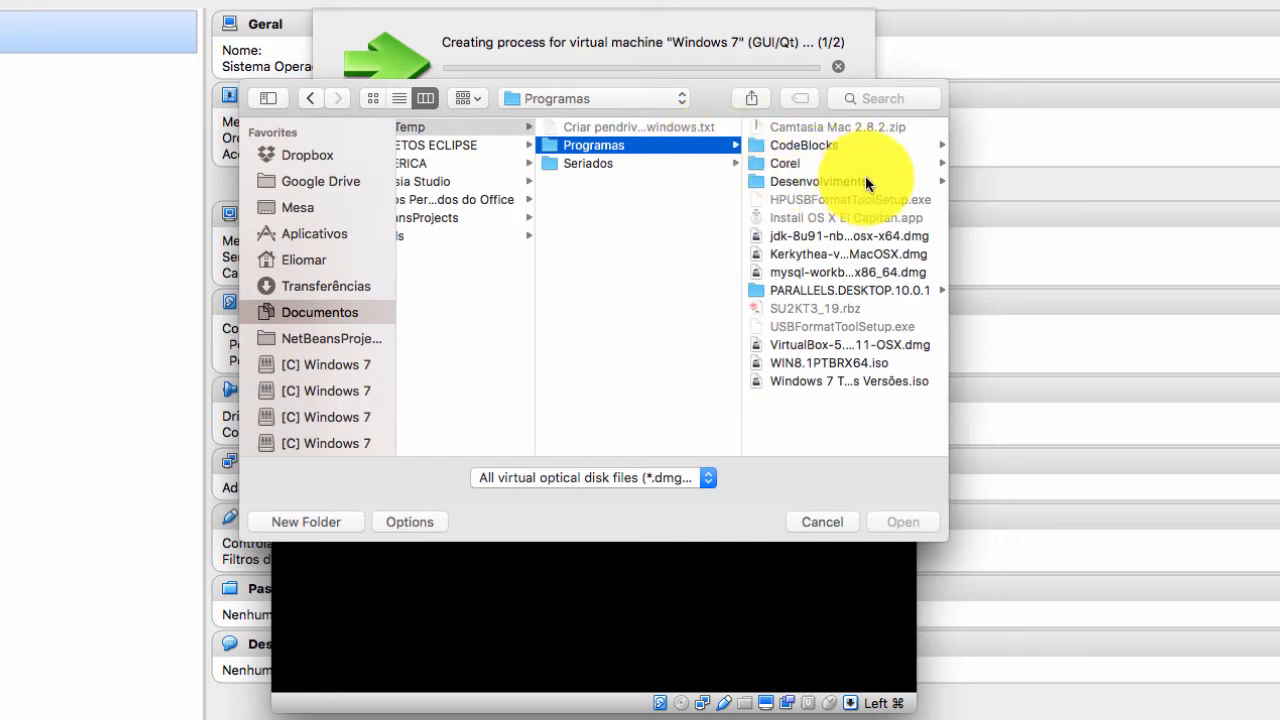
left_click(830, 380)
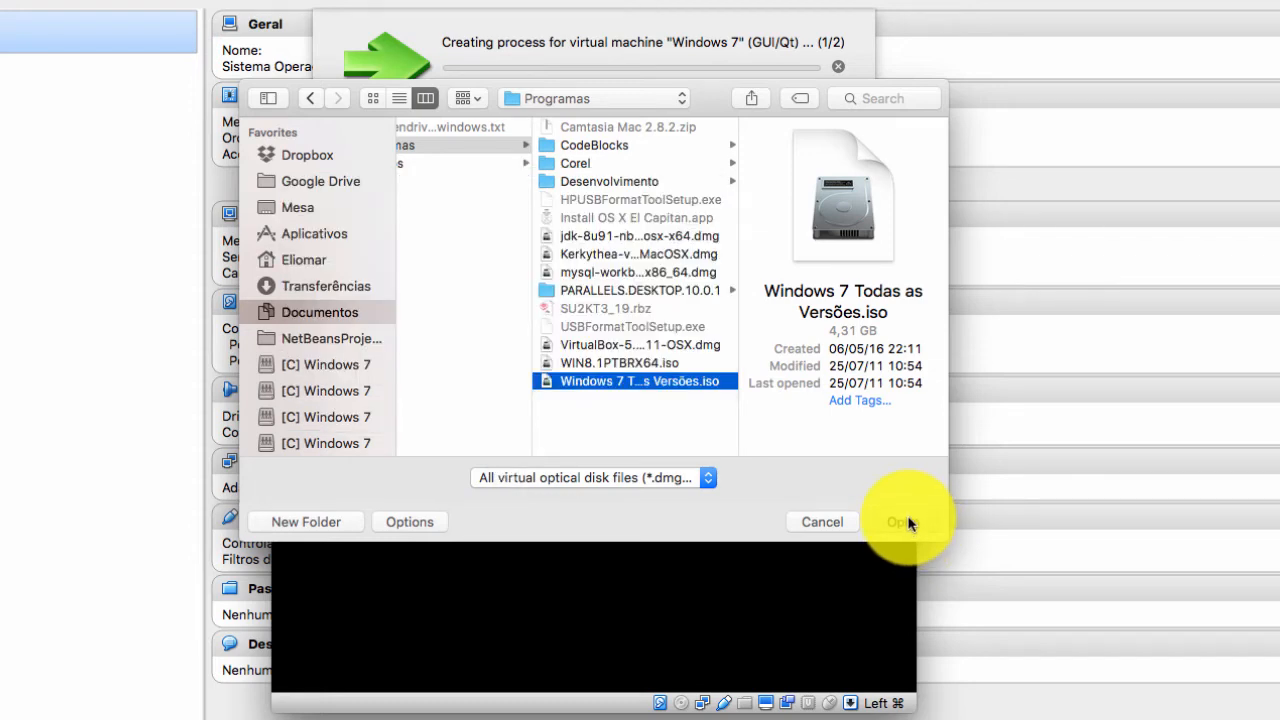
left_click(904, 522)
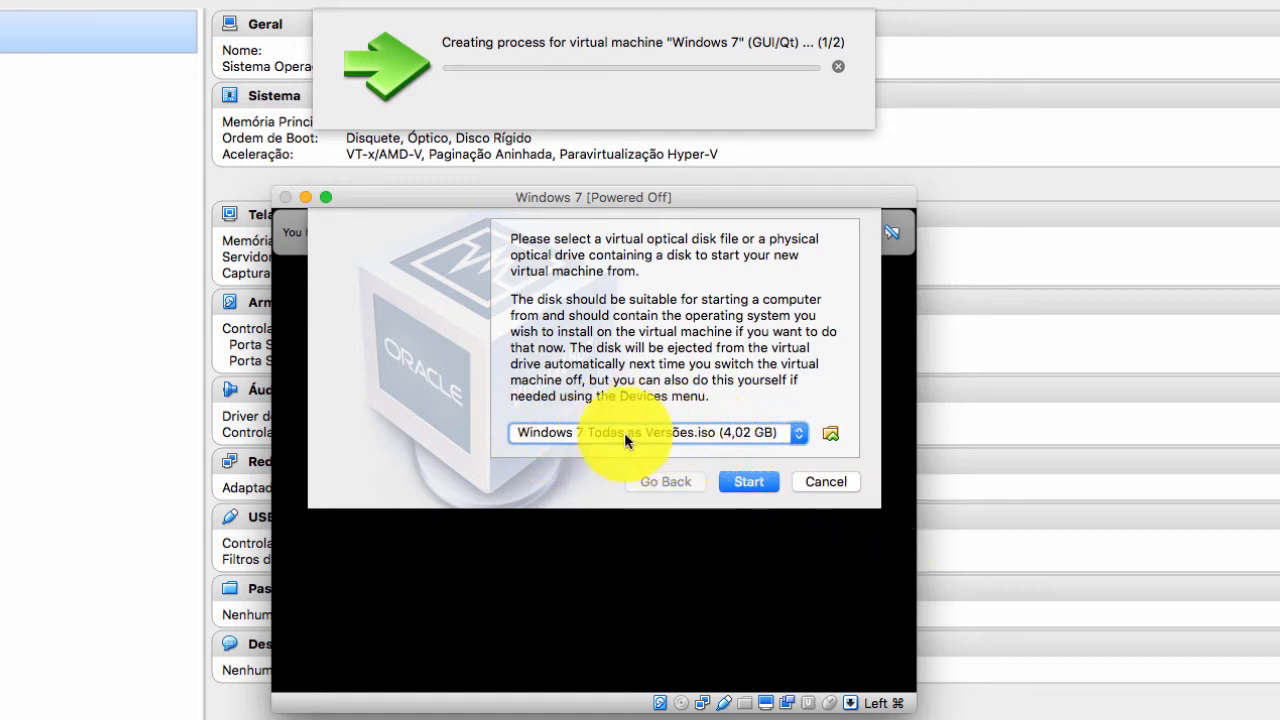
left_click(750, 482)
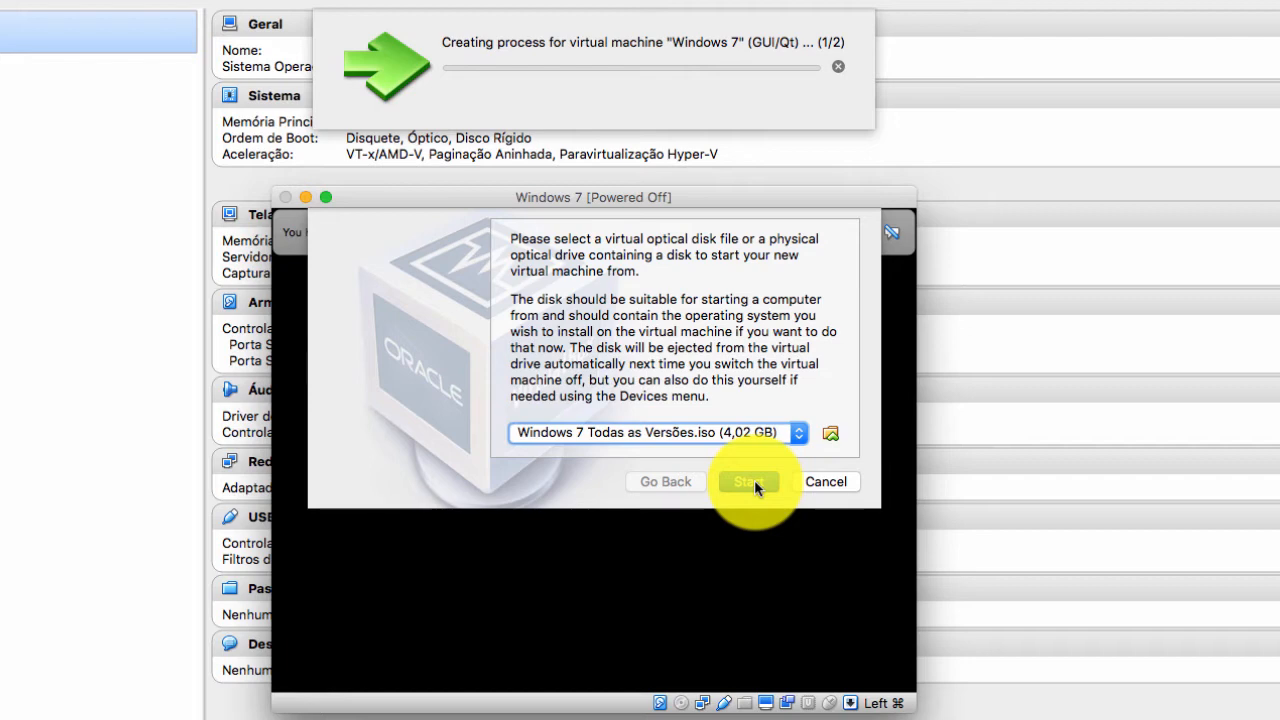
left_click(750, 481)
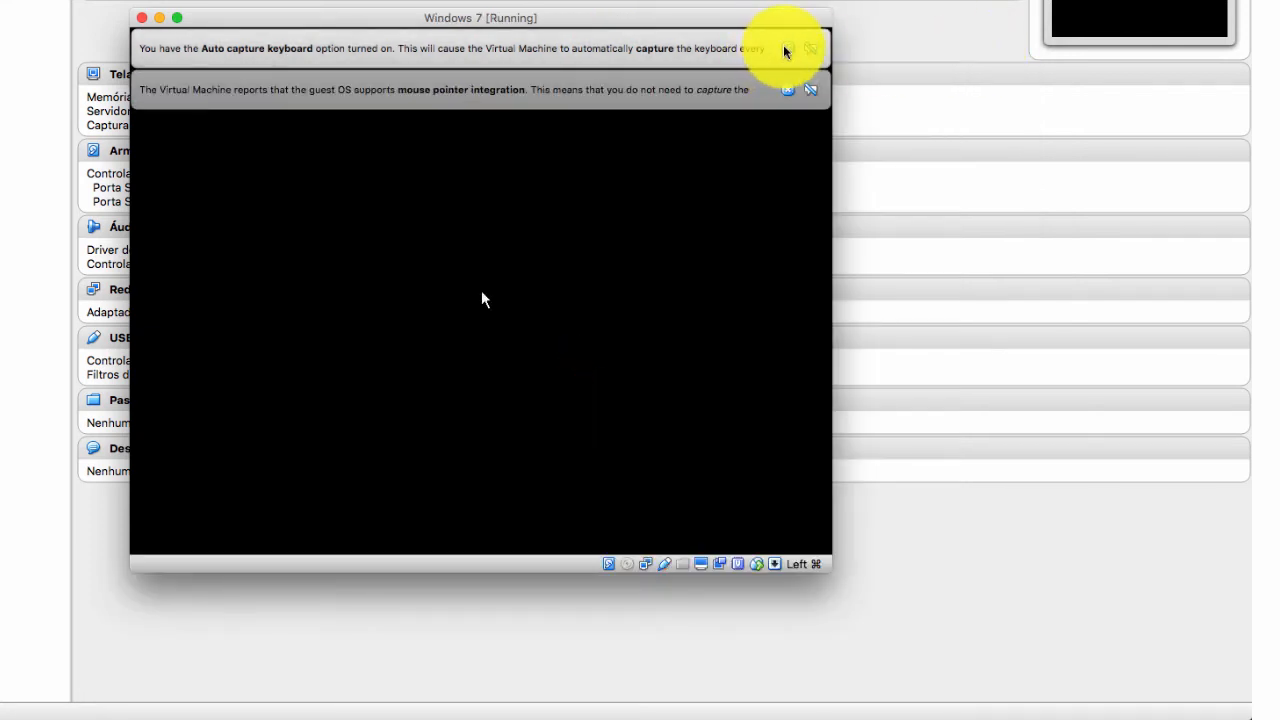
Step: Dismiss the keyboard capture and mouse integration notices and reposition the virtual machine window
left_click(788, 48)
left_click(791, 53)
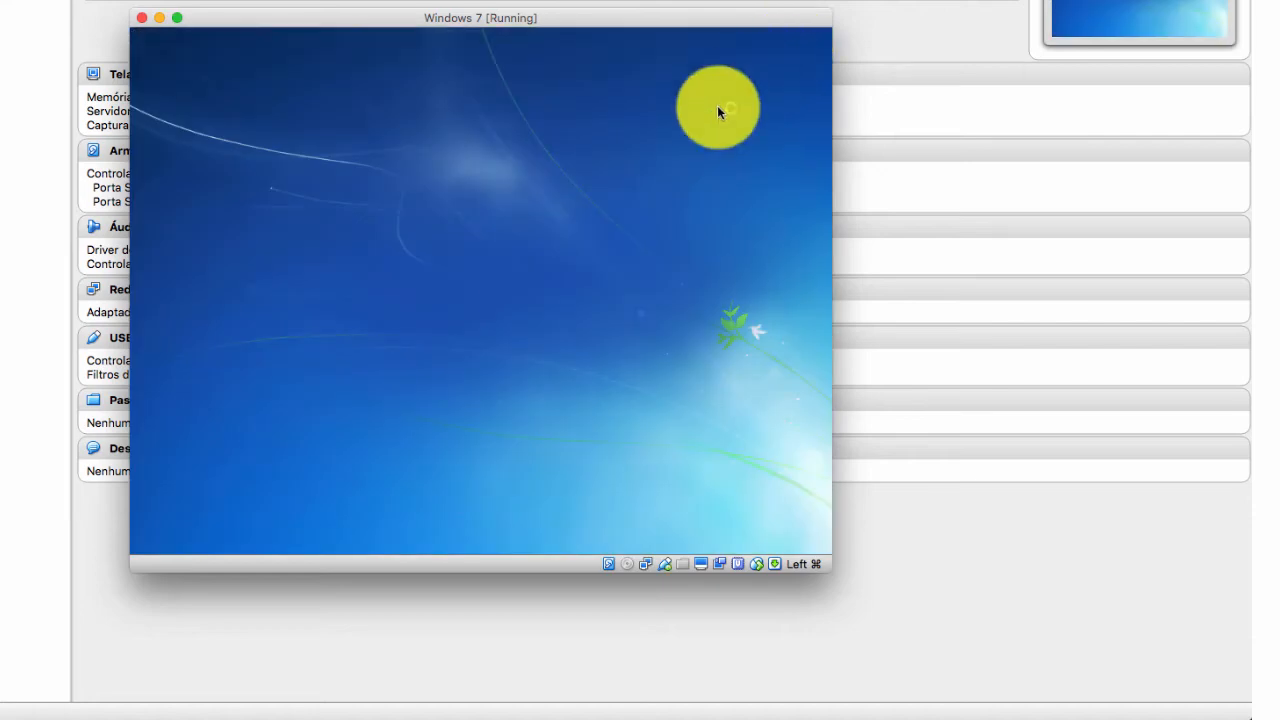
mouse_move(600, 20)
left_mouse_down()
mouse_move(597, 3)
mouse_move(613, 0)
left_mouse_up()
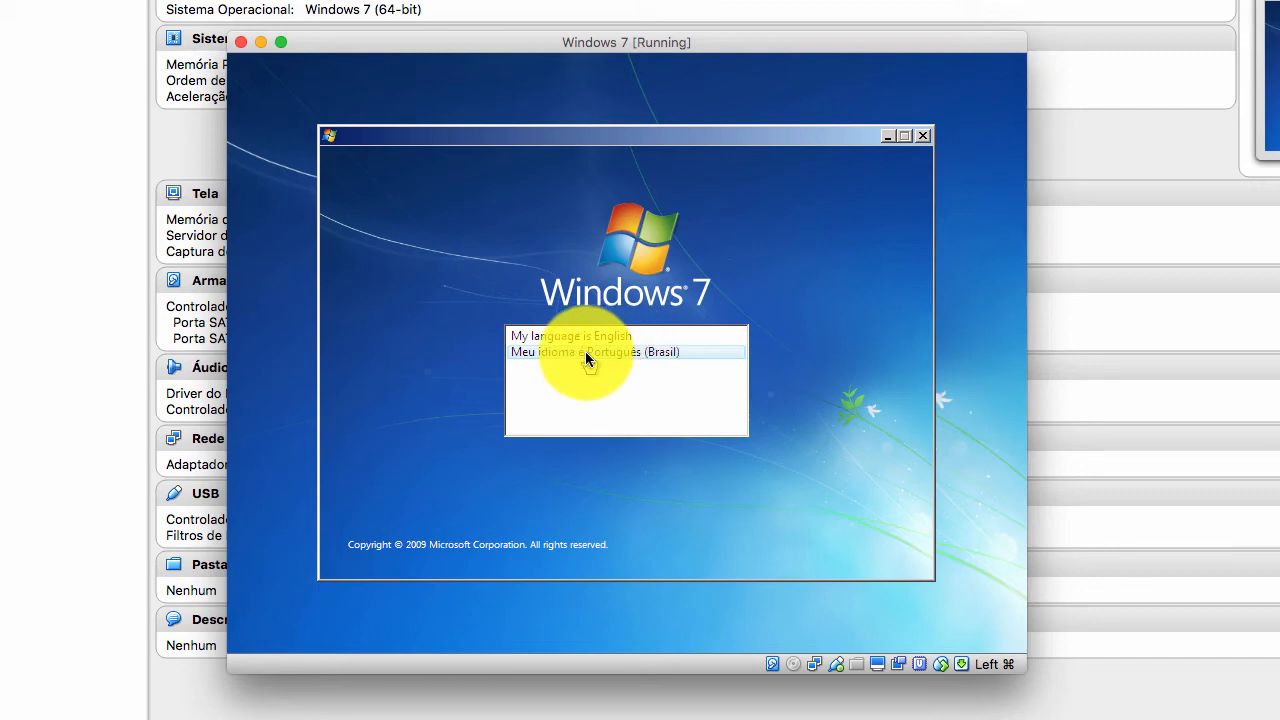
Step: Choose Português (Brasil) as the setup language and Português (Brasil - ABNT2) as the keyboard layout, and start the Windows installation
left_click(627, 351)
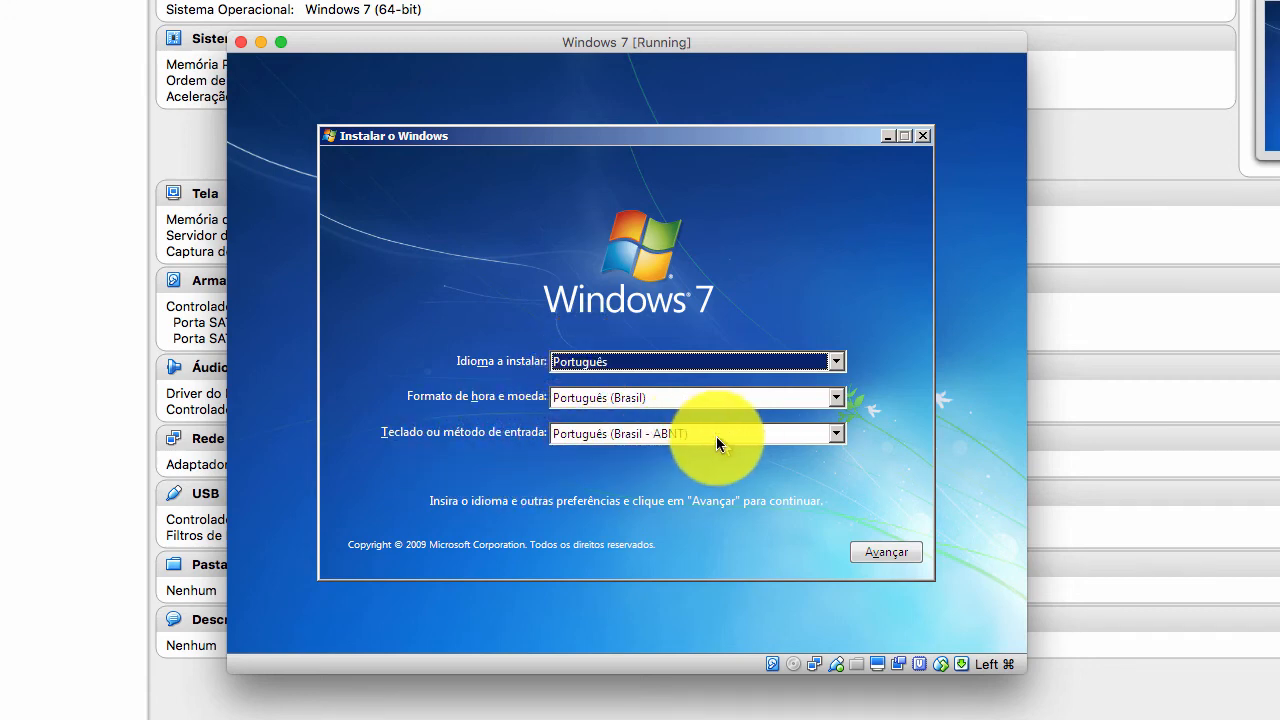
left_click(761, 436)
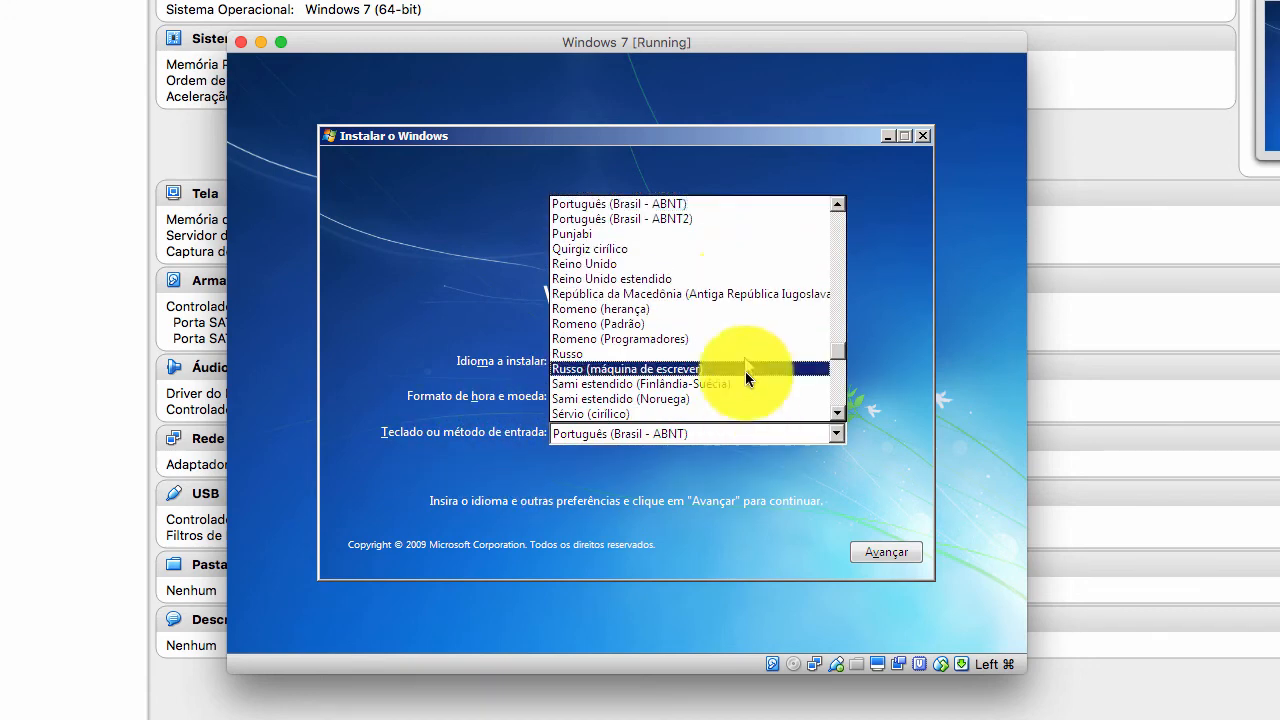
left_click(657, 219)
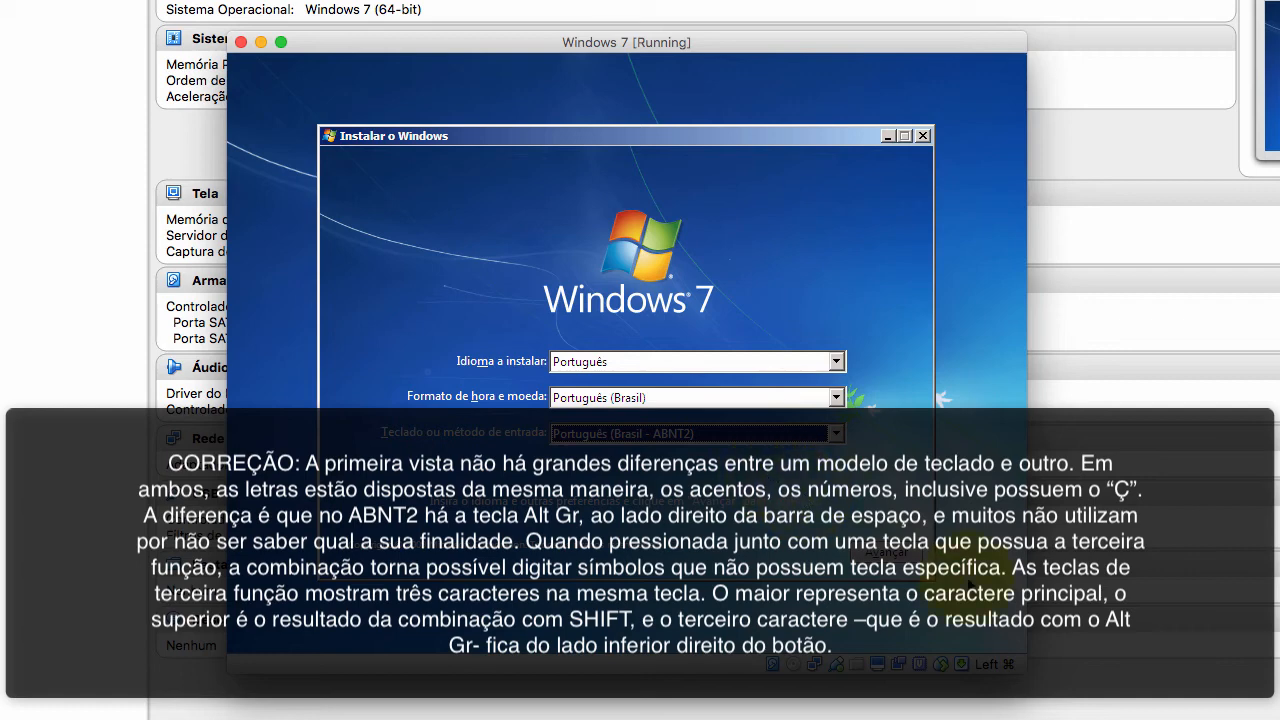
left_click(890, 550)
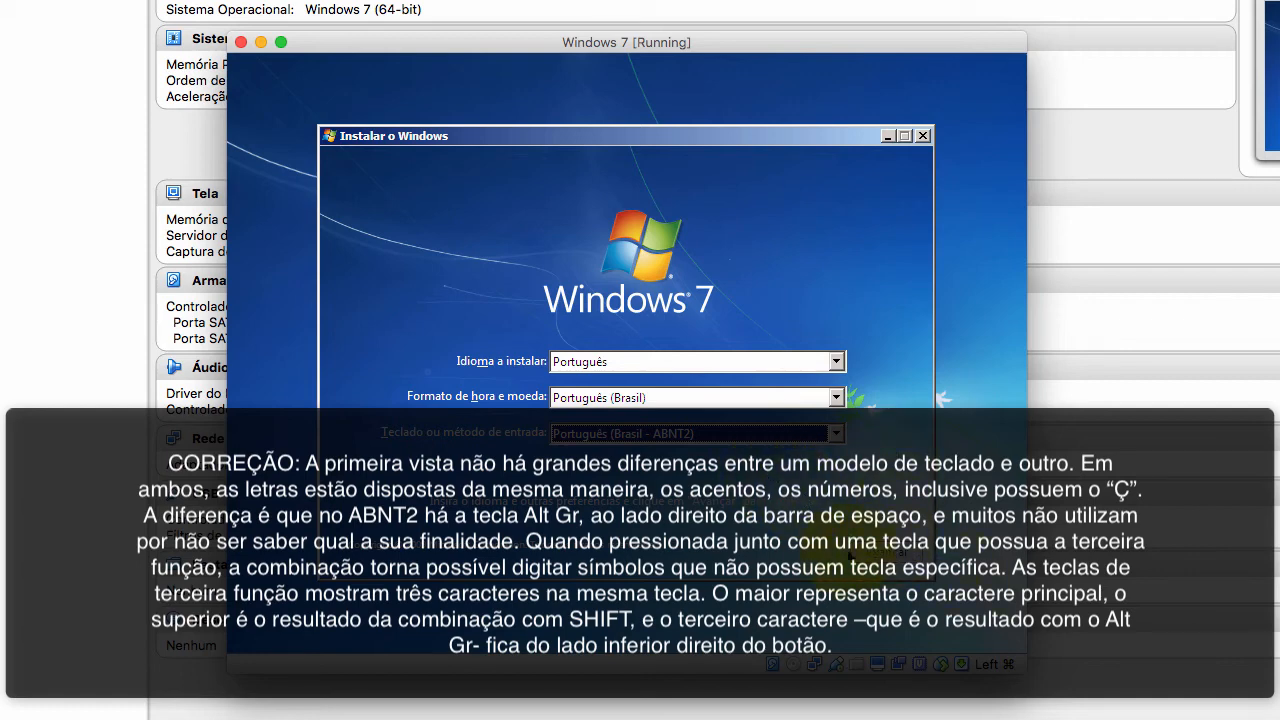
left_click(892, 551)
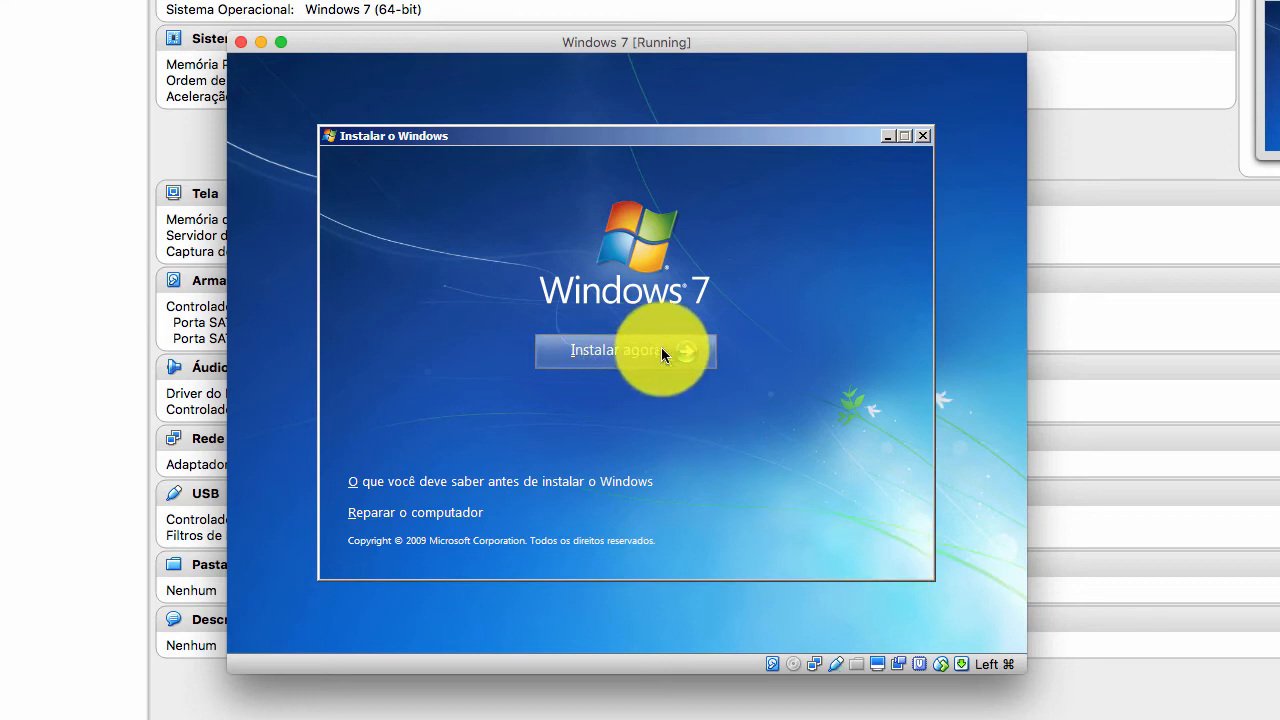
left_click(651, 350)
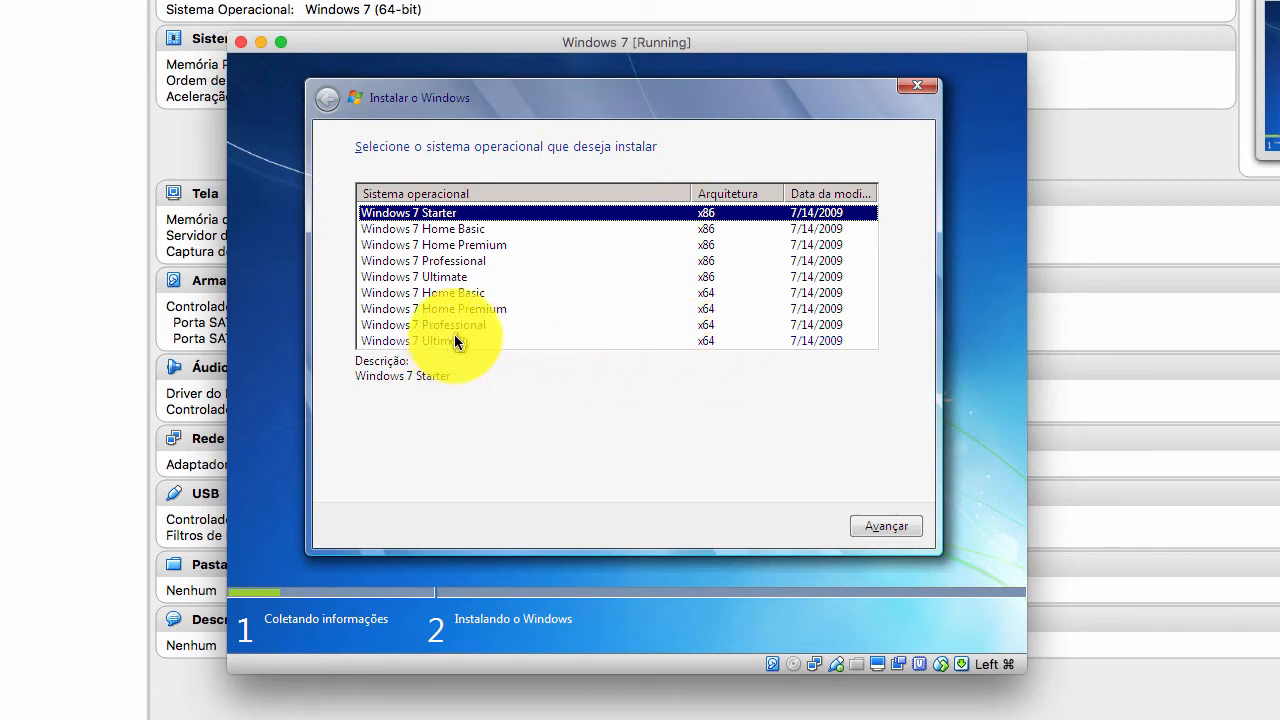
Step: Compare the Windows 7 editions offered for installation and their x86 and x64 architectures
left_click(469, 245)
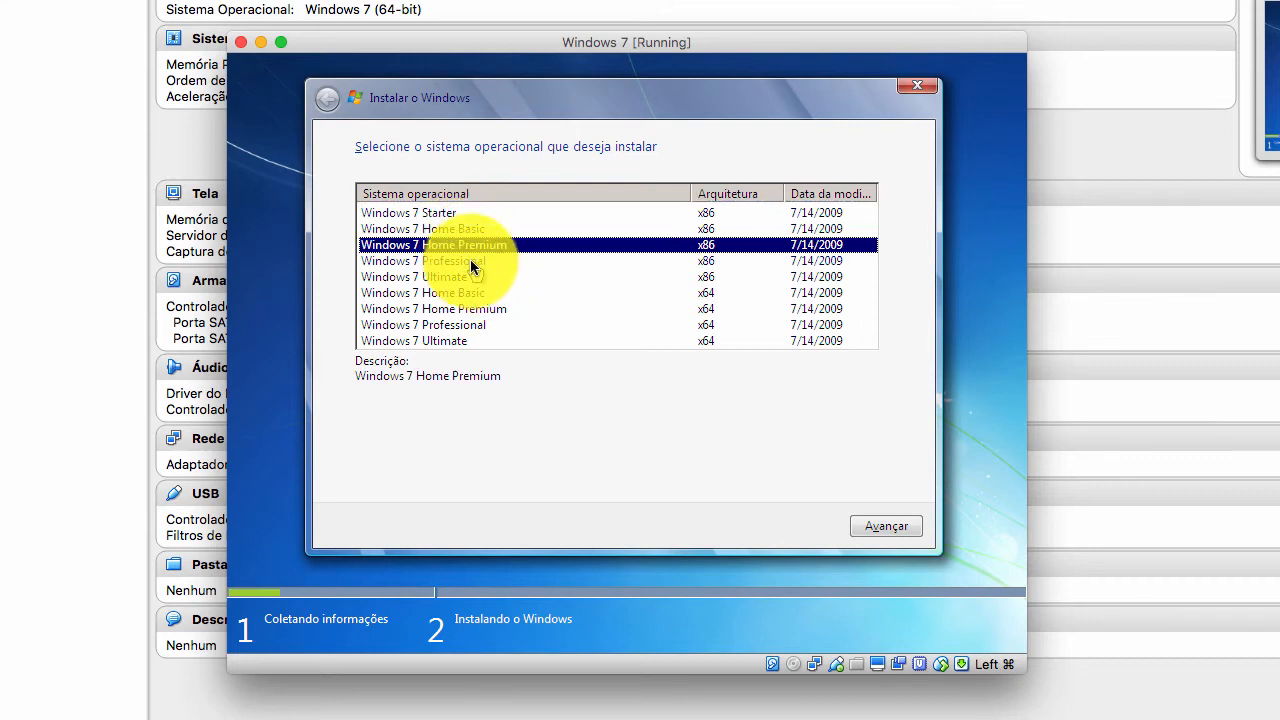
left_click(471, 261)
left_click(460, 277)
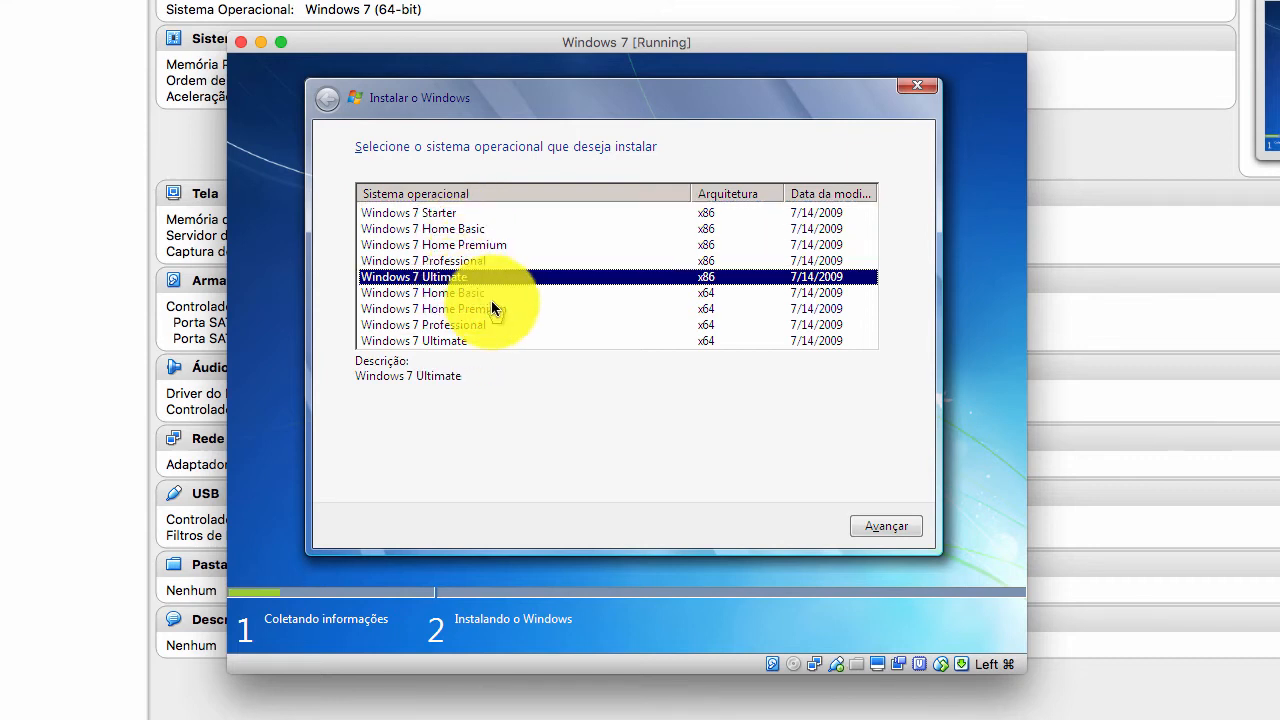
left_click(459, 340)
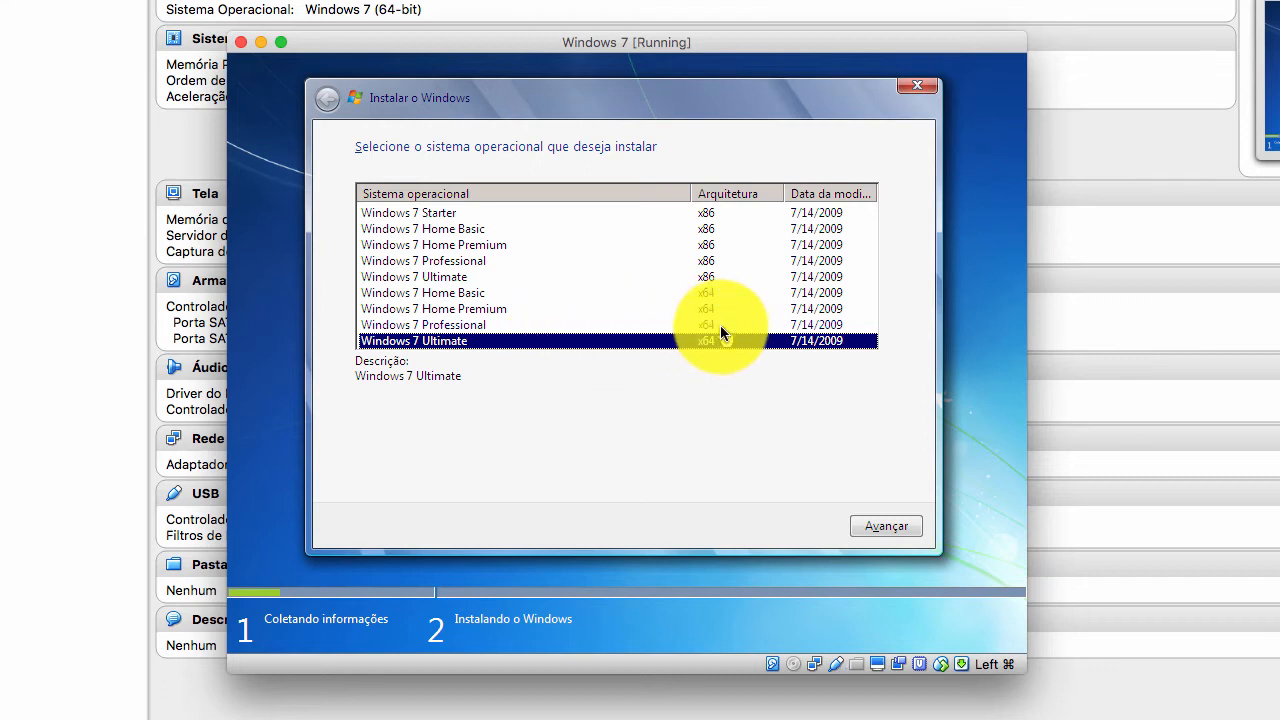
left_click(448, 228)
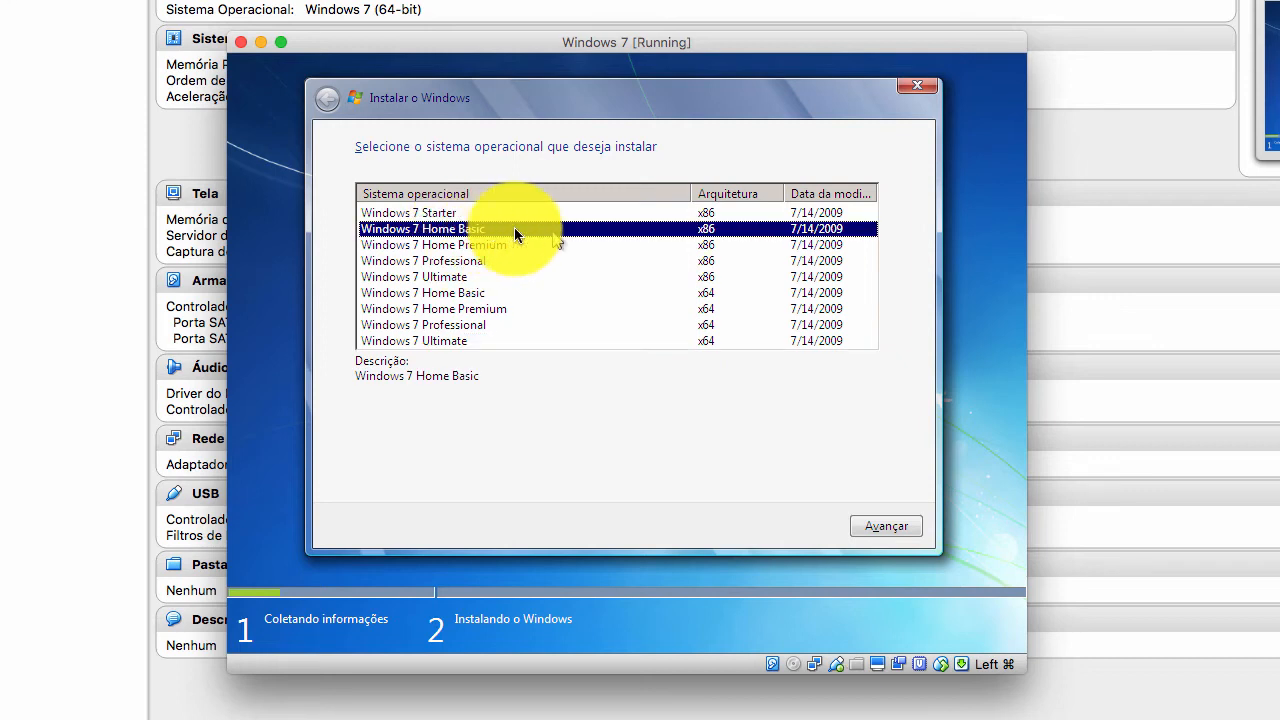
left_click(452, 340)
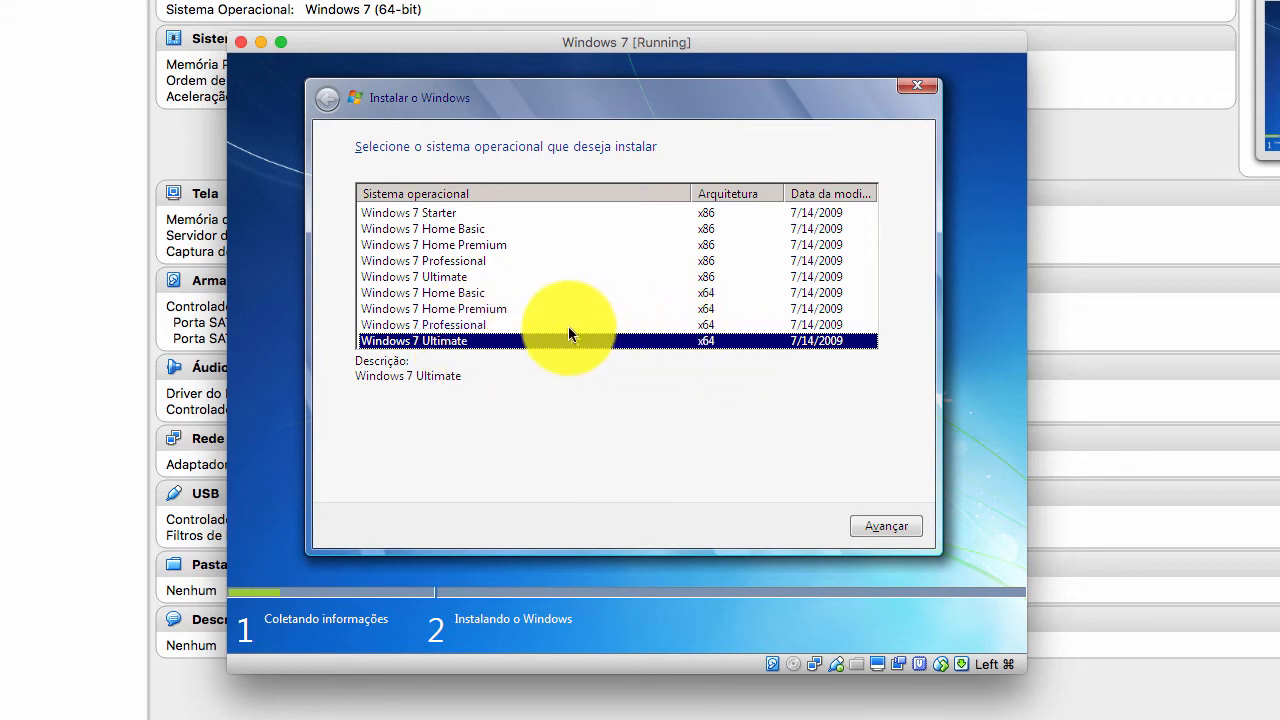
left_click(708, 260)
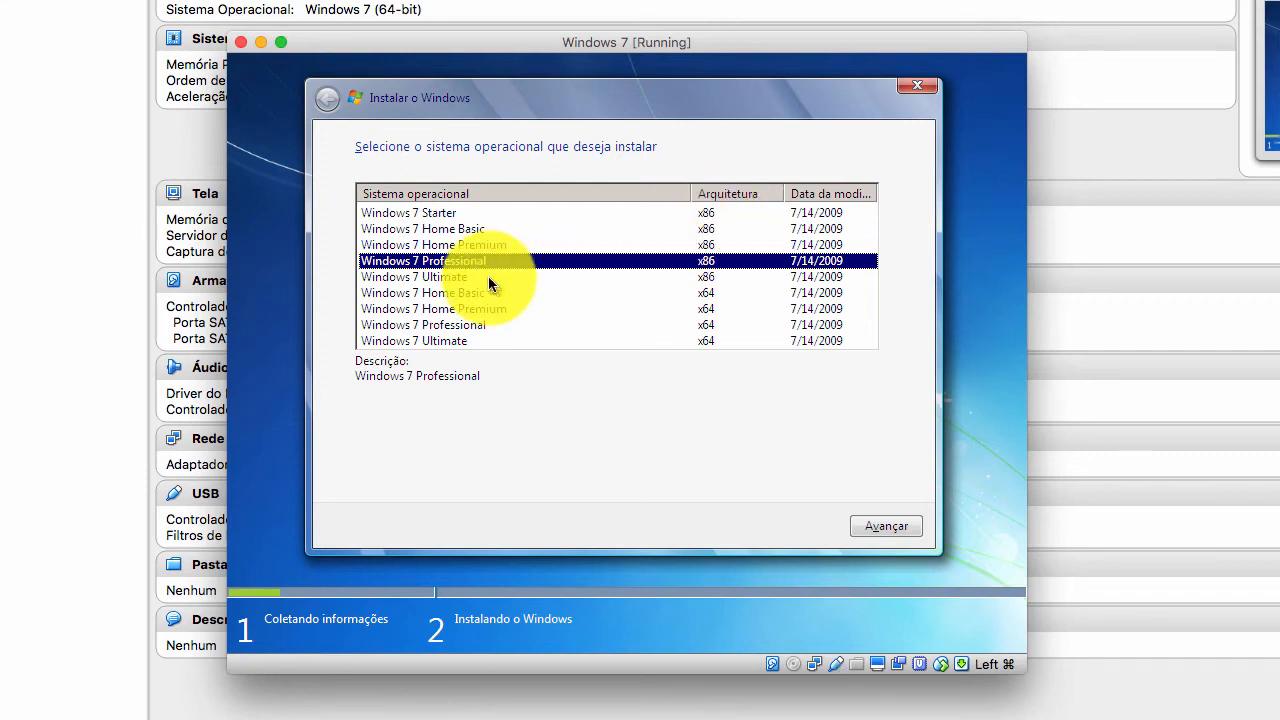
left_click(560, 277)
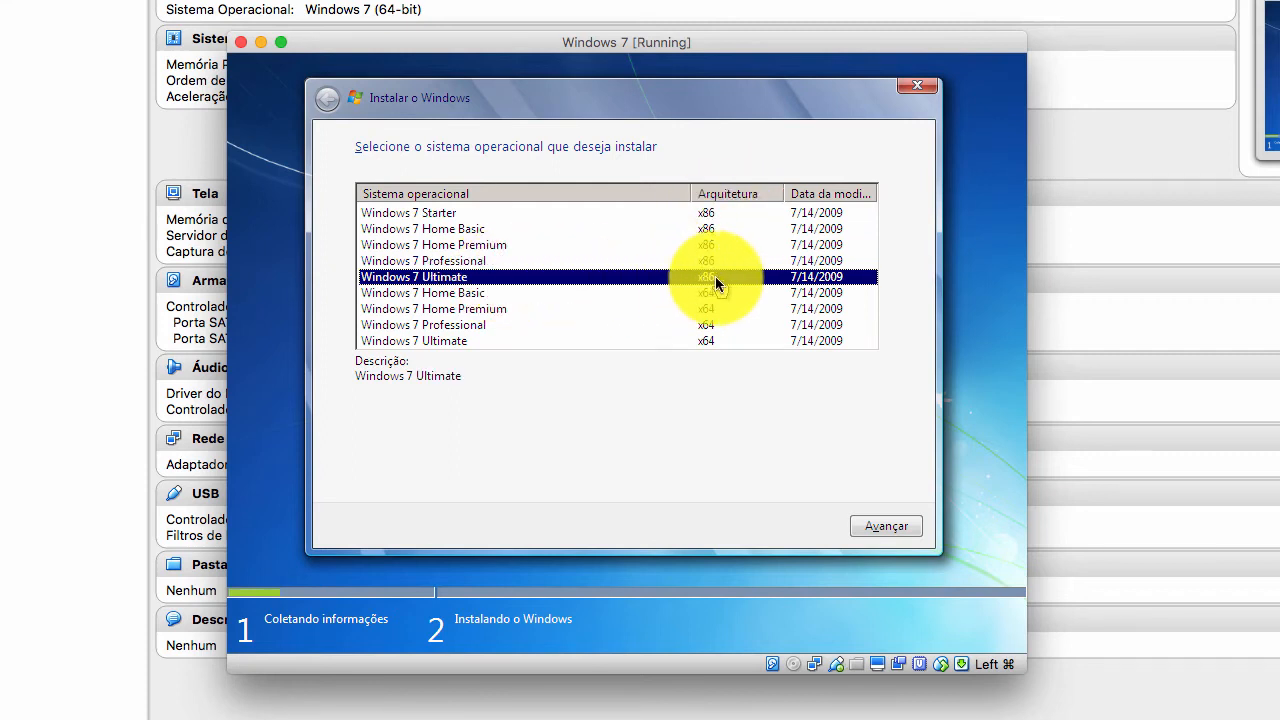
left_click(708, 342)
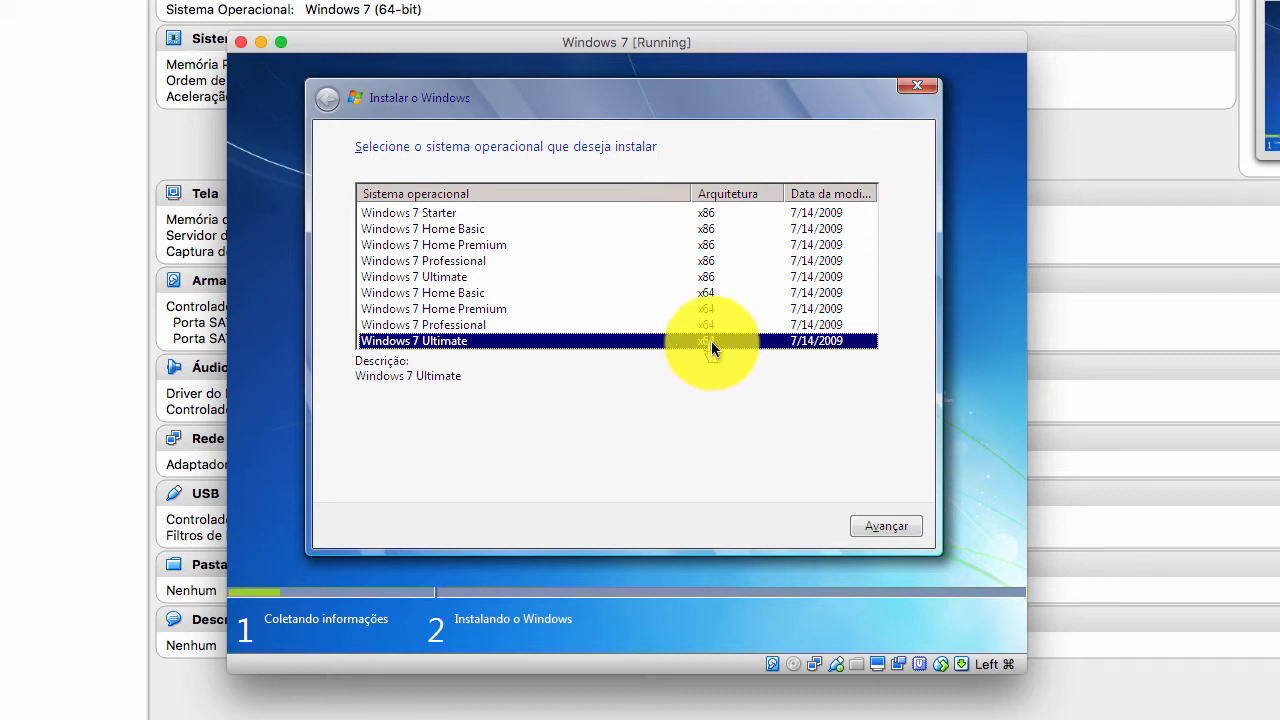
left_click(712, 276)
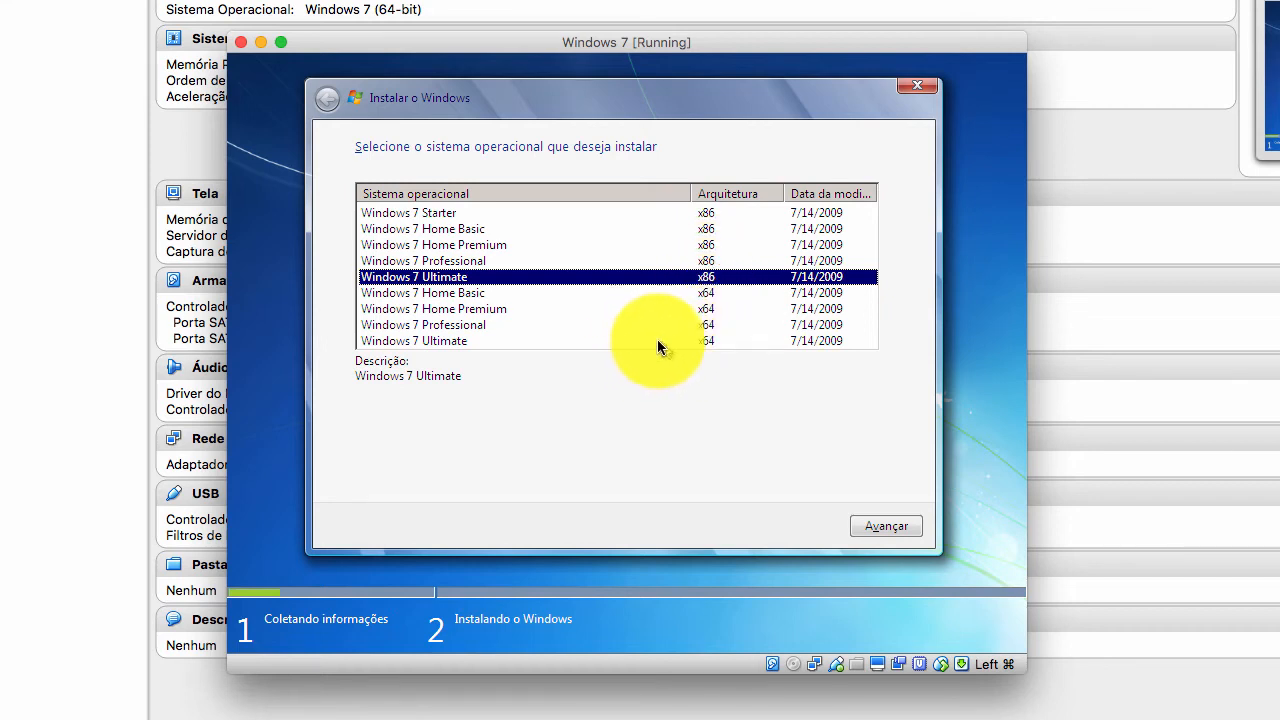
Step: Choose Windows 7 Ultimate x64 as the operating system to install and accept its license terms
left_click(717, 340)
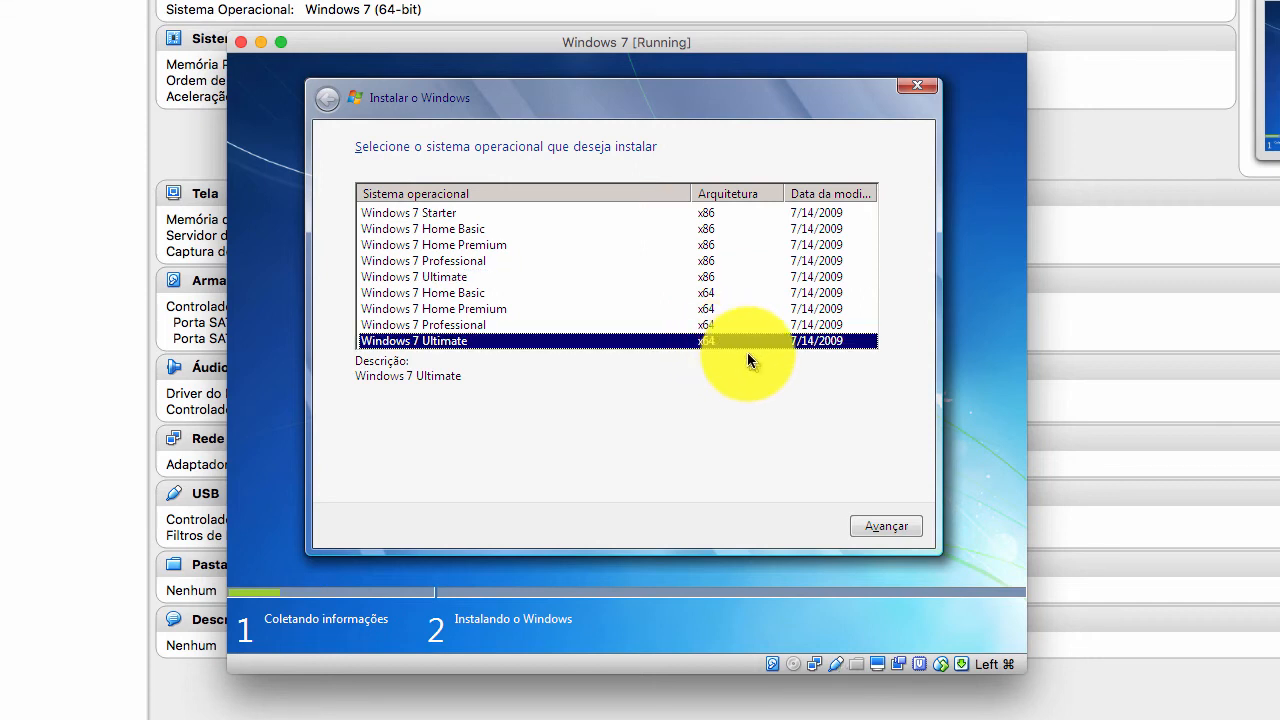
left_click(884, 527)
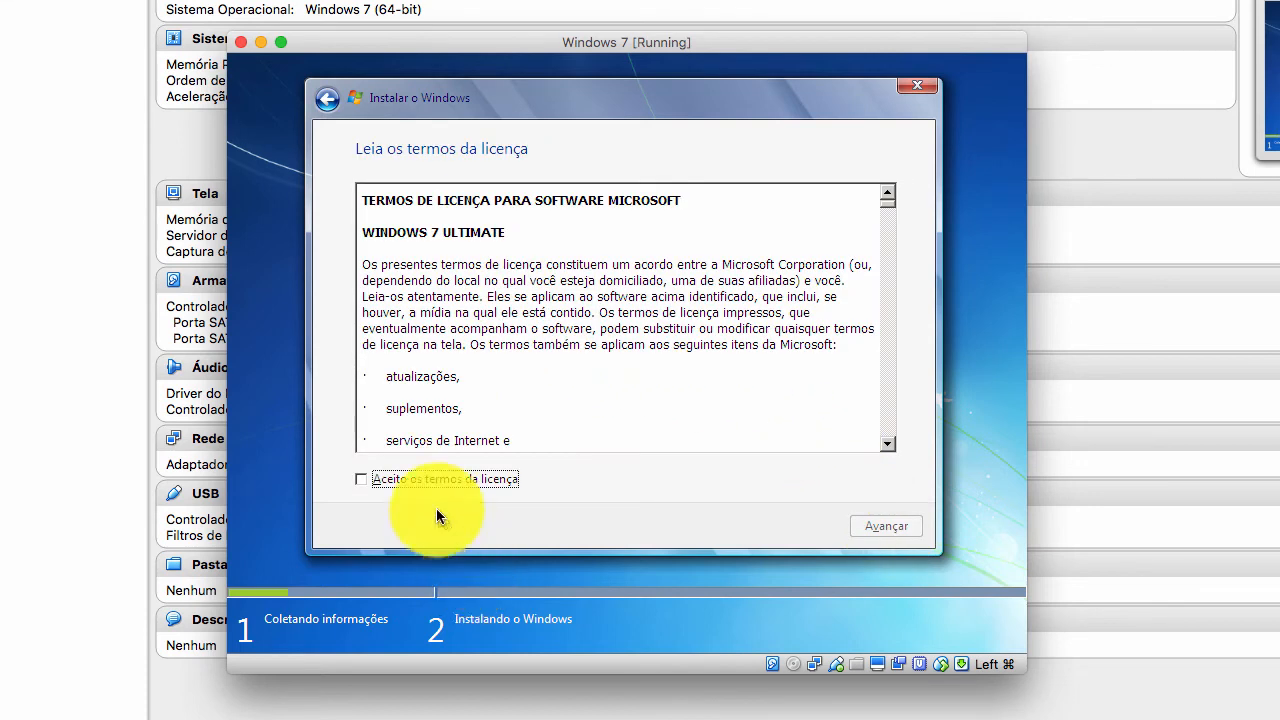
left_click(429, 479)
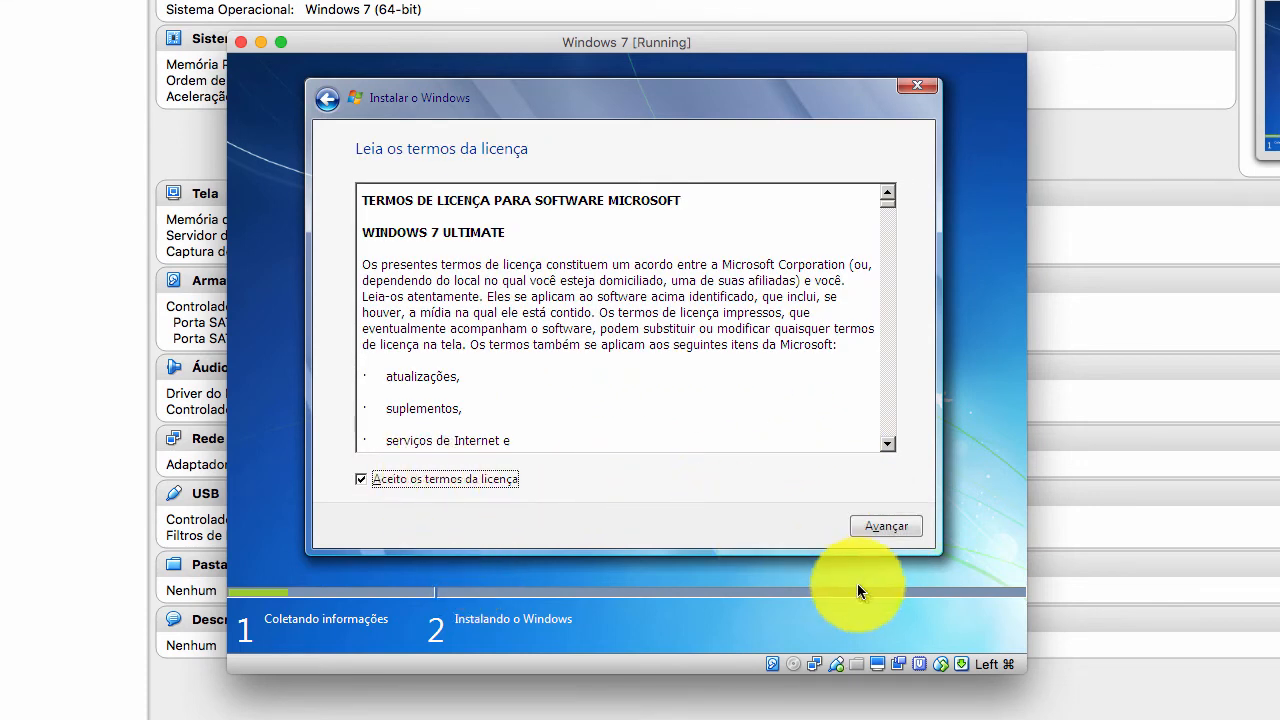
Step: Choose the Personalizada (avançada) installation type and create a 30719 MB partition from Disco 0's unallocated space, accepting the additional system partitions
left_click(884, 528)
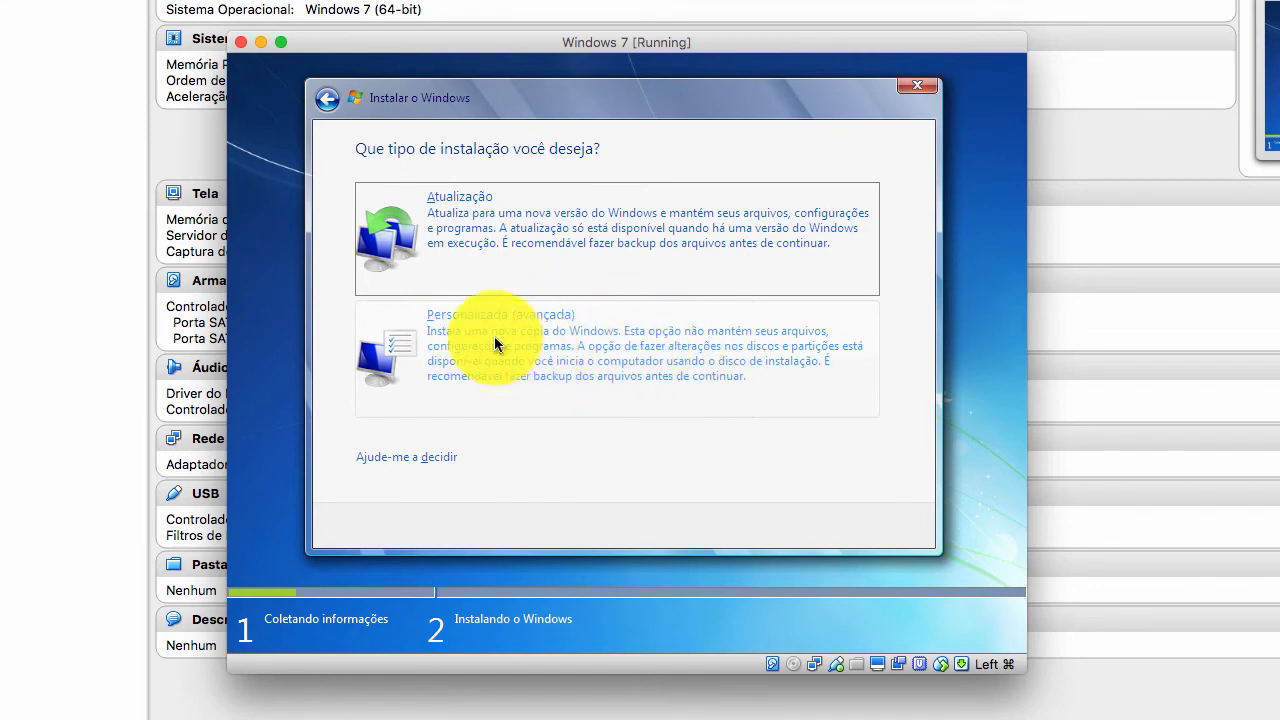
left_click(533, 350)
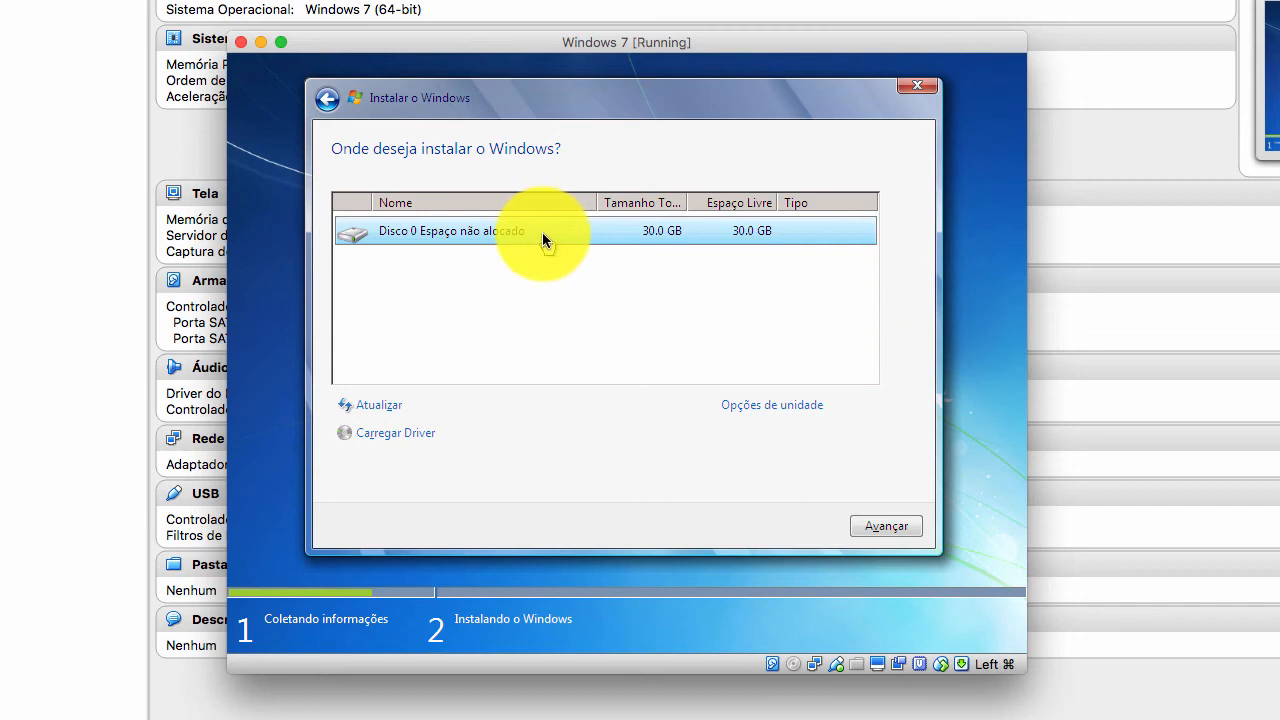
left_click(778, 405)
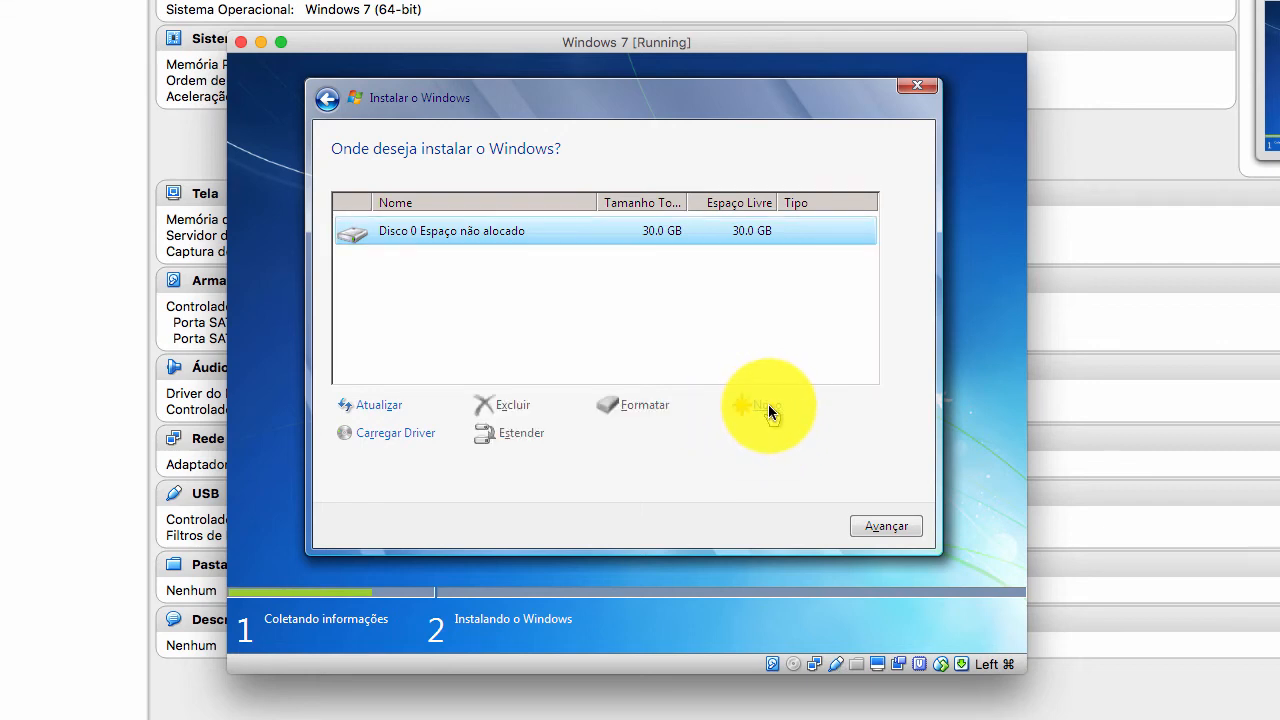
left_click(768, 404)
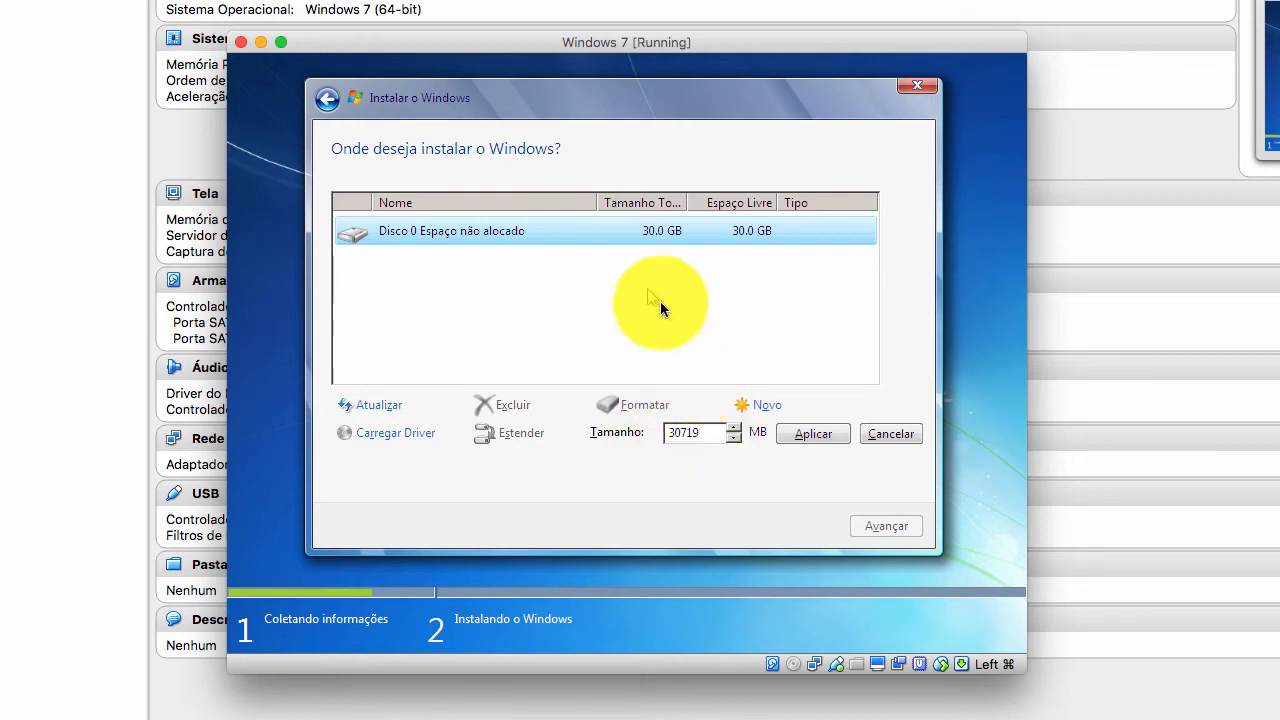
double_click(688, 433)
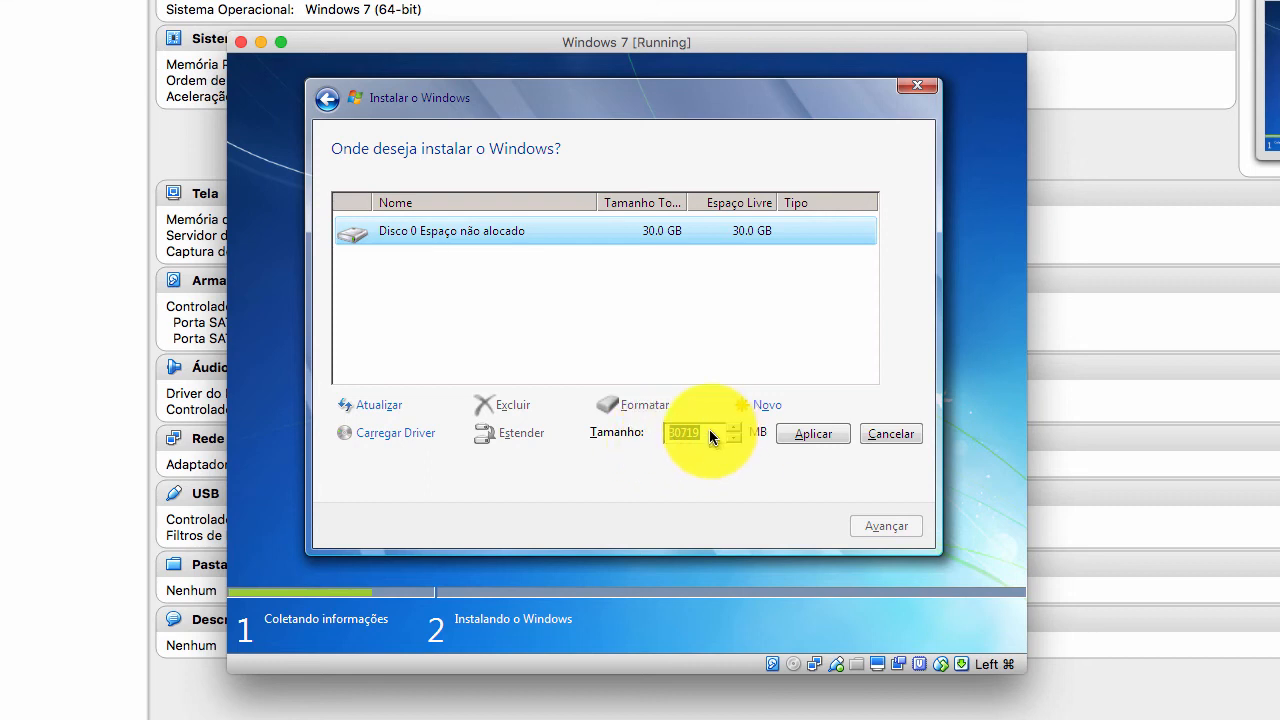
left_click(814, 434)
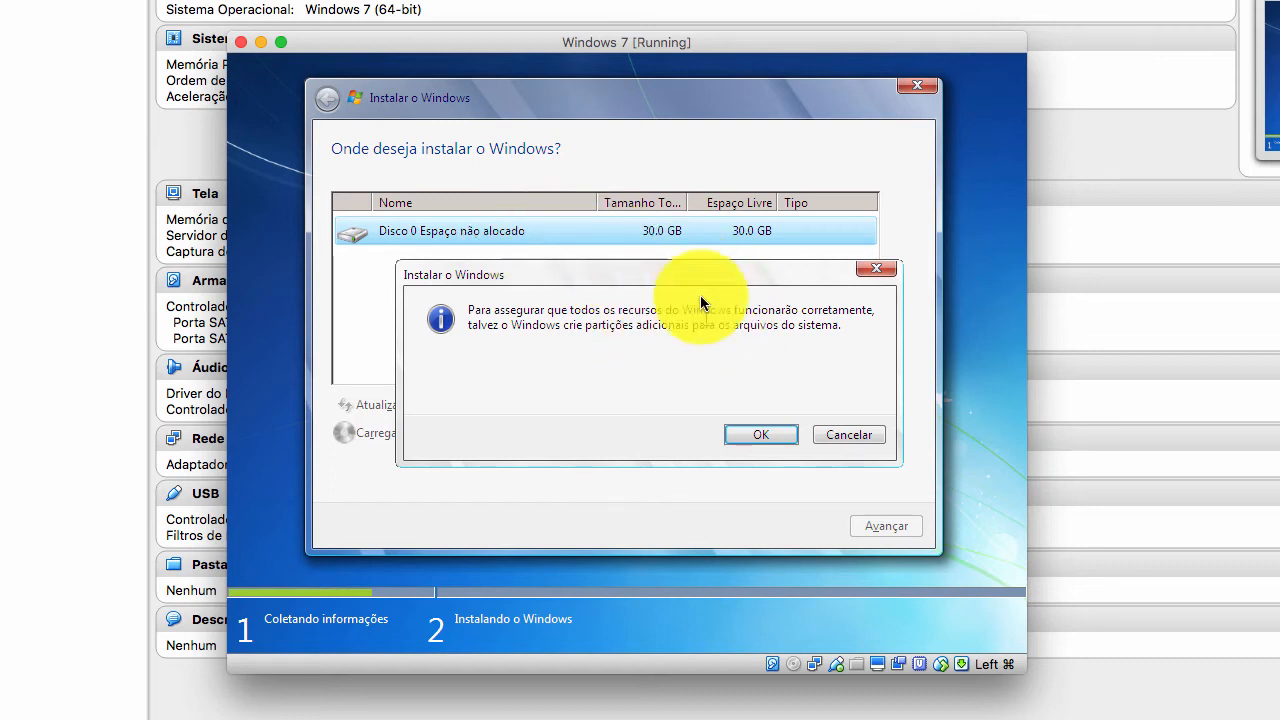
left_click(765, 429)
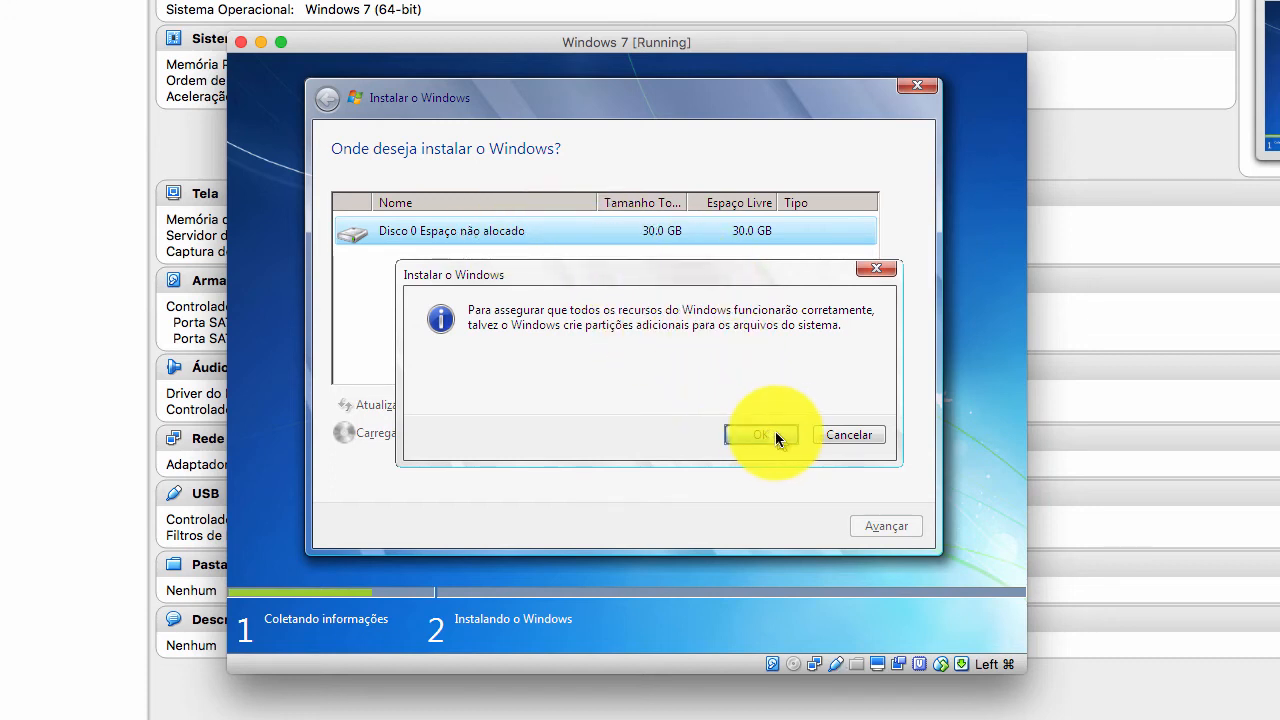
left_click(775, 436)
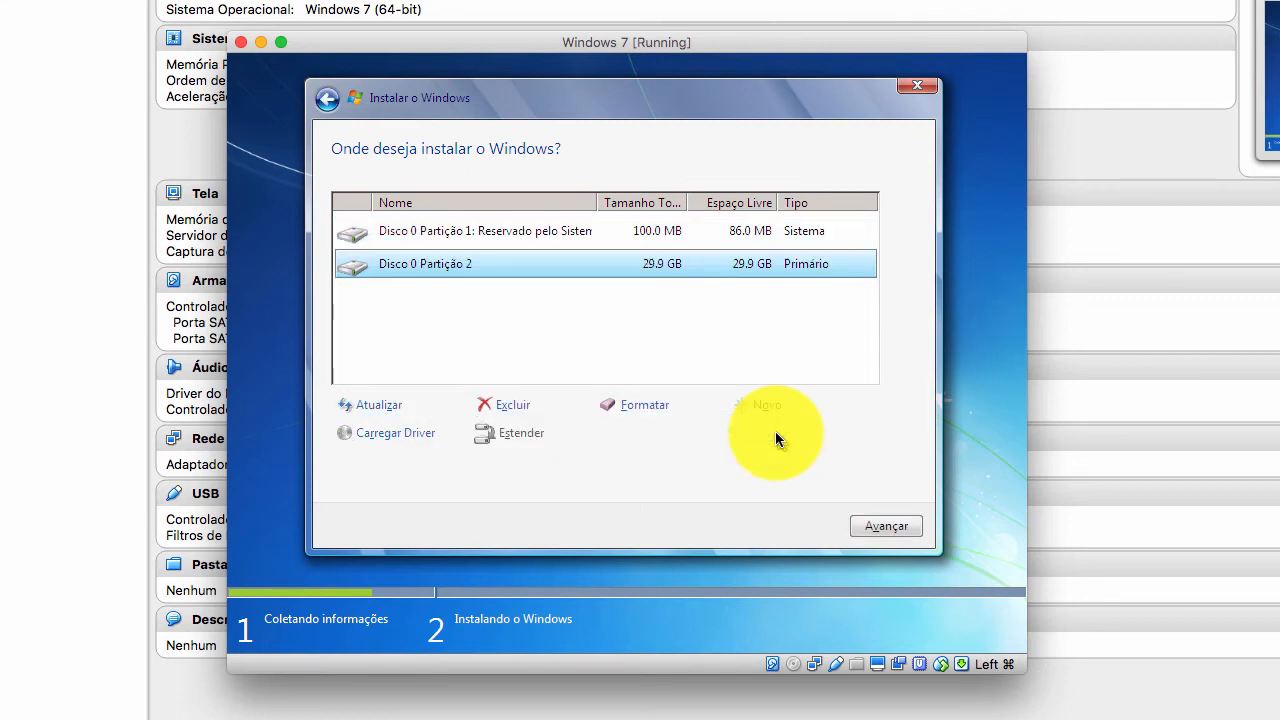
Step: Compare the system-reserved partition with Disco 0 Partição 2, widening the name column to read the full partition name
left_click(448, 230)
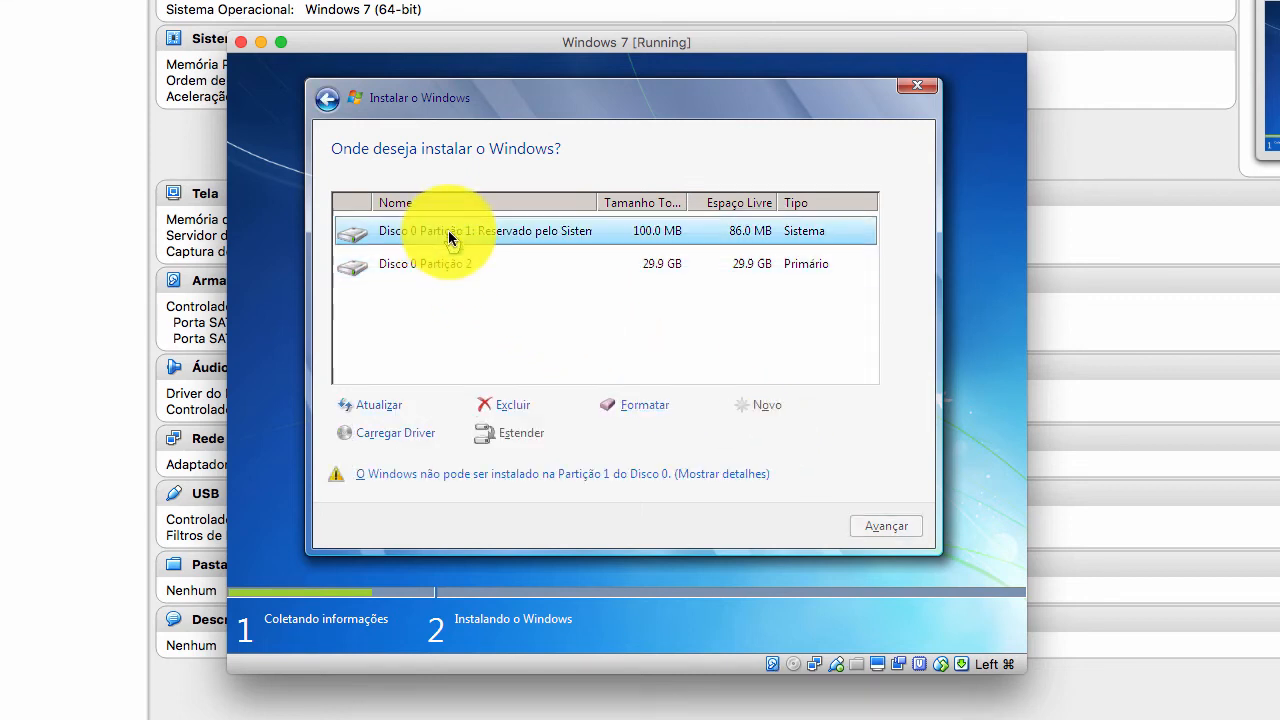
left_click(470, 265)
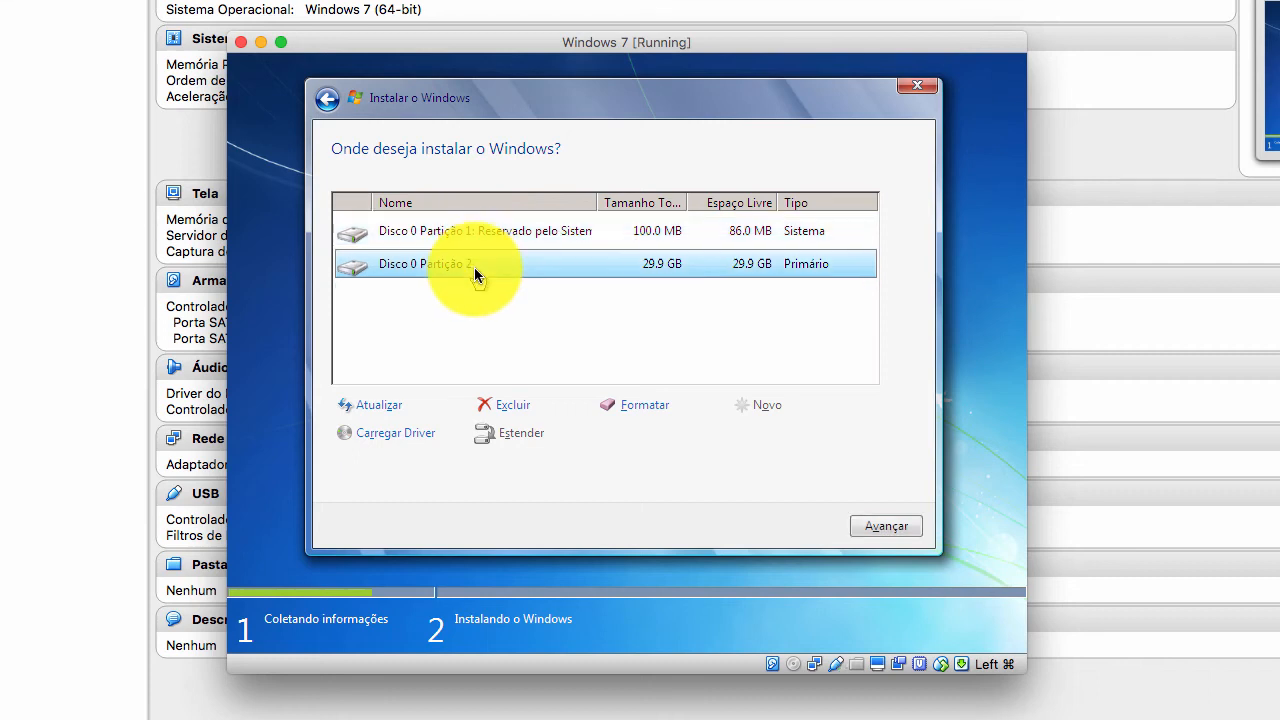
left_click(415, 231)
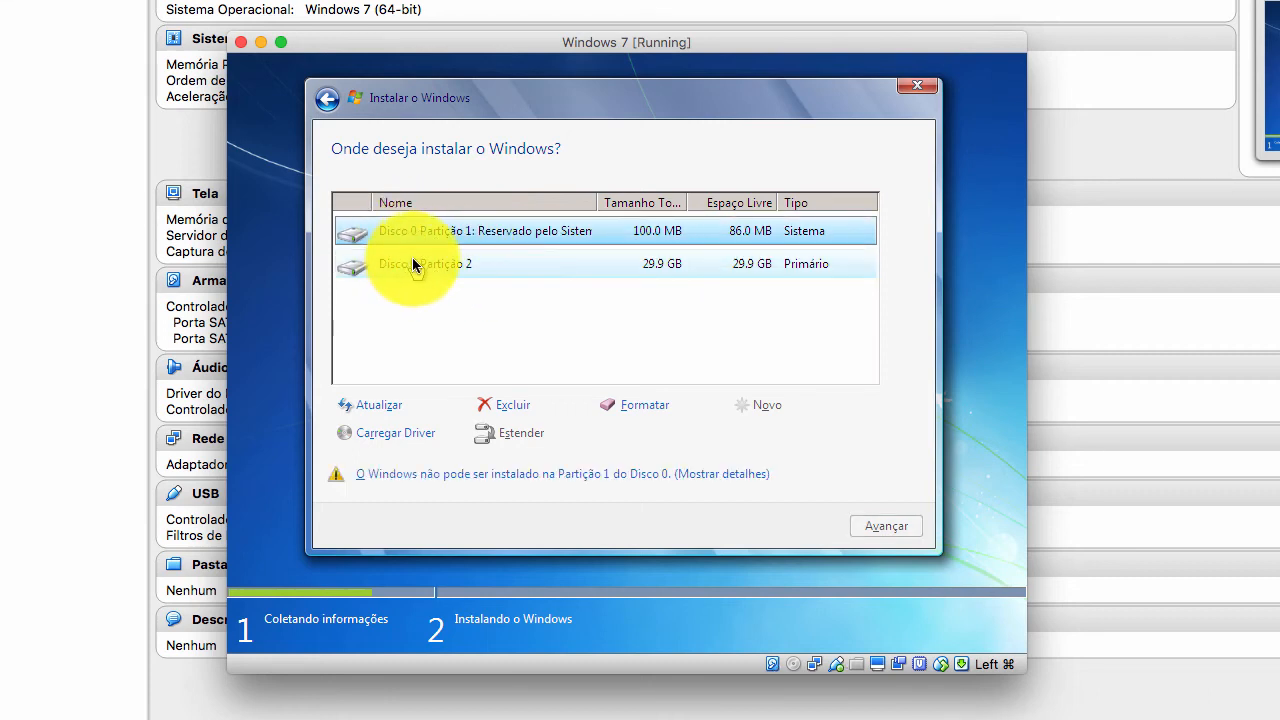
left_click(412, 259)
left_click(428, 240)
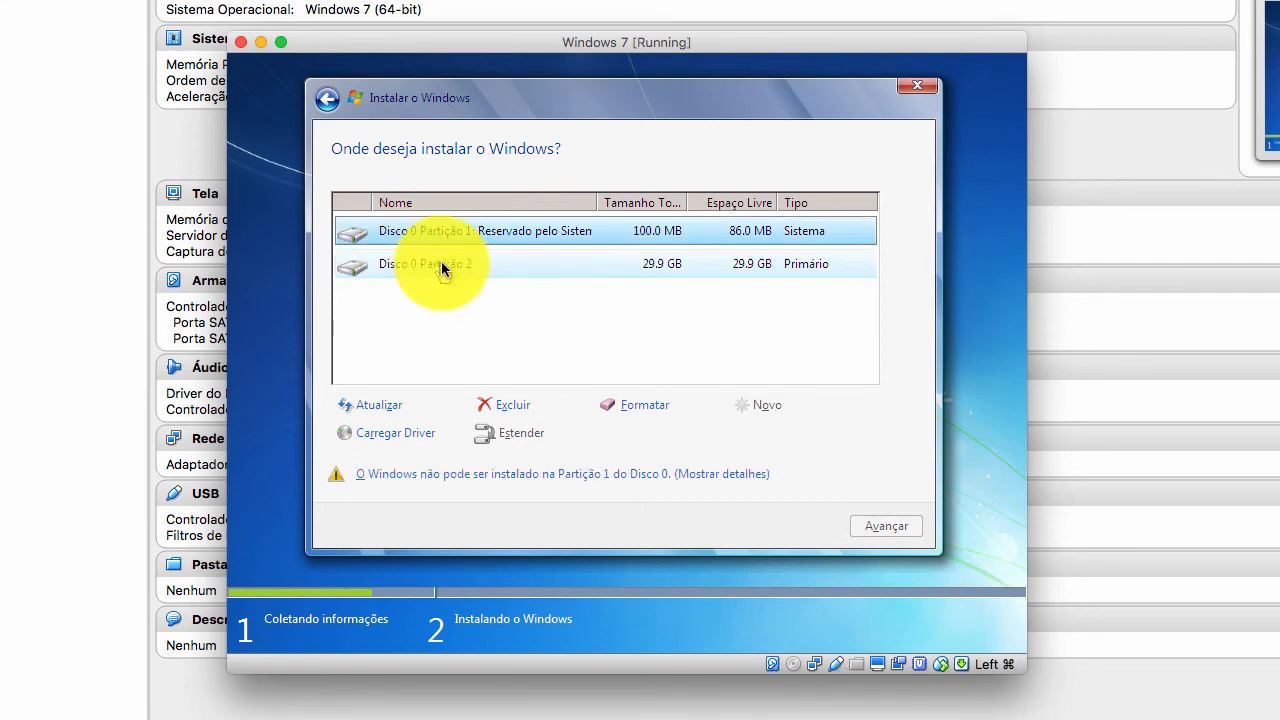
left_click(486, 262)
left_click(490, 230)
left_click(451, 262)
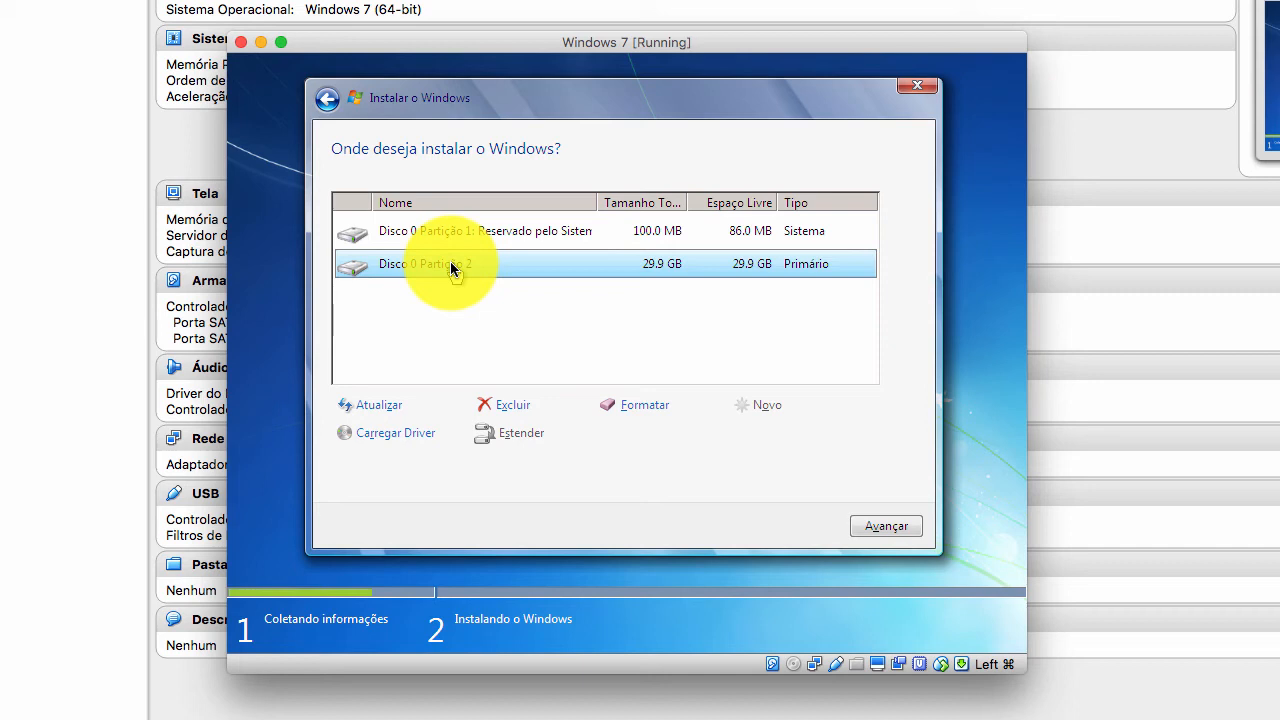
left_click(530, 238)
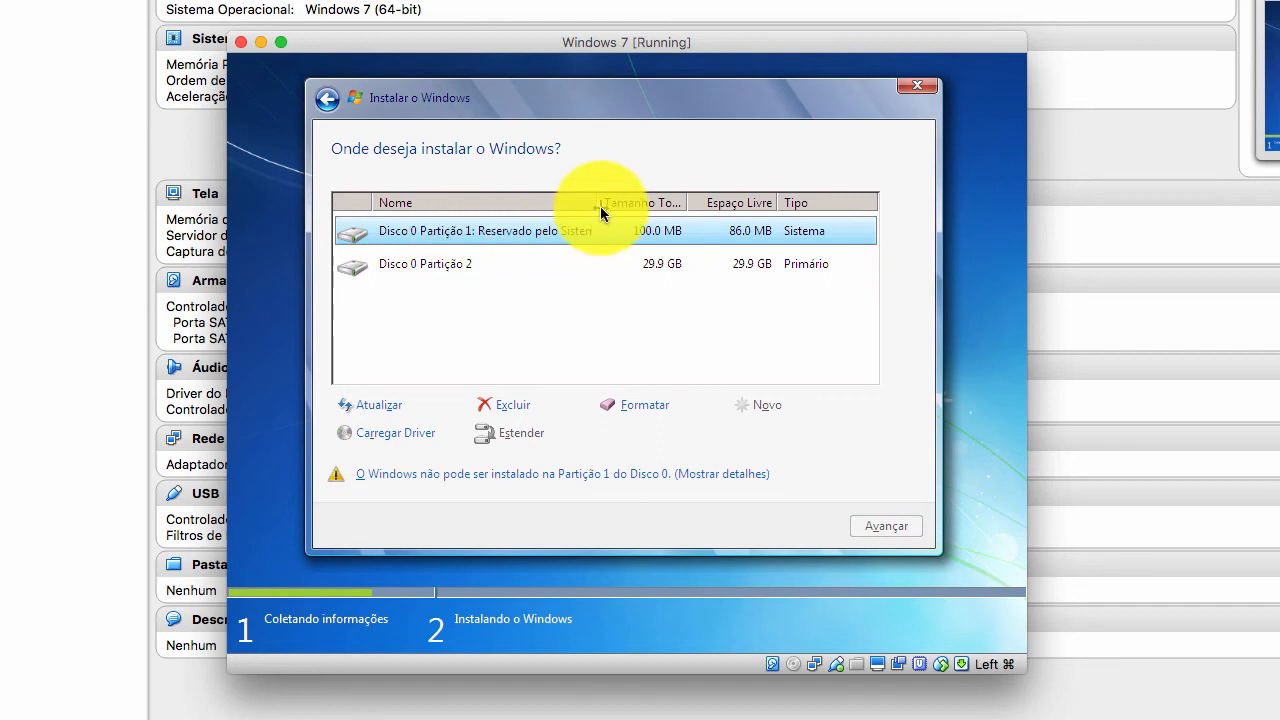
left_click_drag(600, 208, 627, 207)
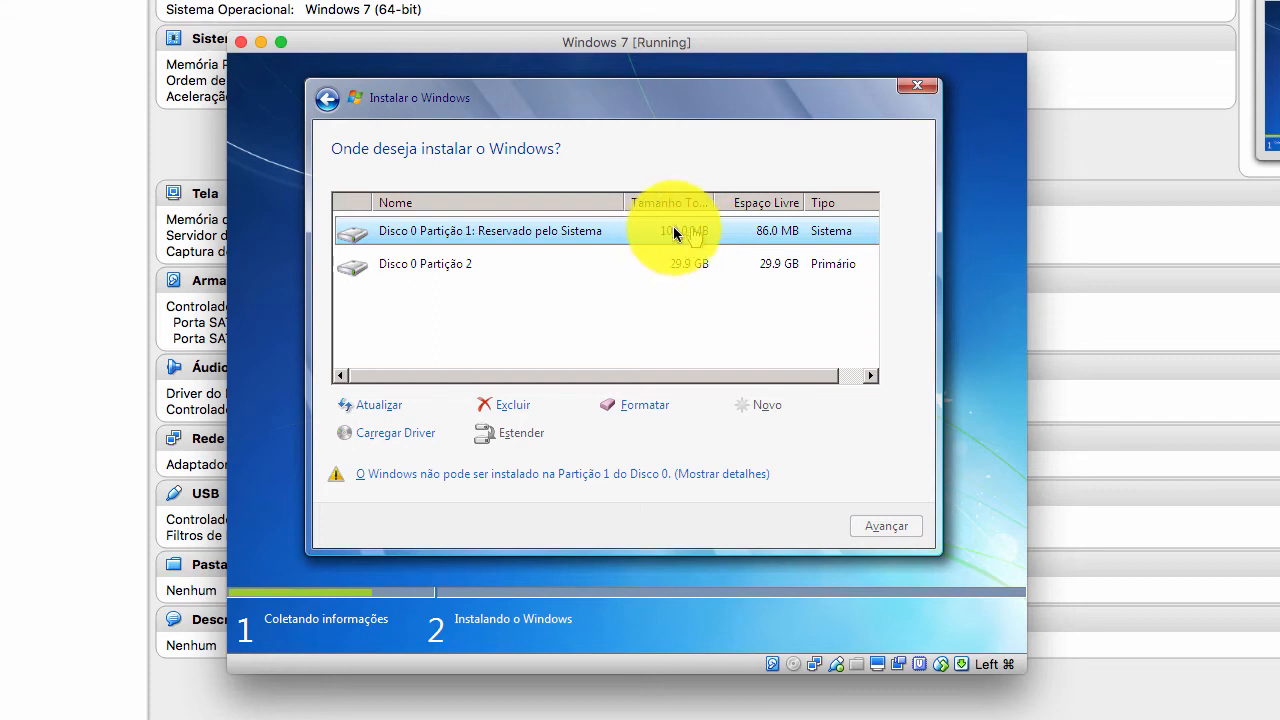
left_click(490, 265)
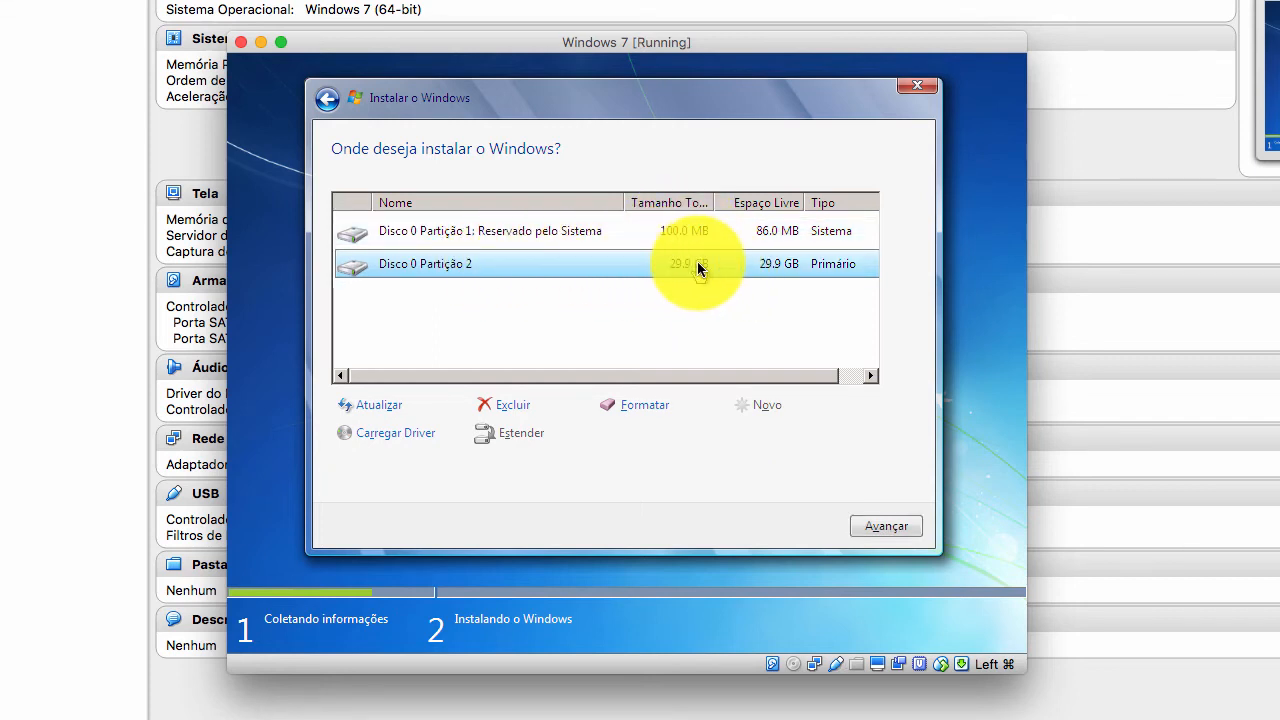
left_click(614, 235)
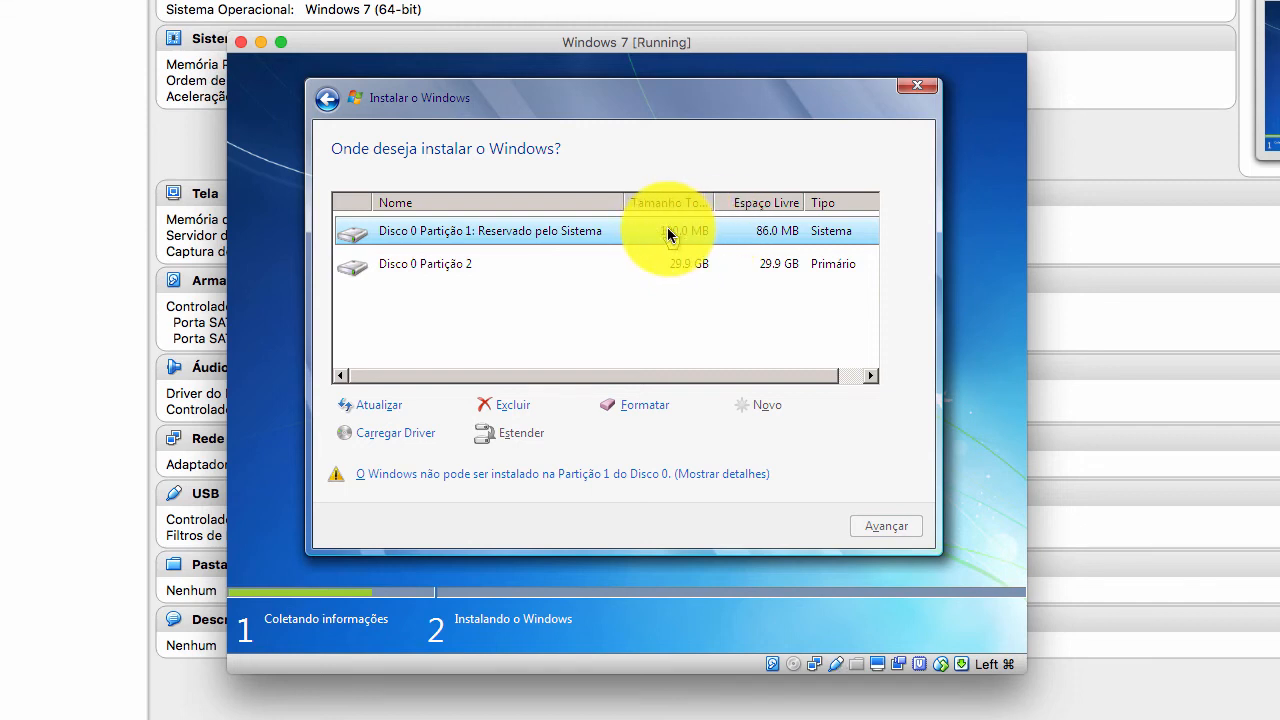
Step: Format Disco 0 Partição 2 and start installing Windows on it
left_click(672, 260)
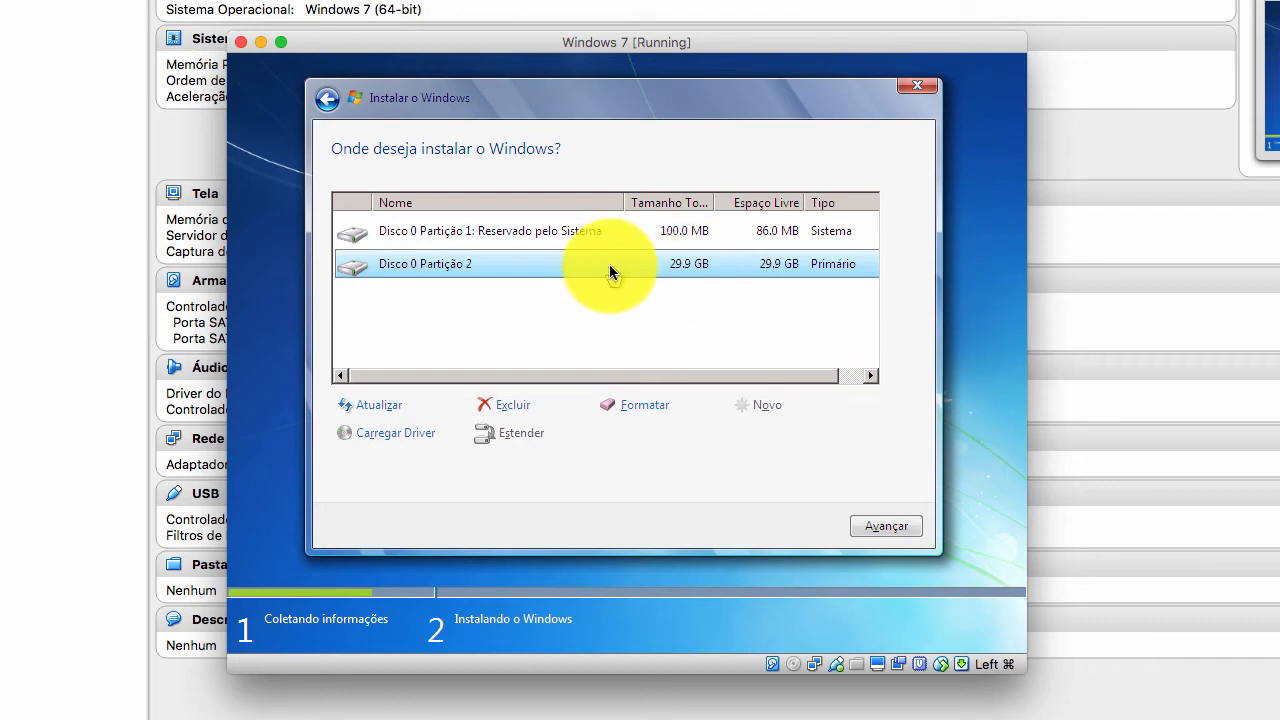
left_click(645, 406)
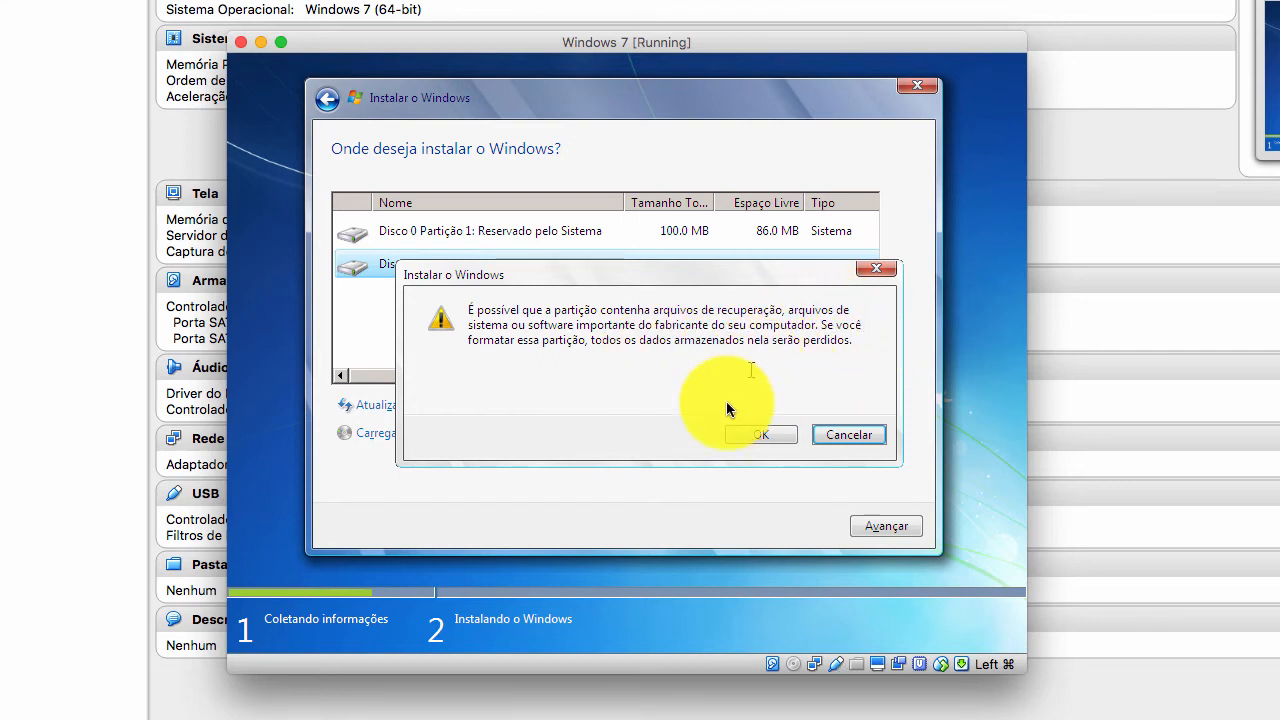
left_click_drag(736, 275, 775, 327)
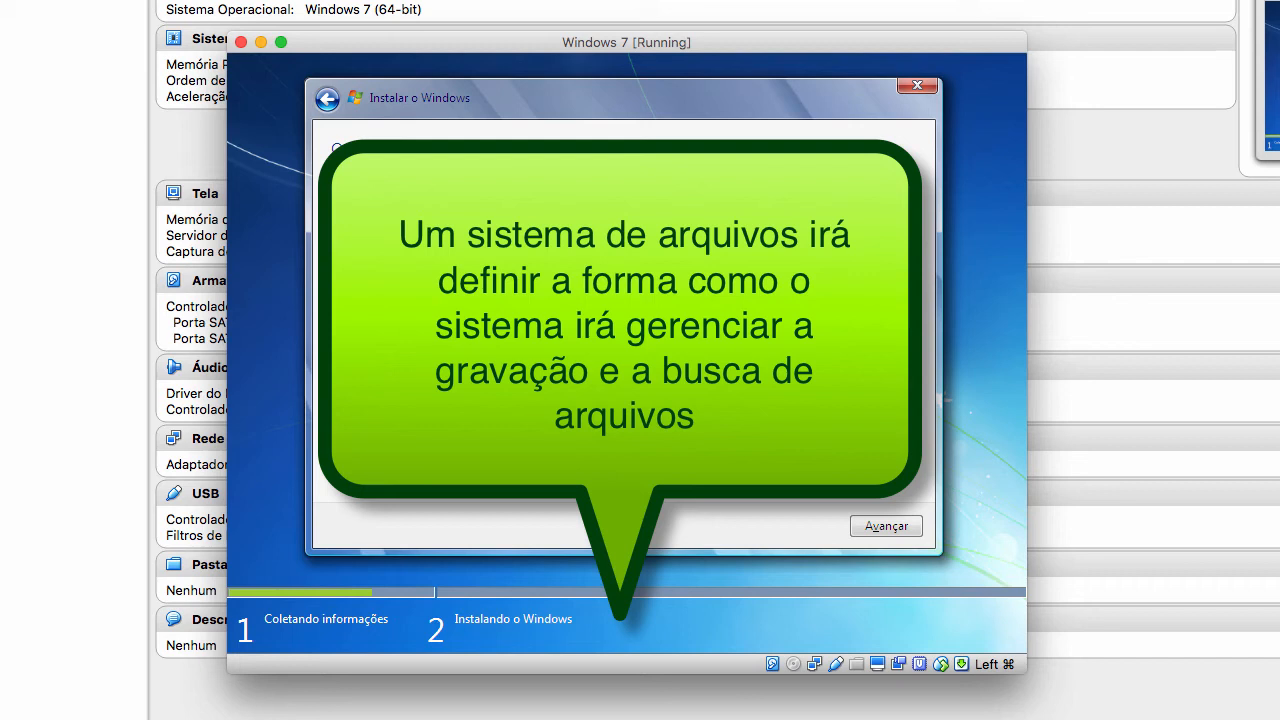
left_click(883, 523)
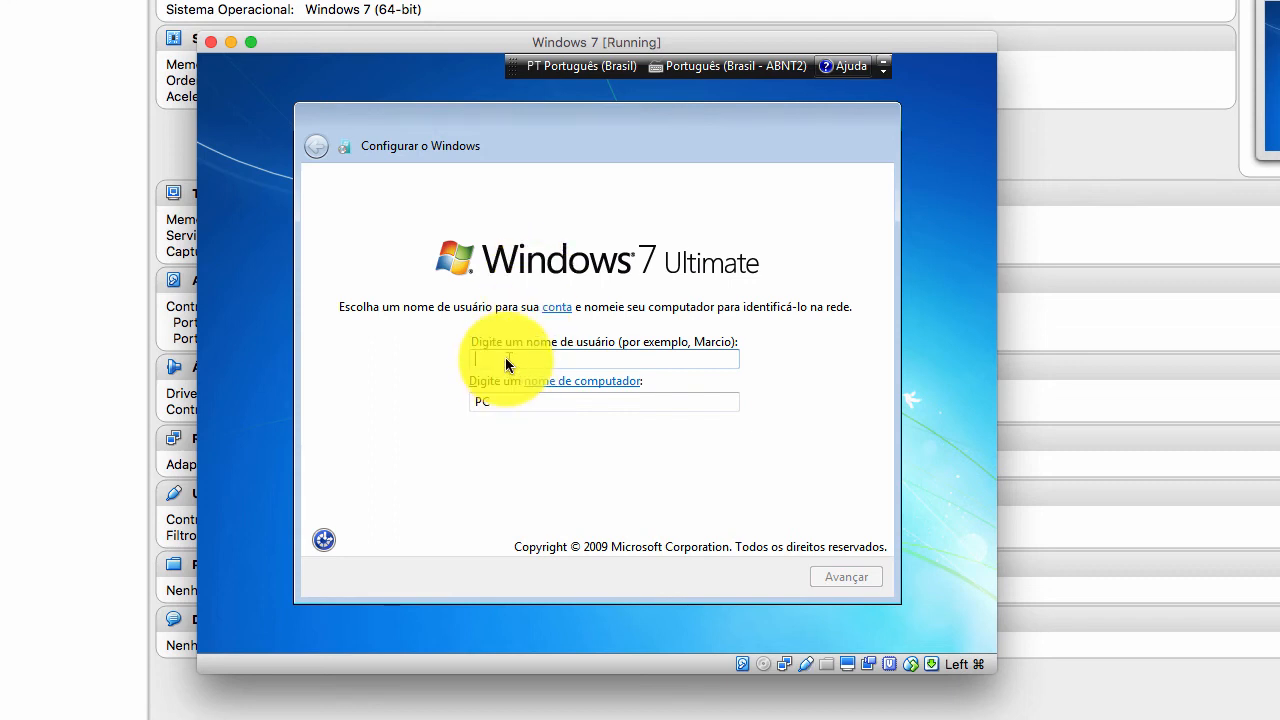
Step: Enter the user's first name as the account name and keep the suggested computer name
type("Eliomar")
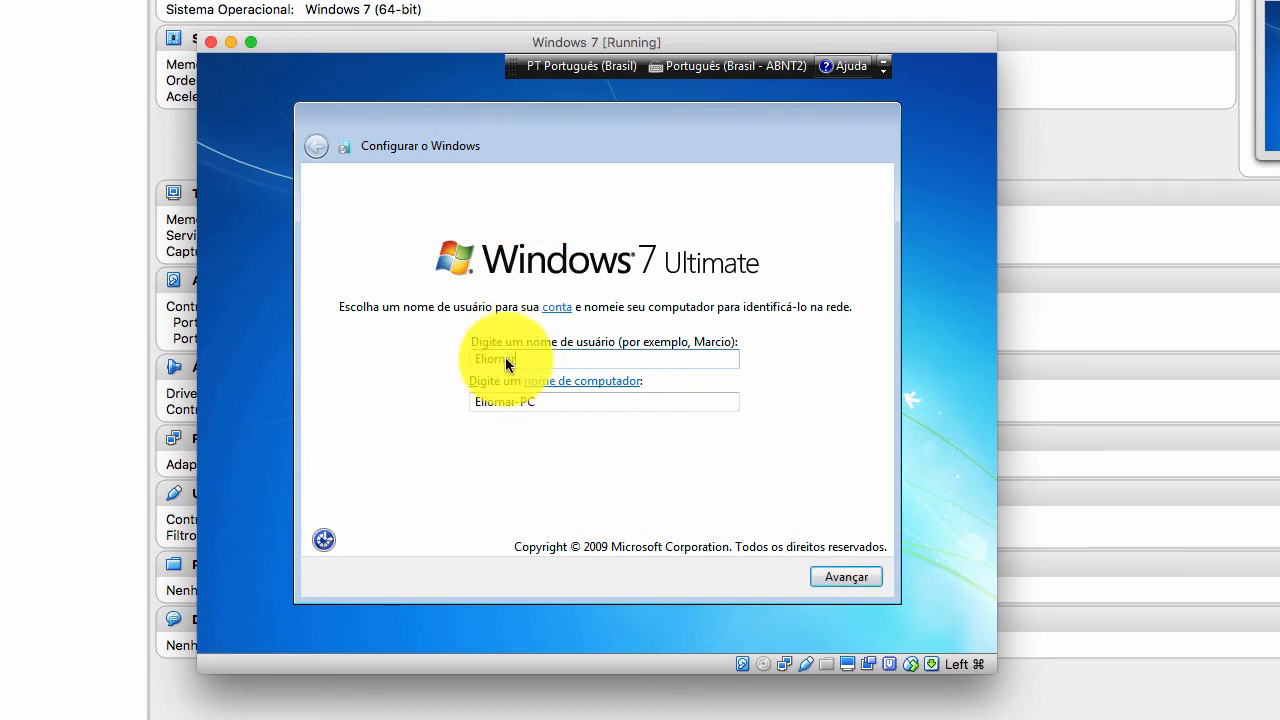
double_click(537, 400)
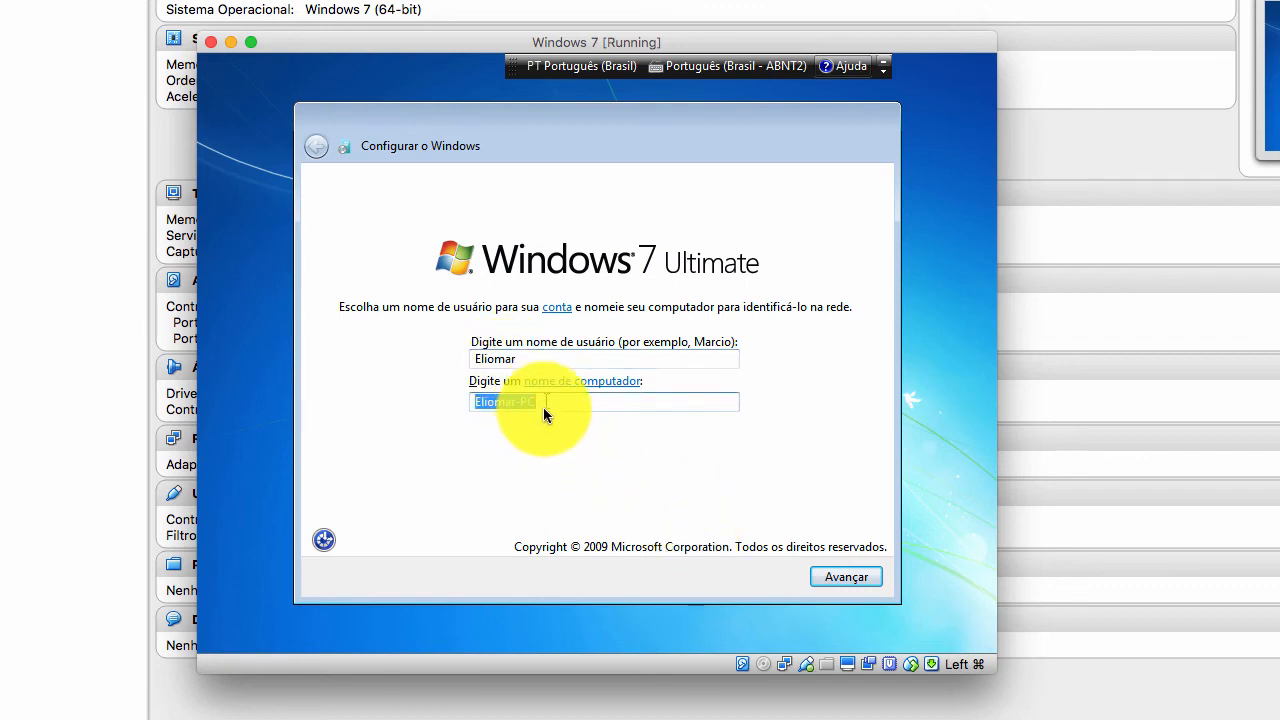
left_click(543, 398)
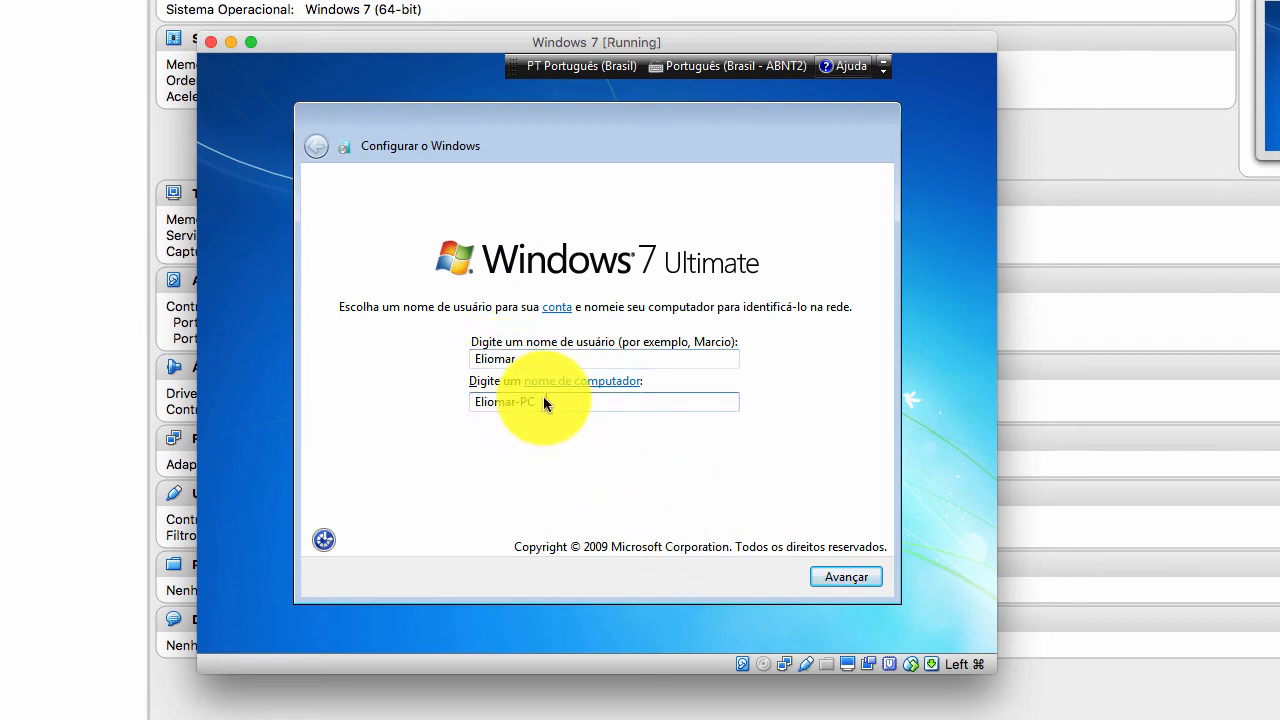
left_click(843, 577)
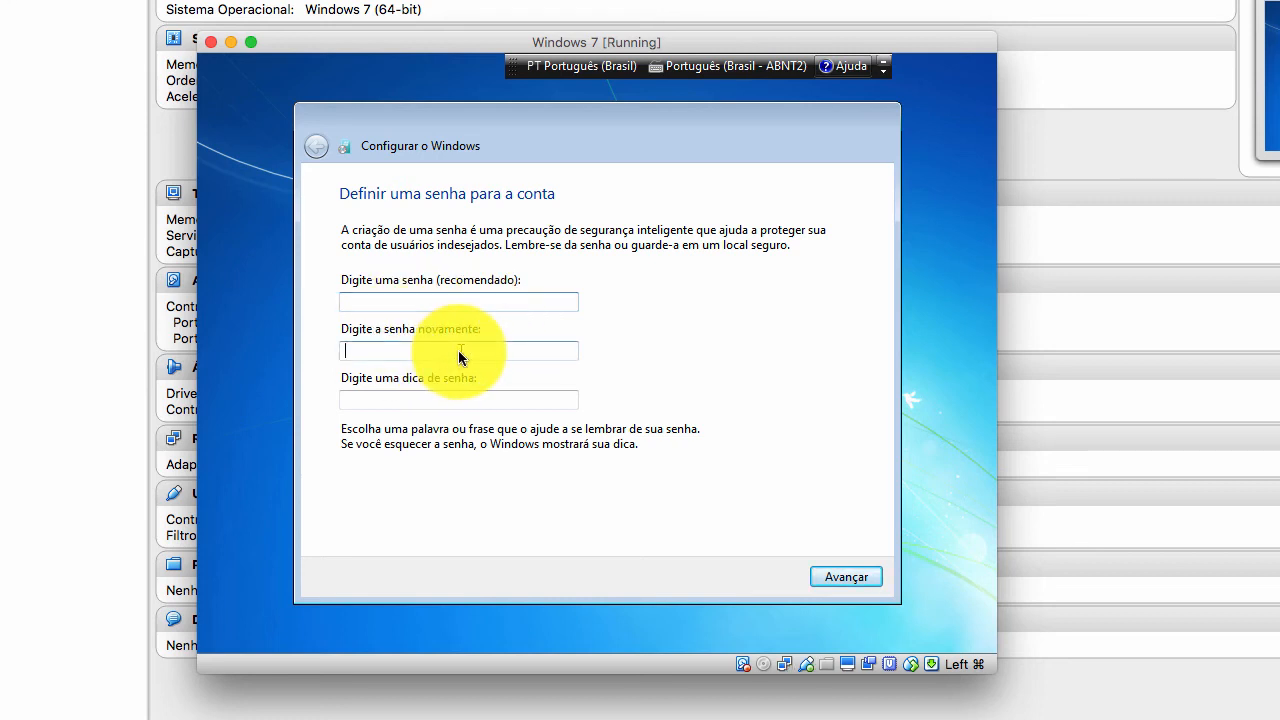
Step: Leave the account password, its confirmation and the password hint blank and continue the Windows setup
left_click(503, 352)
left_click(485, 401)
left_click(488, 352)
left_click(510, 300)
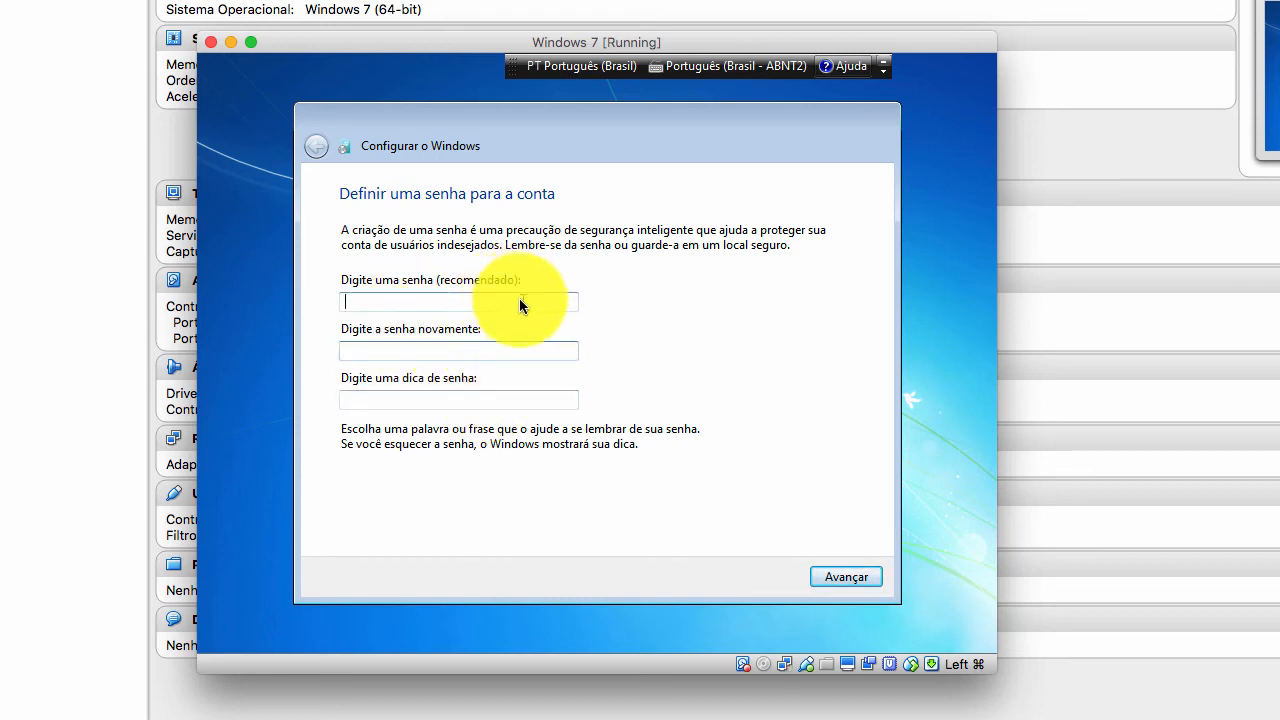
left_click(862, 577)
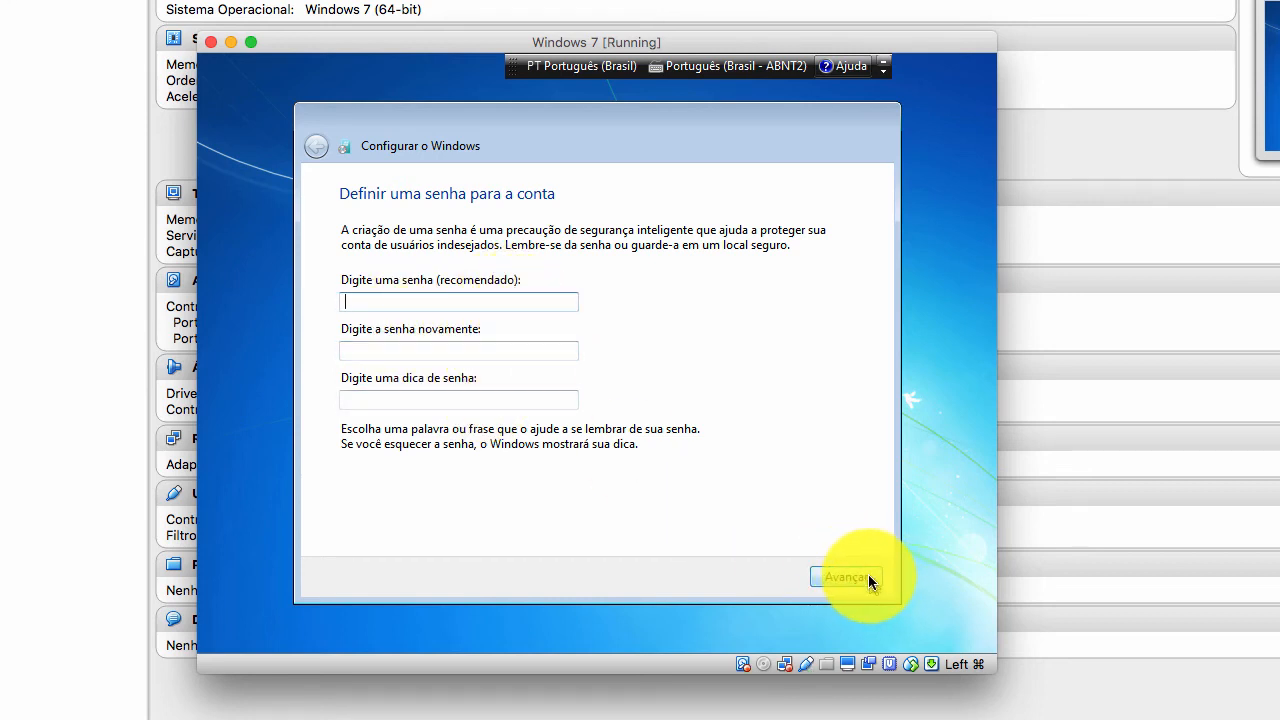
left_click(860, 577)
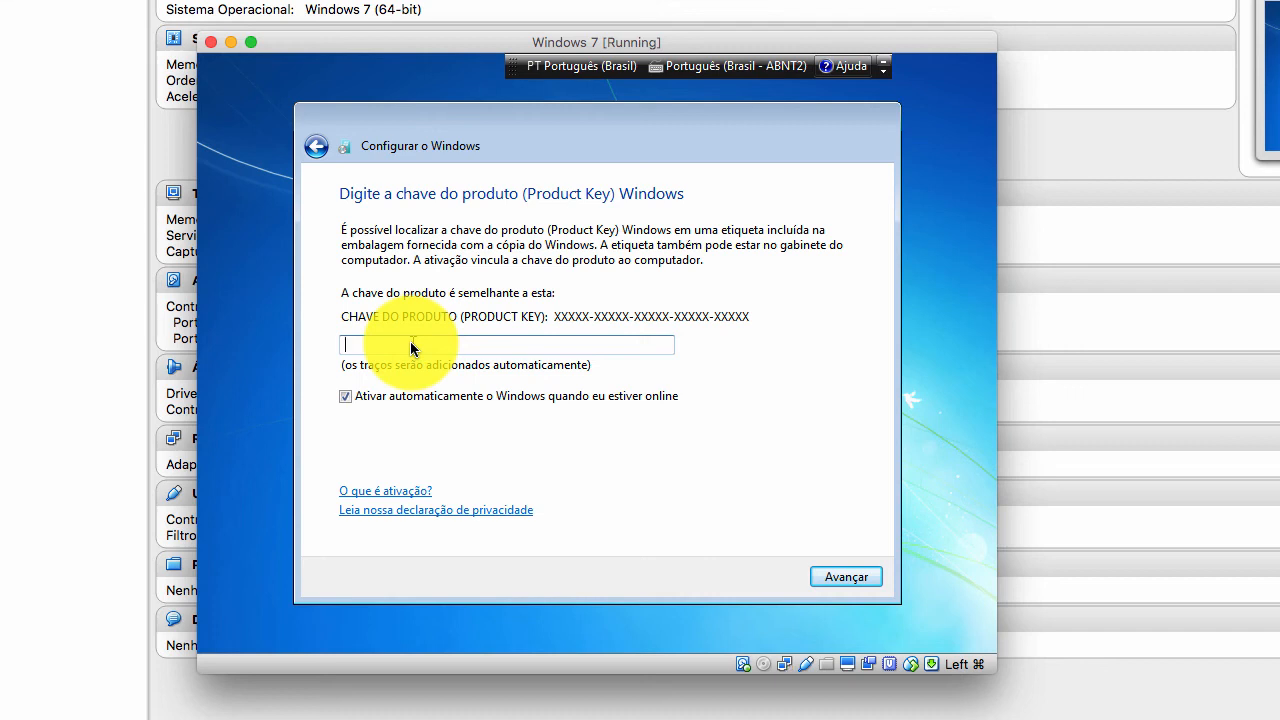
Step: Skip the product key with automatic online activation turned off, and choose Usar configurações recomendadas for Windows protection and updates
left_click(361, 394)
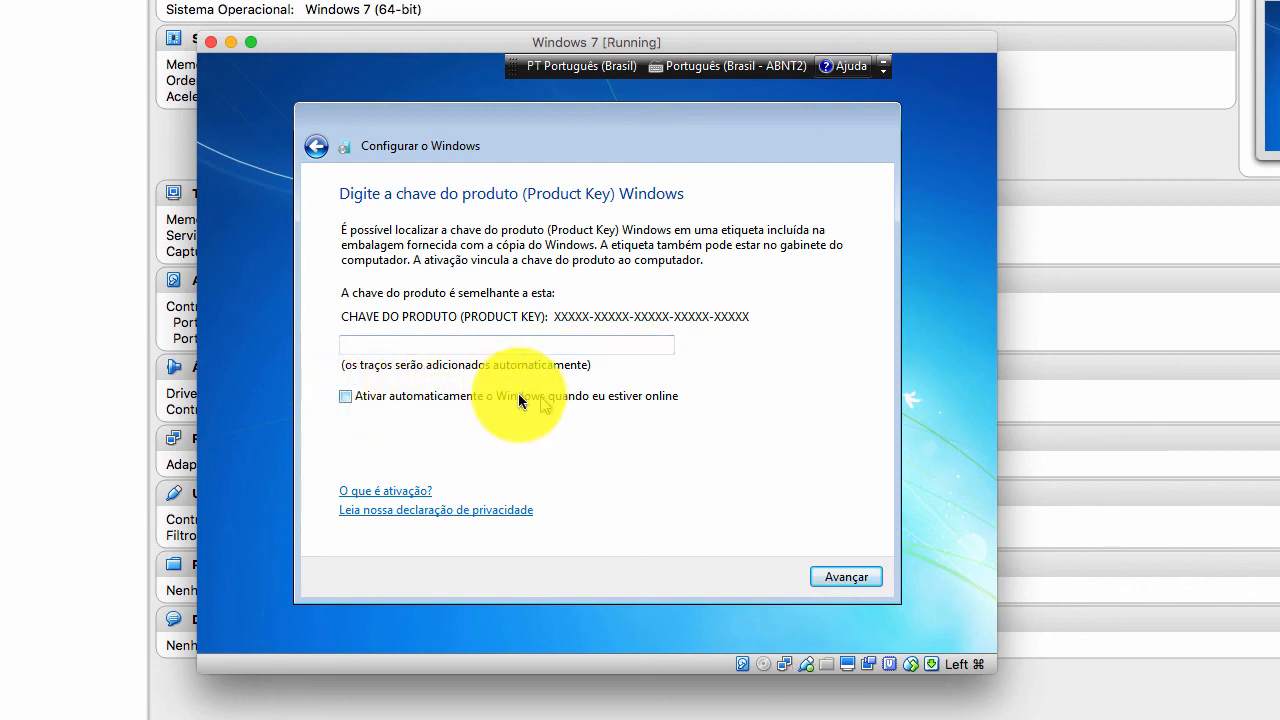
left_click(852, 578)
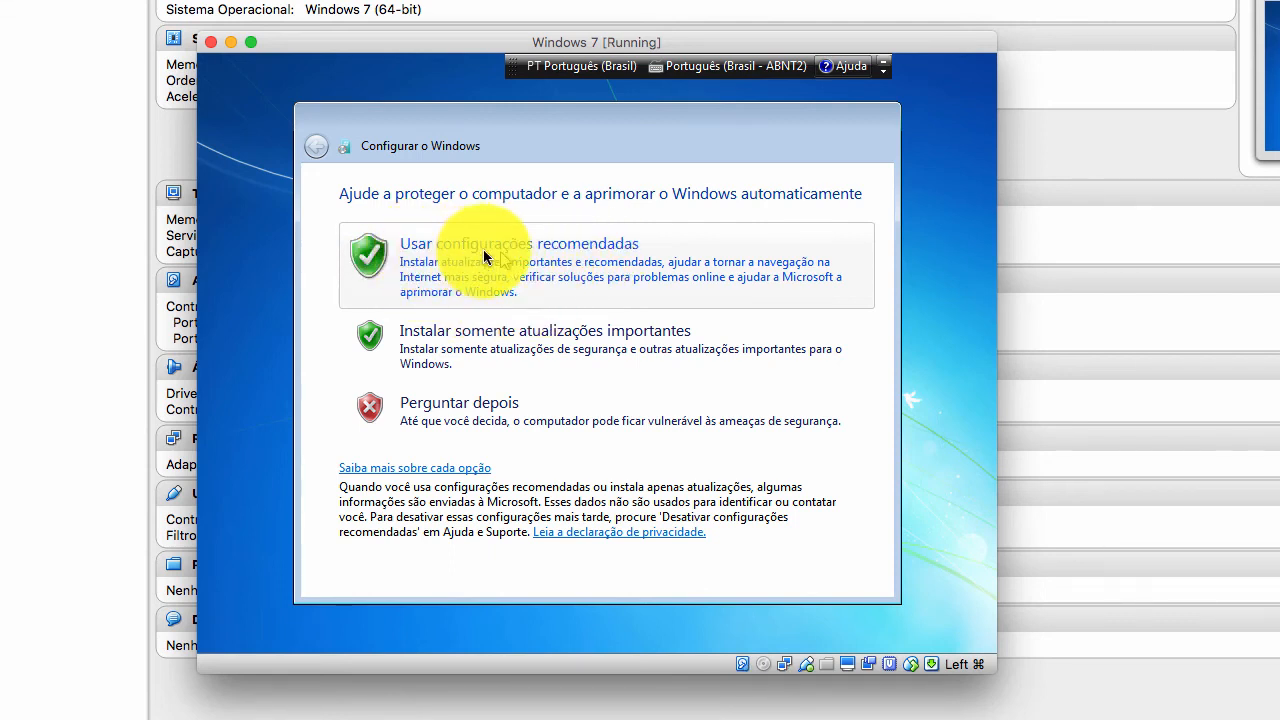
left_click(620, 268)
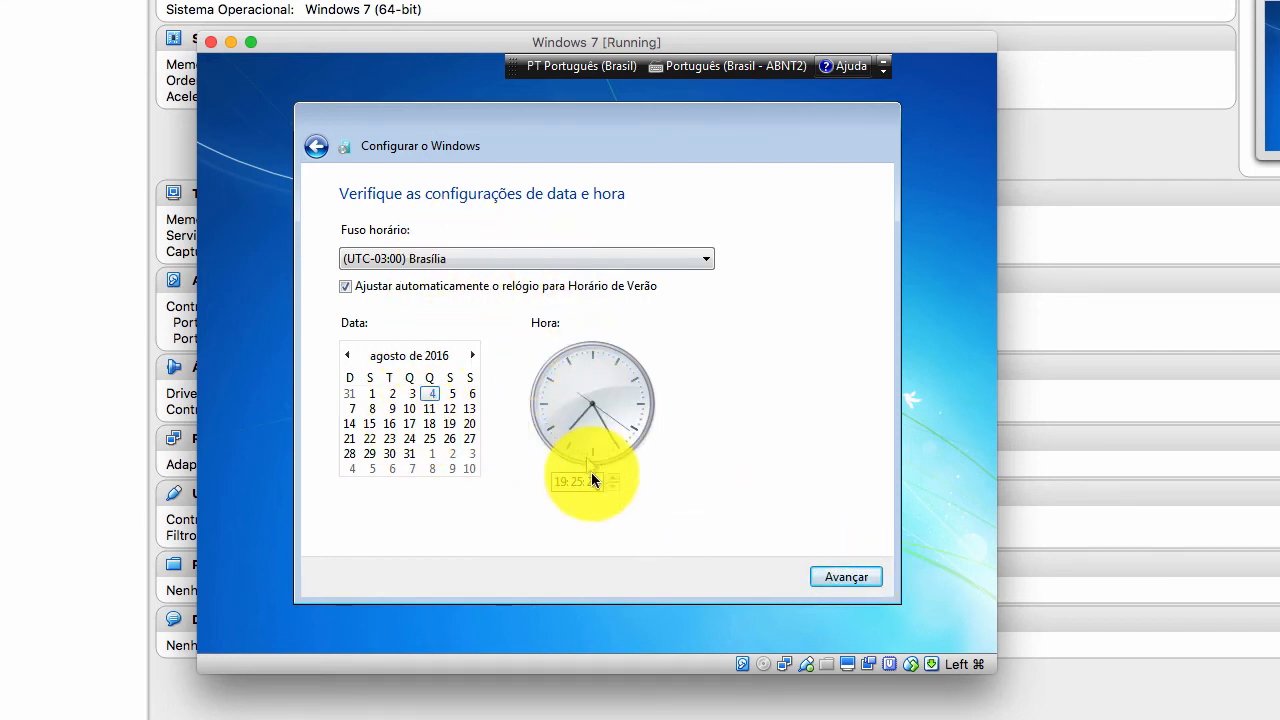
Step: Accept the date and time settings with the (UTC-03:00) Brasília time zone, and set the network location to Rede doméstica
left_click(852, 578)
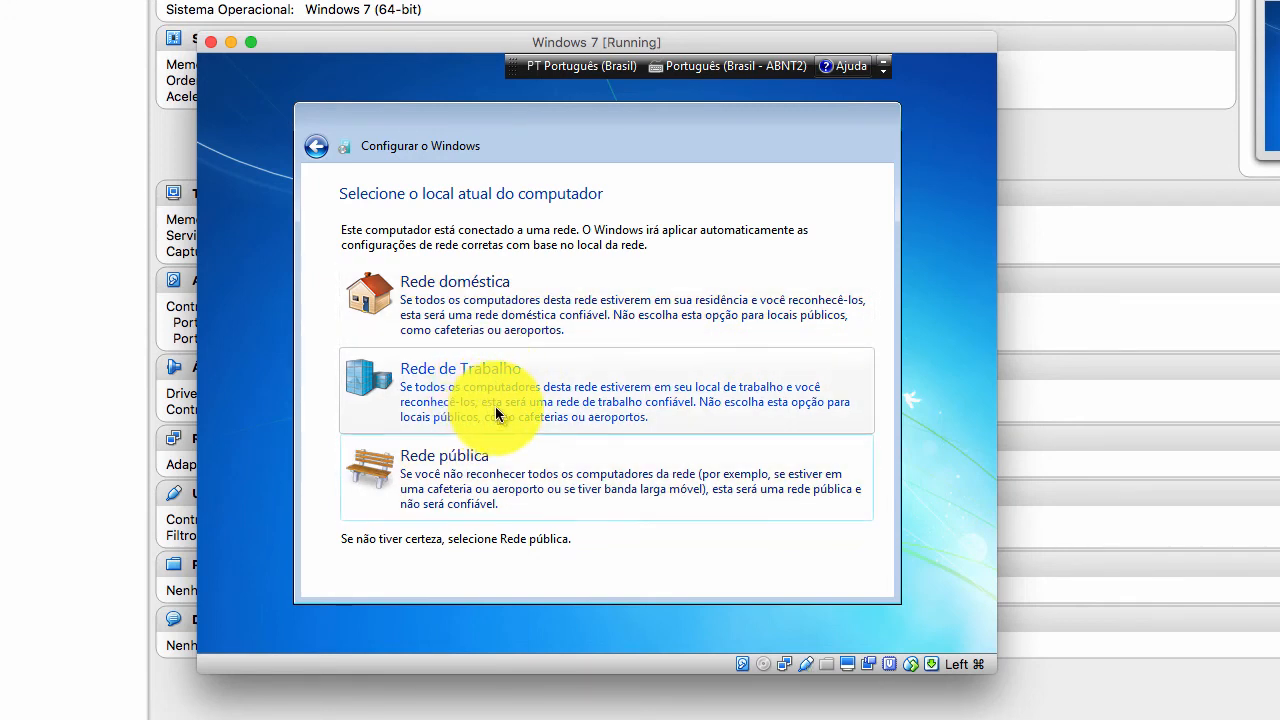
left_click(553, 302)
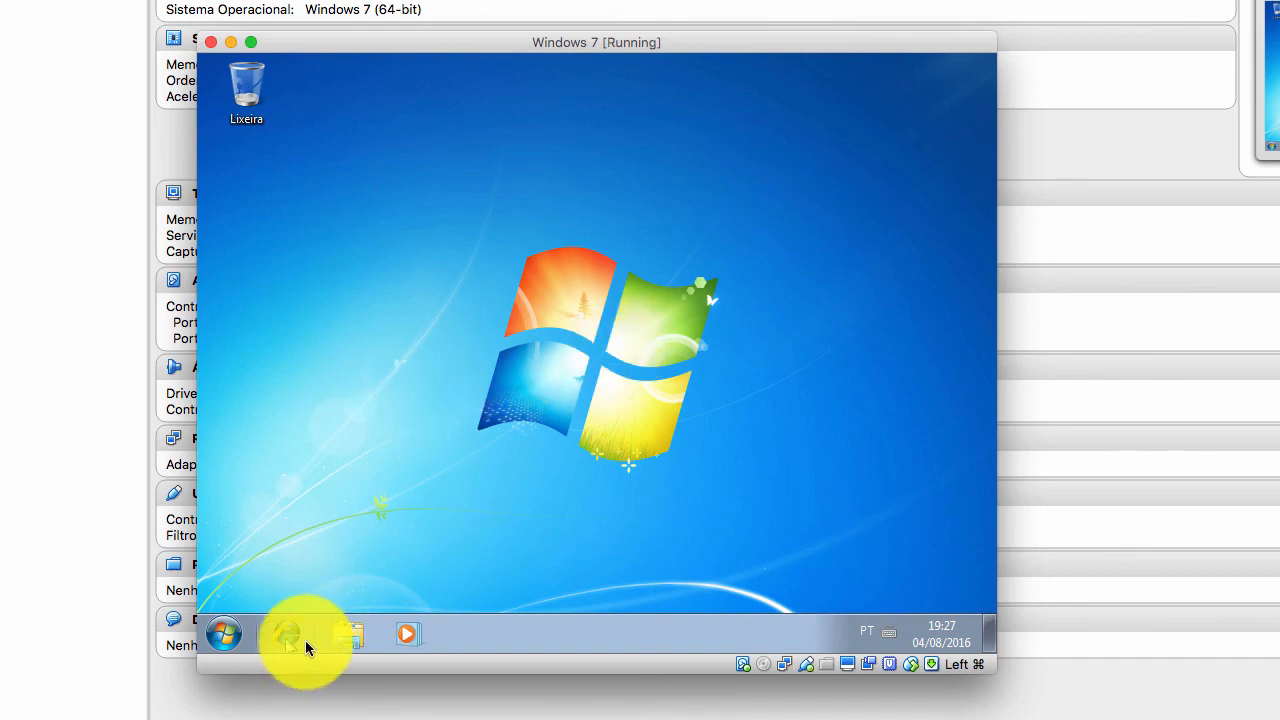
Step: Display the list of all programs included in the new Windows 7 installation
left_click(224, 634)
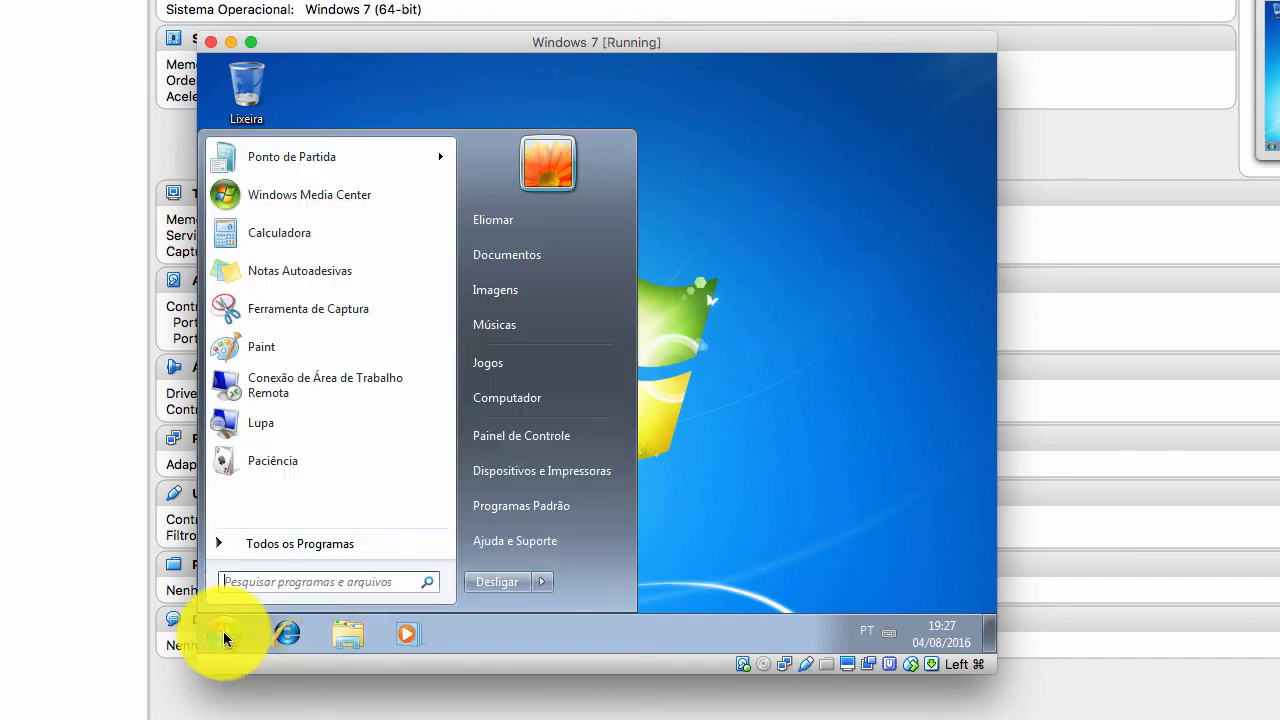
left_click(345, 543)
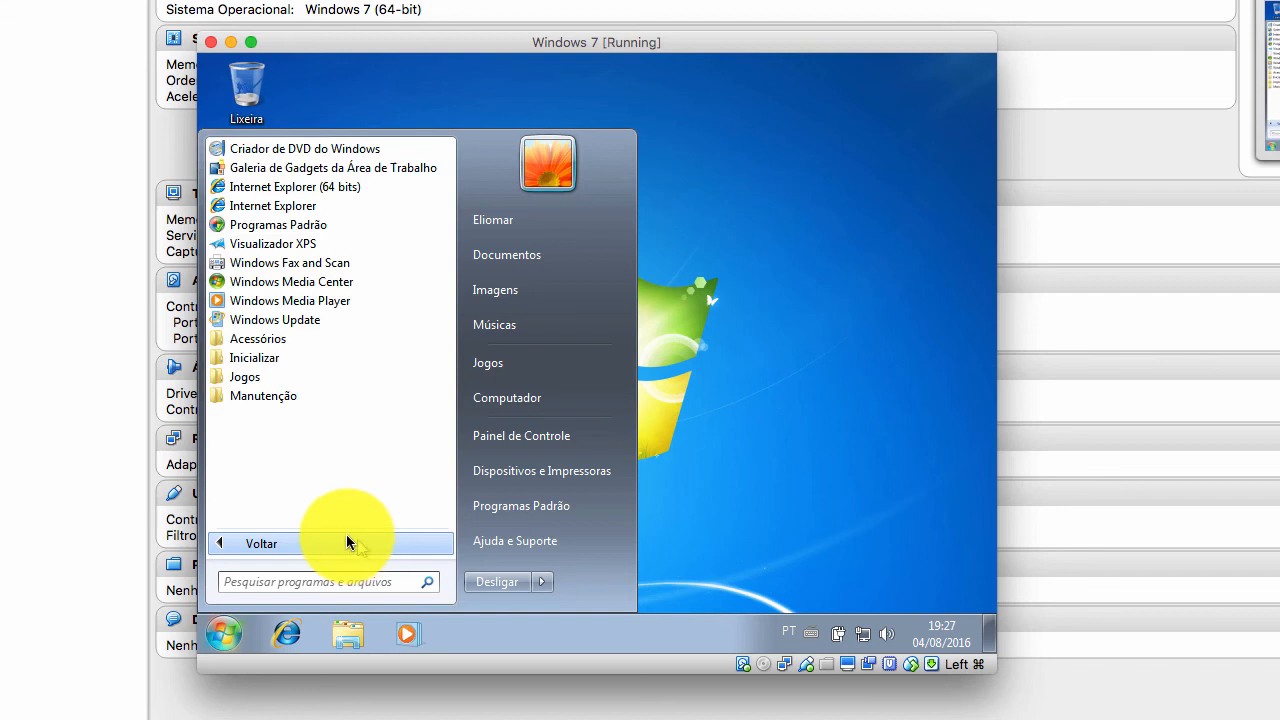
Step: Open Computador and browse the Documentos, Imagens and Músicas libraries before returning to the drive overview
left_click(524, 397)
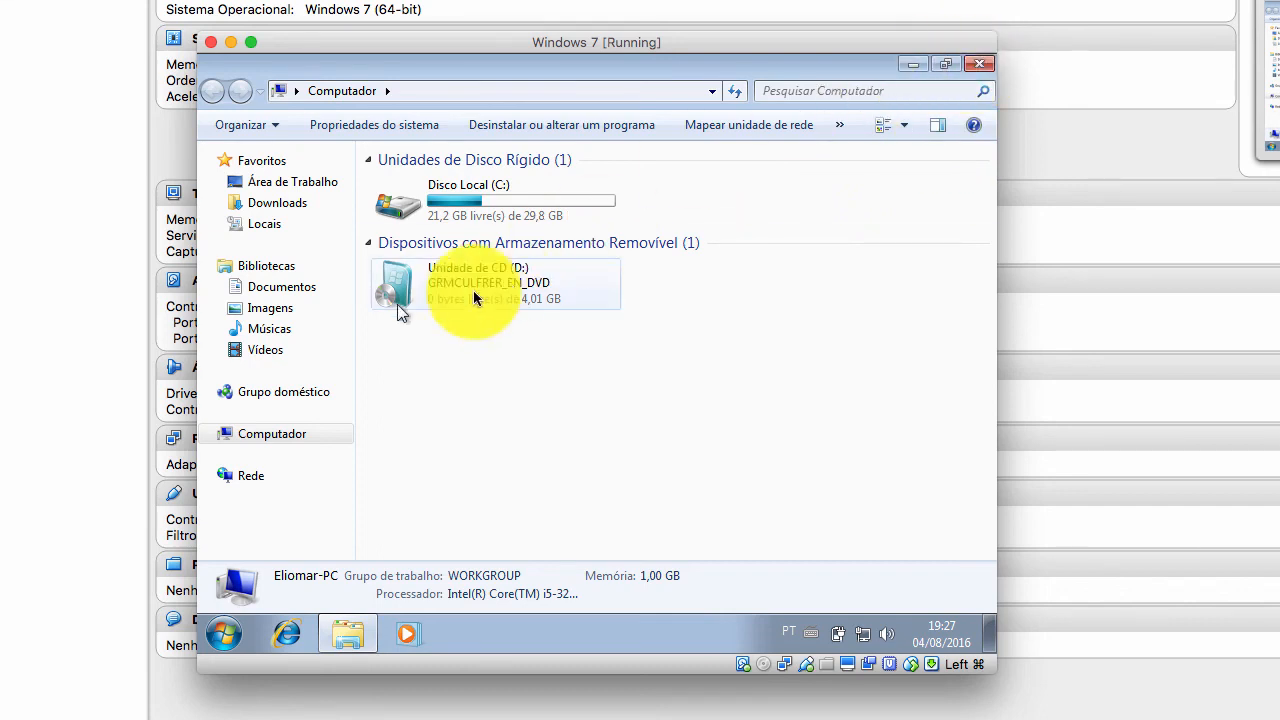
left_click(298, 288)
left_click(272, 309)
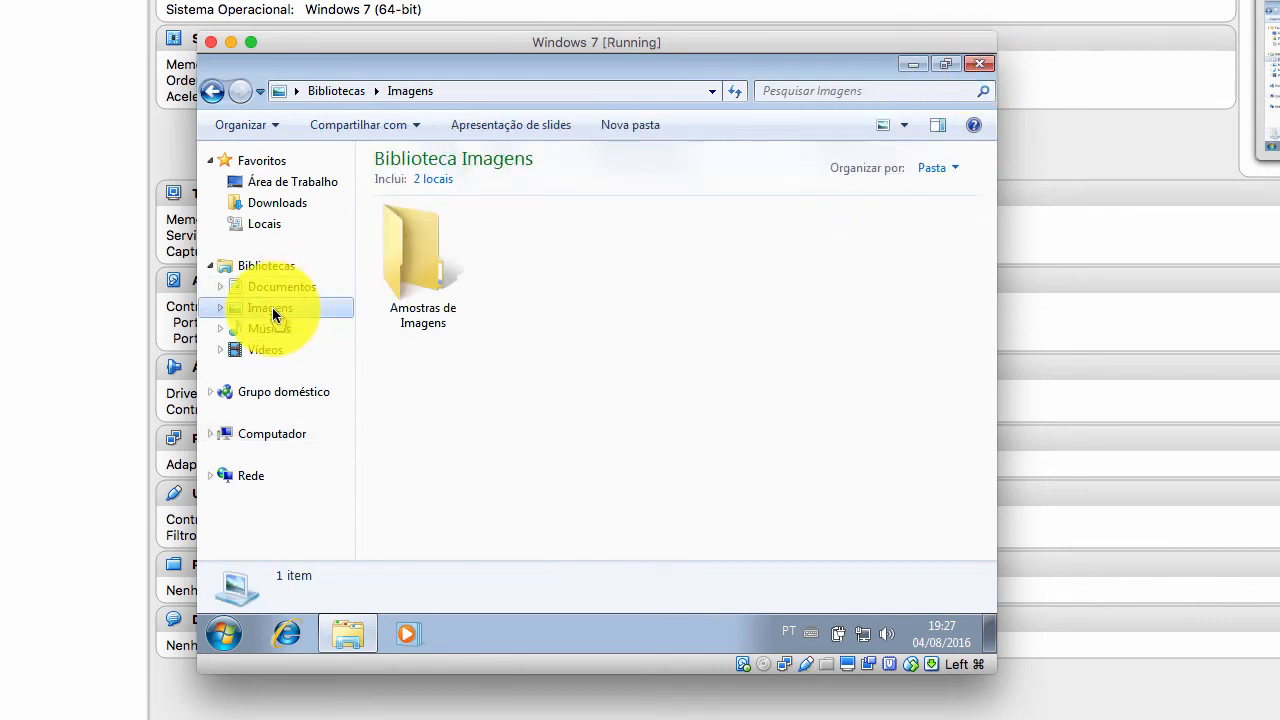
left_click(274, 341)
left_click(278, 330)
left_click(282, 433)
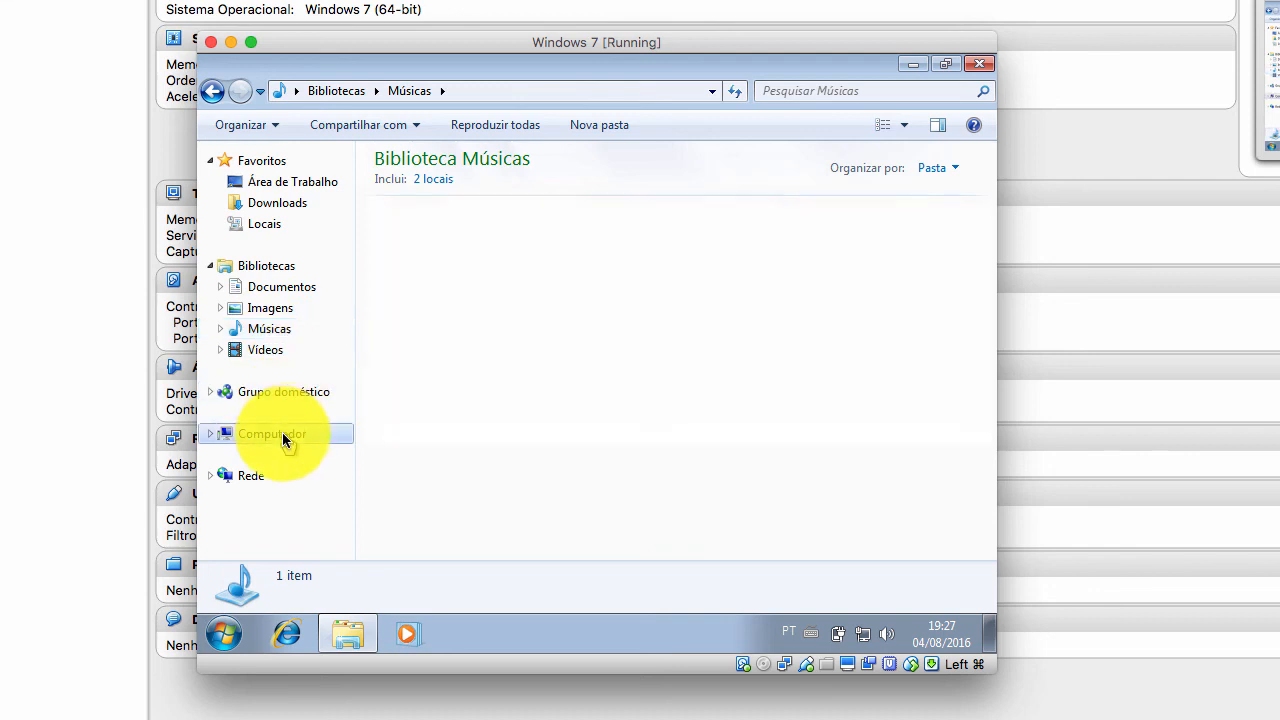
Step: Inspect the Disco Local (C:) drive and open its Usuários folder
left_click(470, 218)
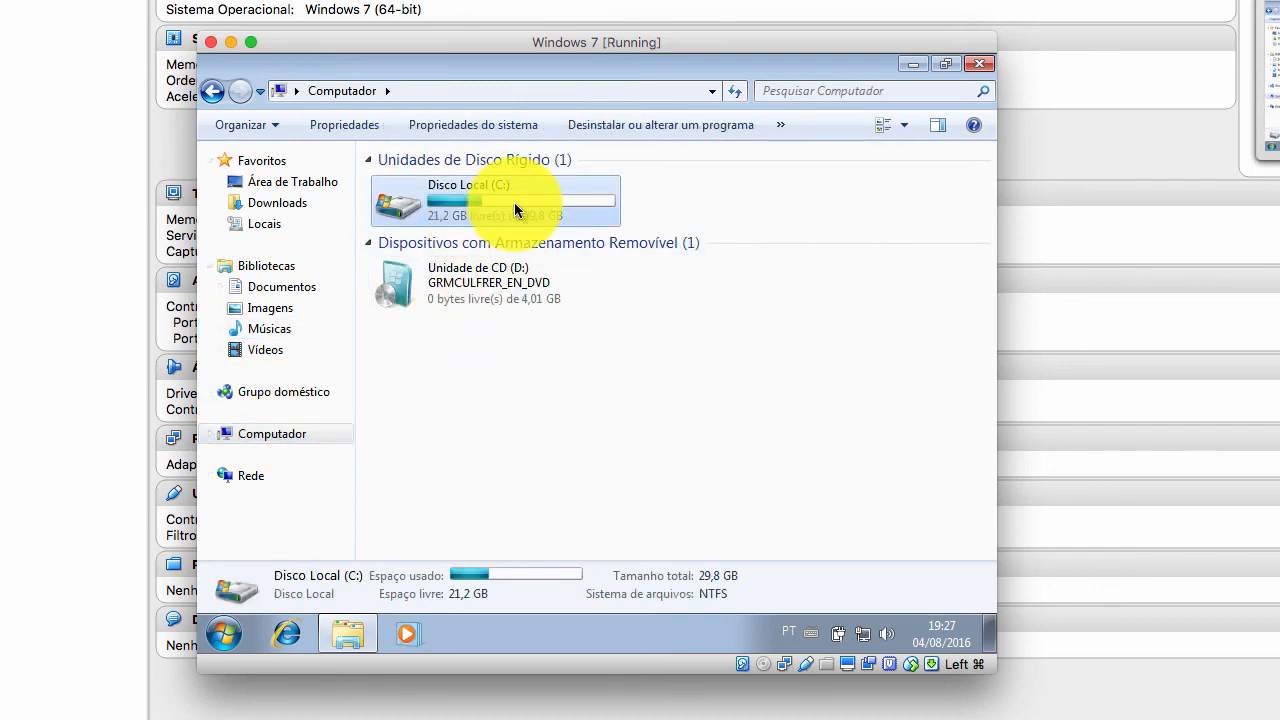
left_click(490, 272)
left_click(502, 202)
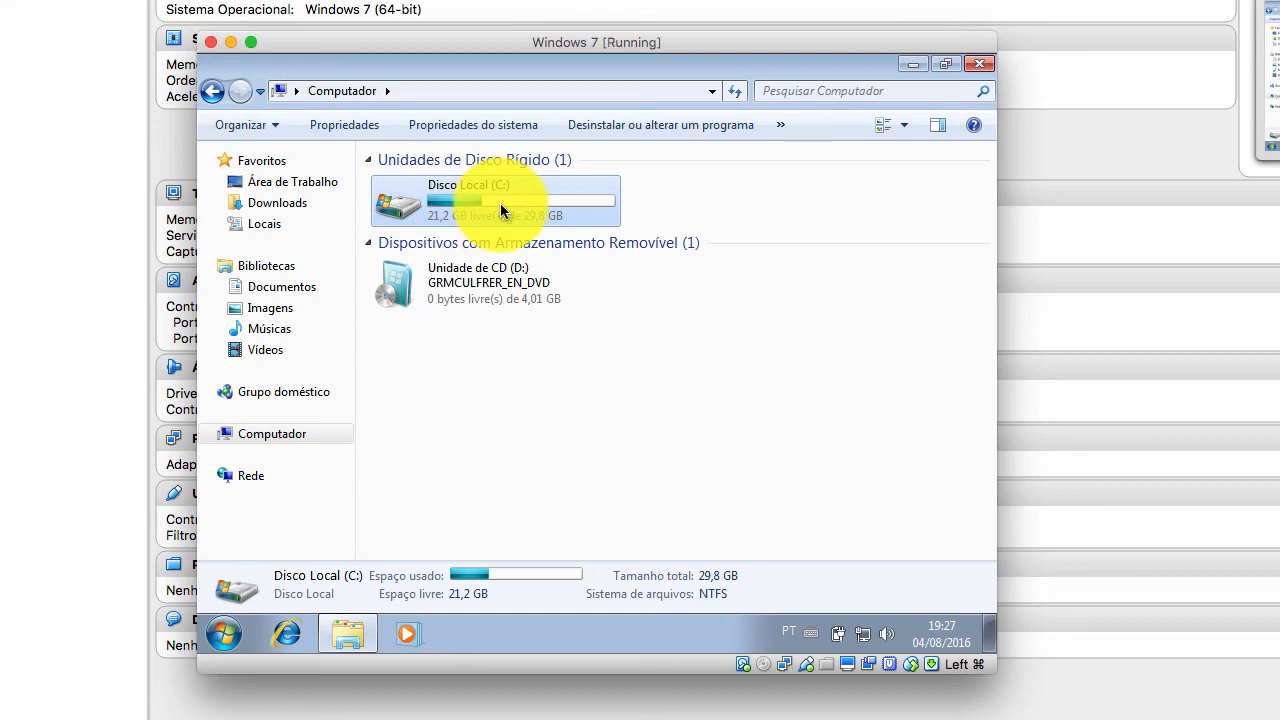
double_click(500, 203)
left_click(473, 188)
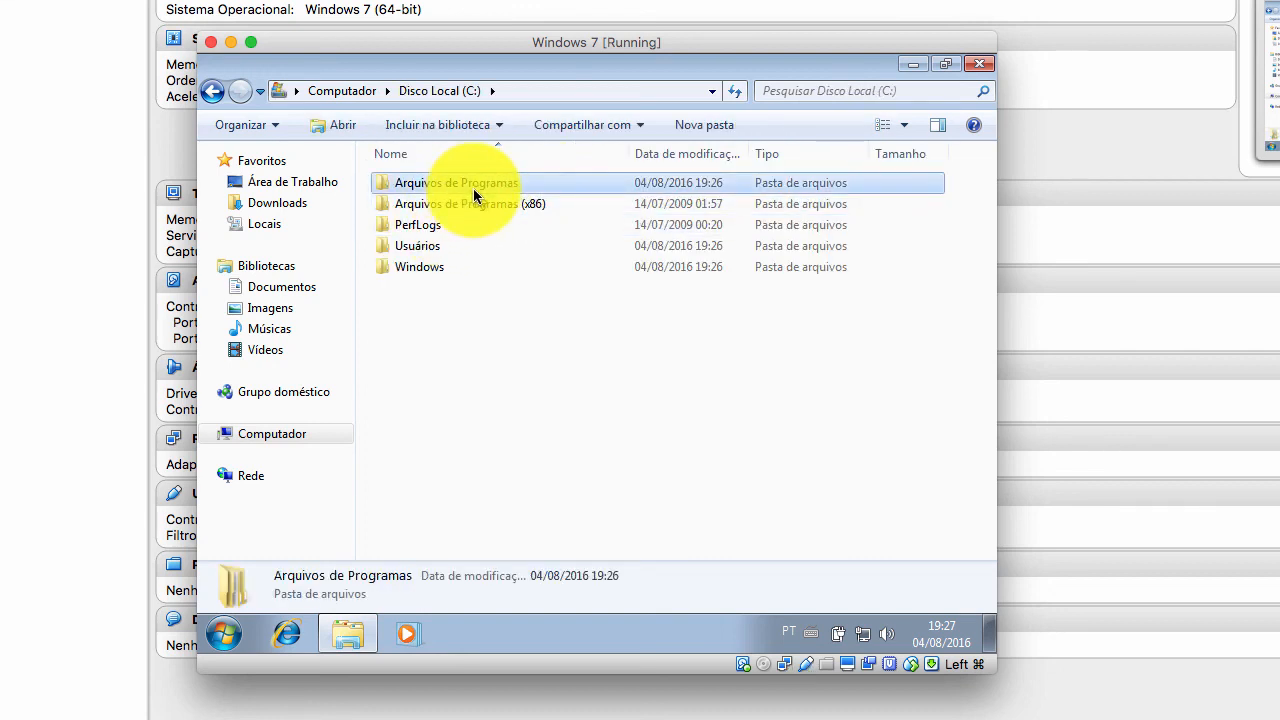
left_click(449, 247)
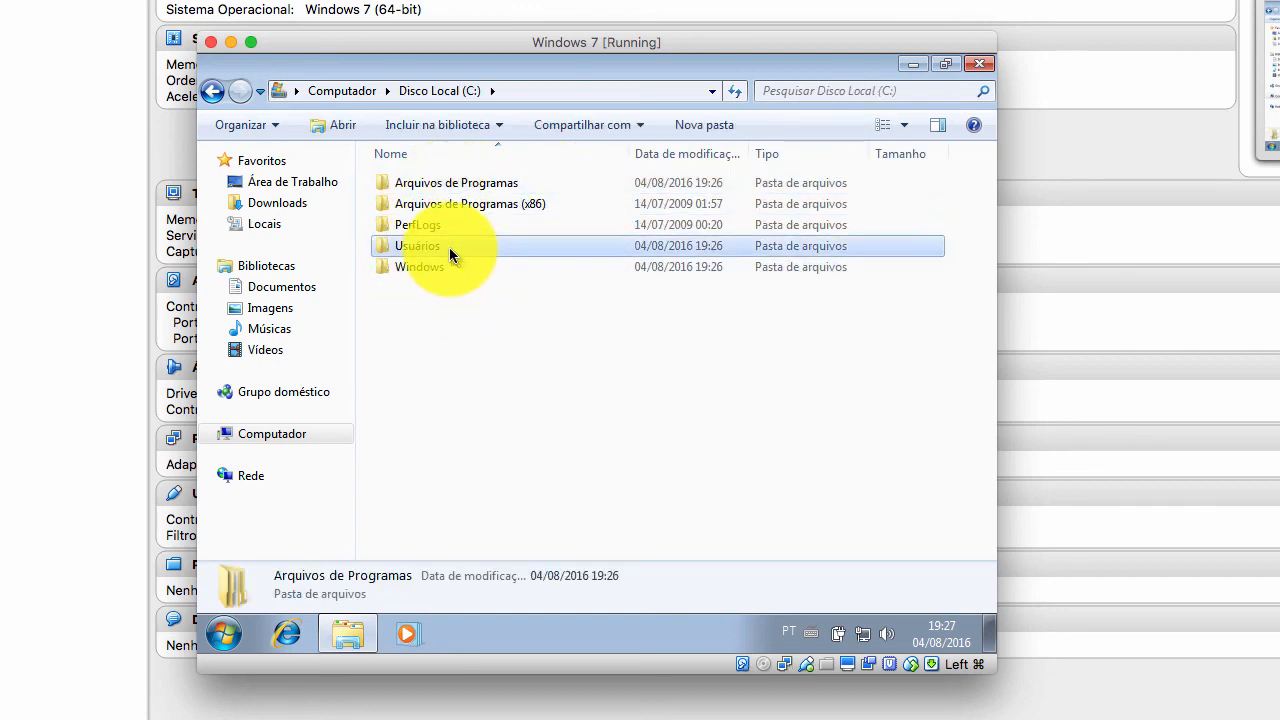
double_click(449, 247)
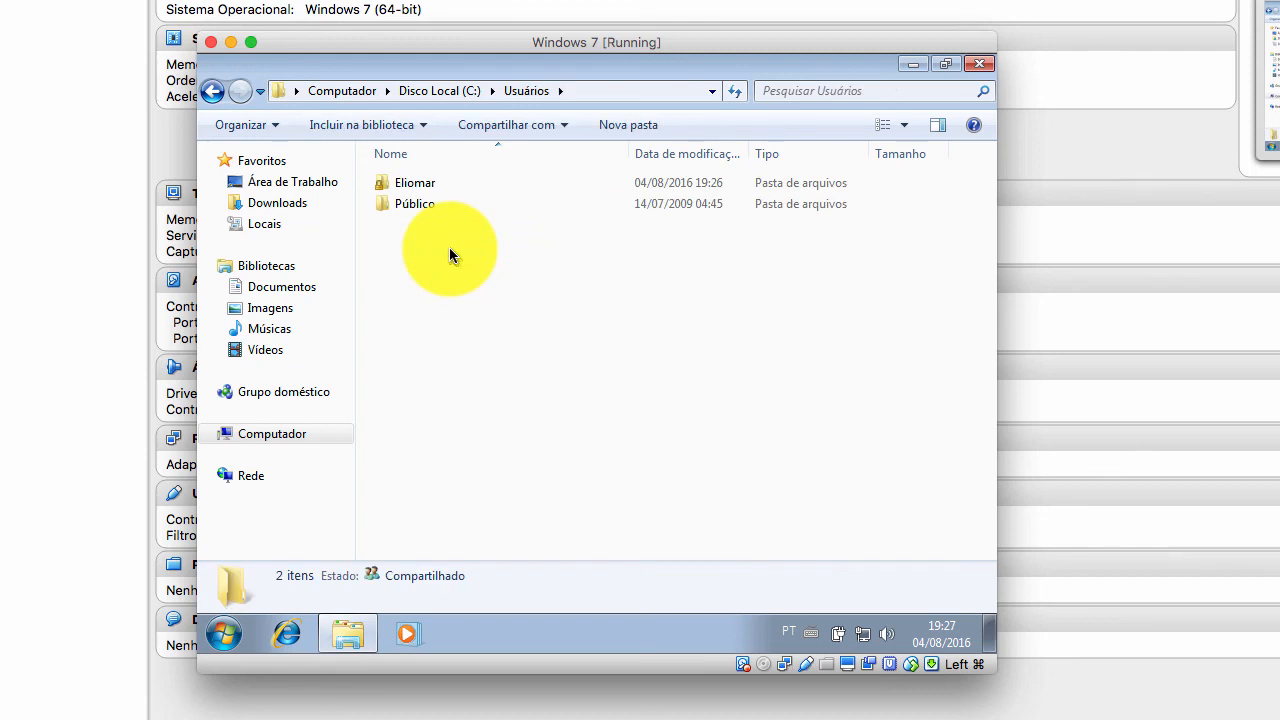
Step: Examine the personal folders in the user's profile, including Área de Trabalho, and return to the Usuários folder
double_click(437, 184)
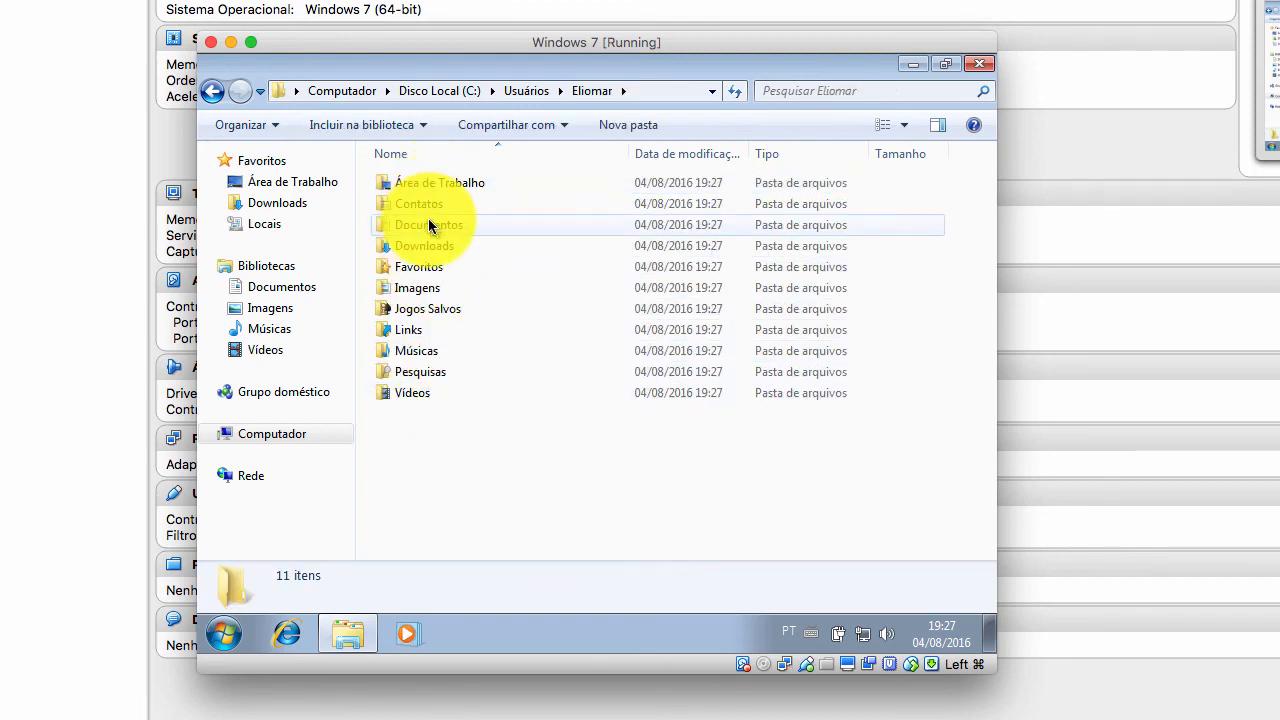
left_click(428, 225)
left_click_drag(424, 455, 436, 190)
left_click(451, 416)
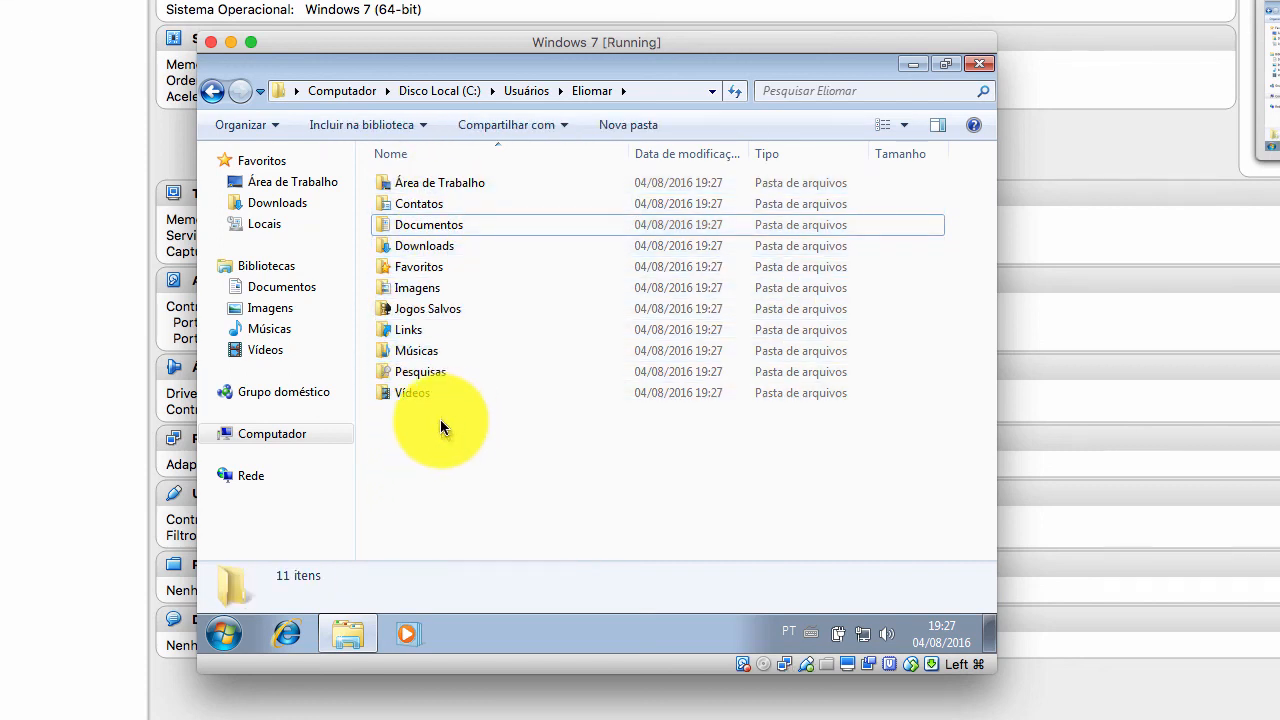
left_click_drag(440, 427, 444, 181)
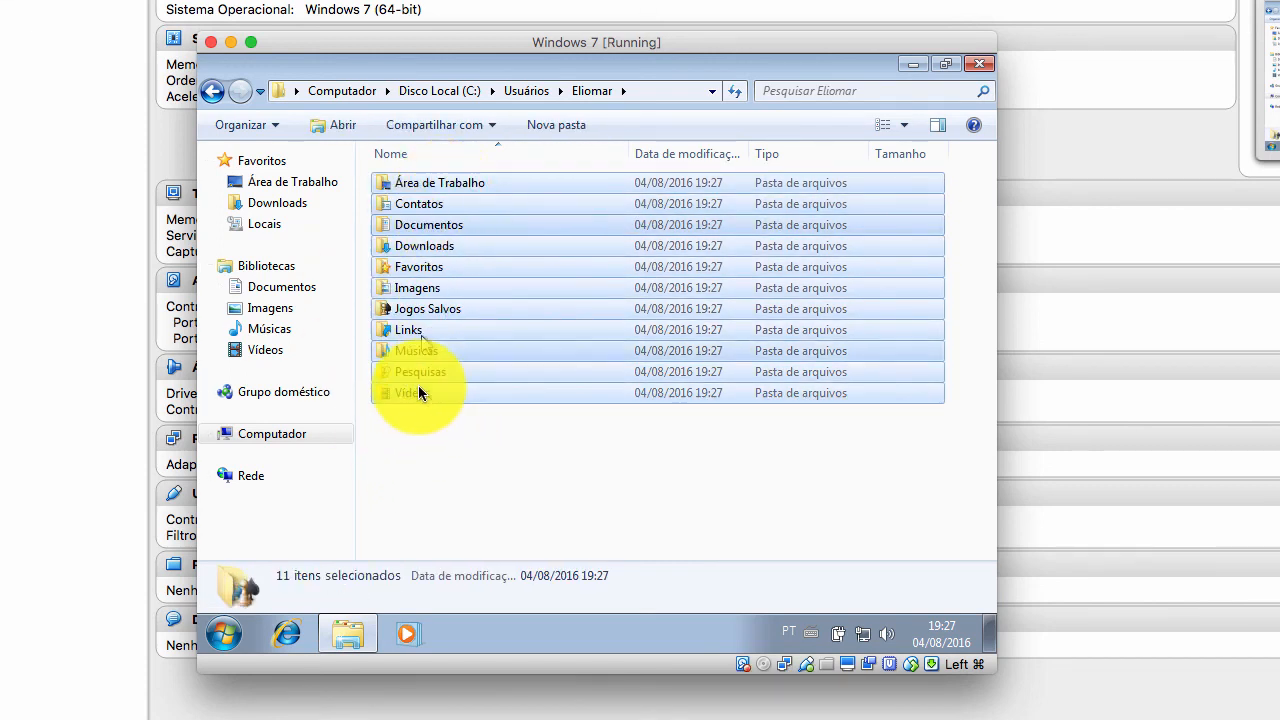
double_click(419, 182)
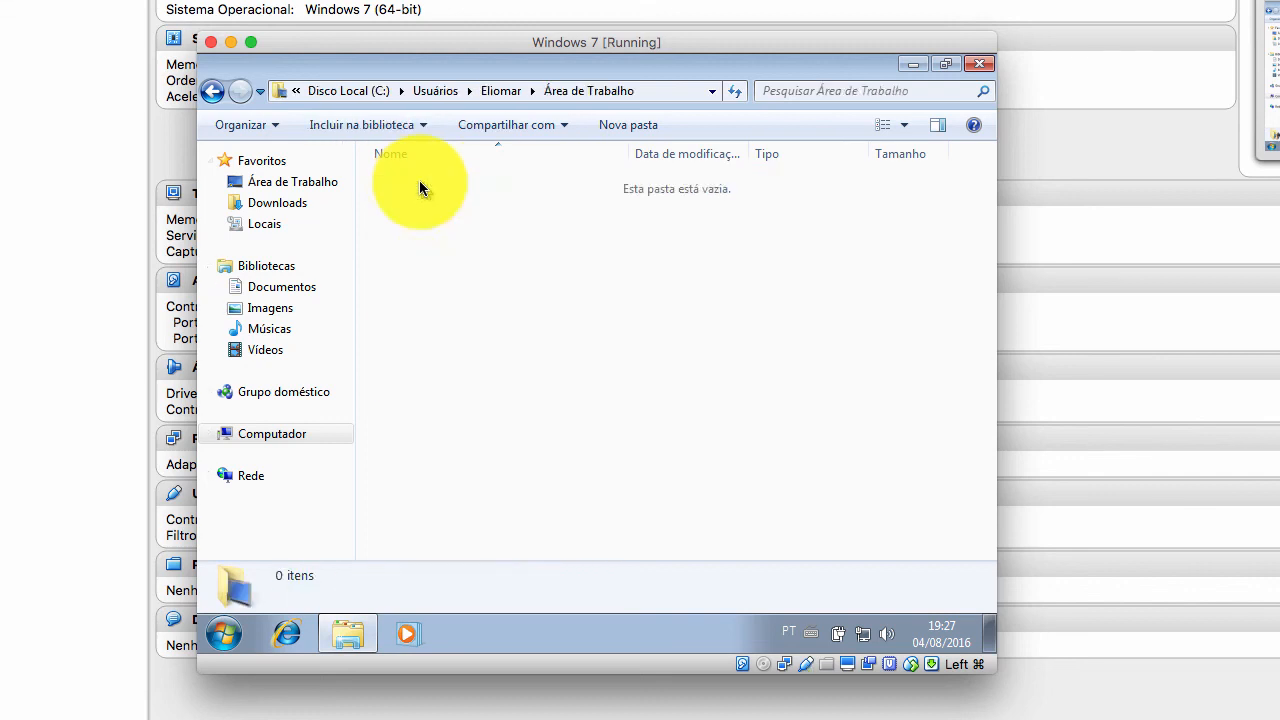
left_click(205, 92)
left_click(205, 92)
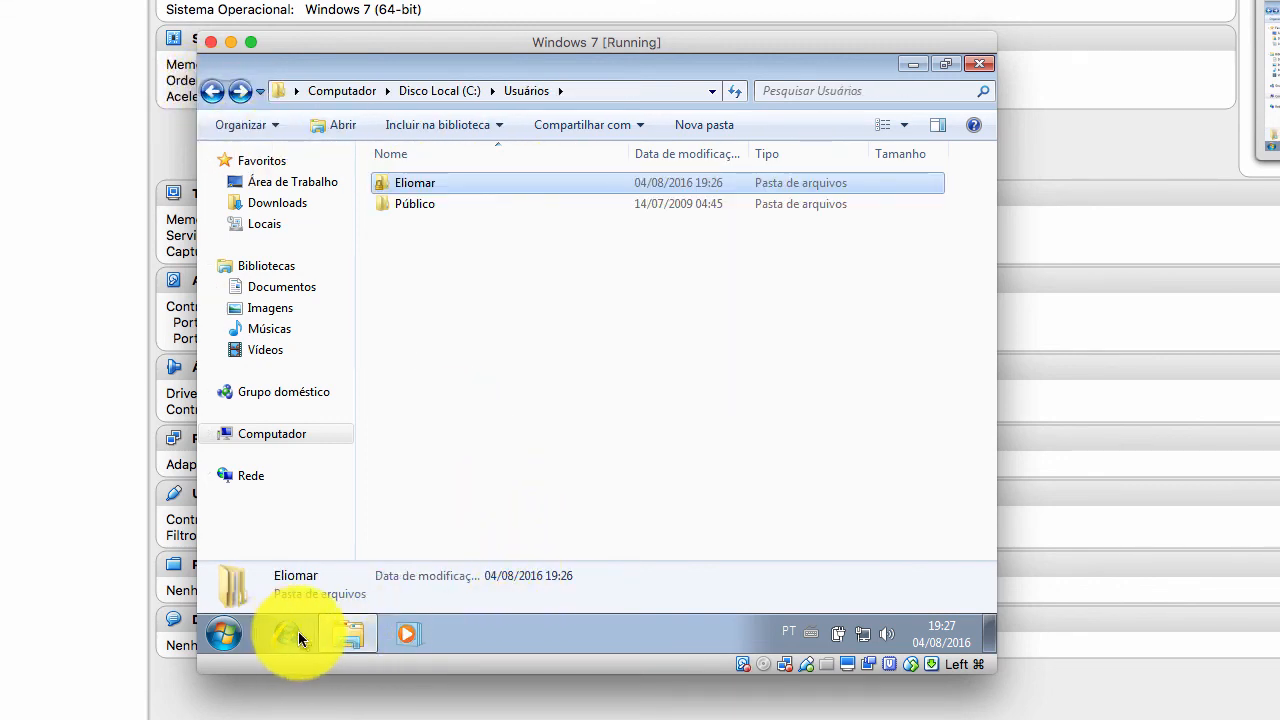
Step: Check the network connection status and the available keyboard layouts, and close the Usuários folder window
left_click(859, 634)
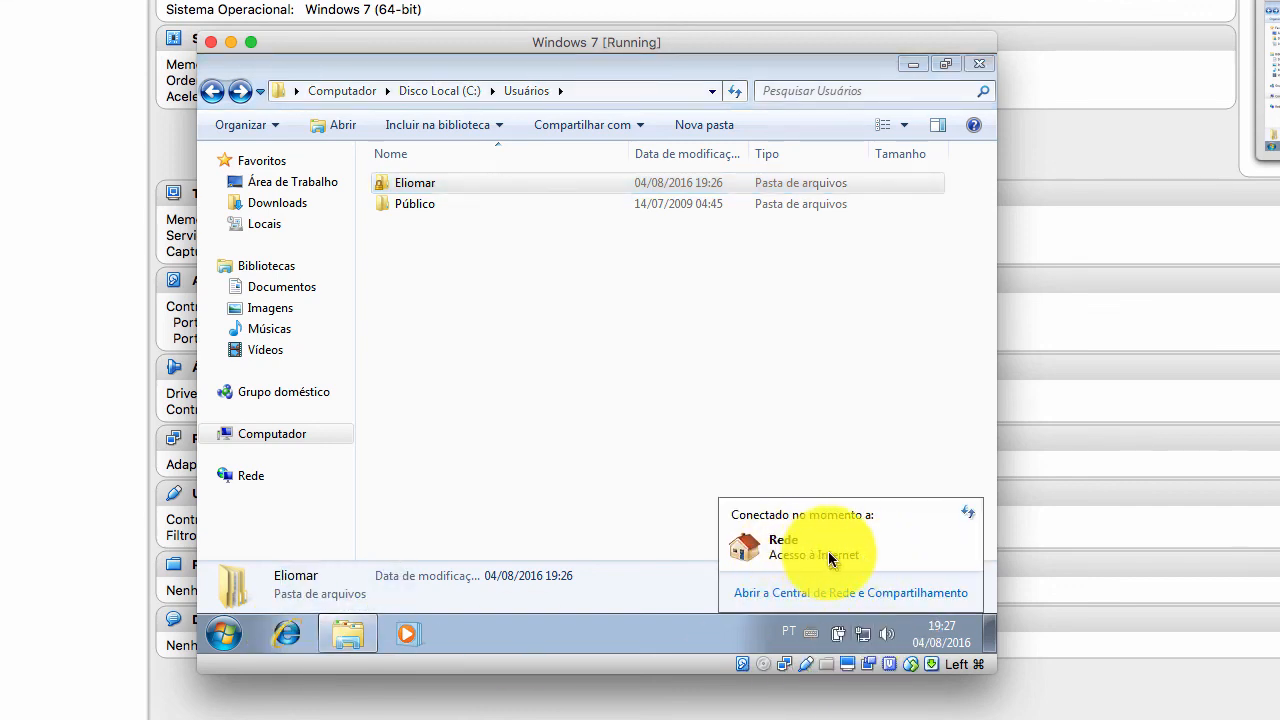
left_click(860, 634)
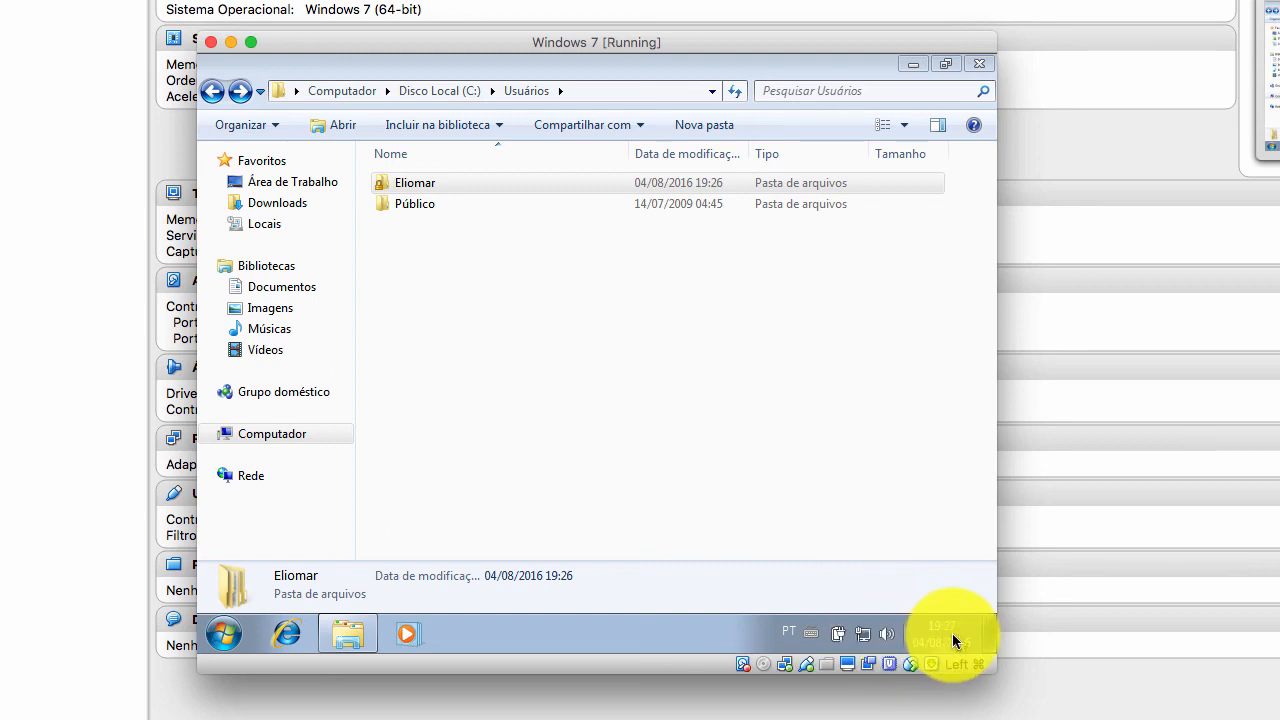
left_click(812, 634)
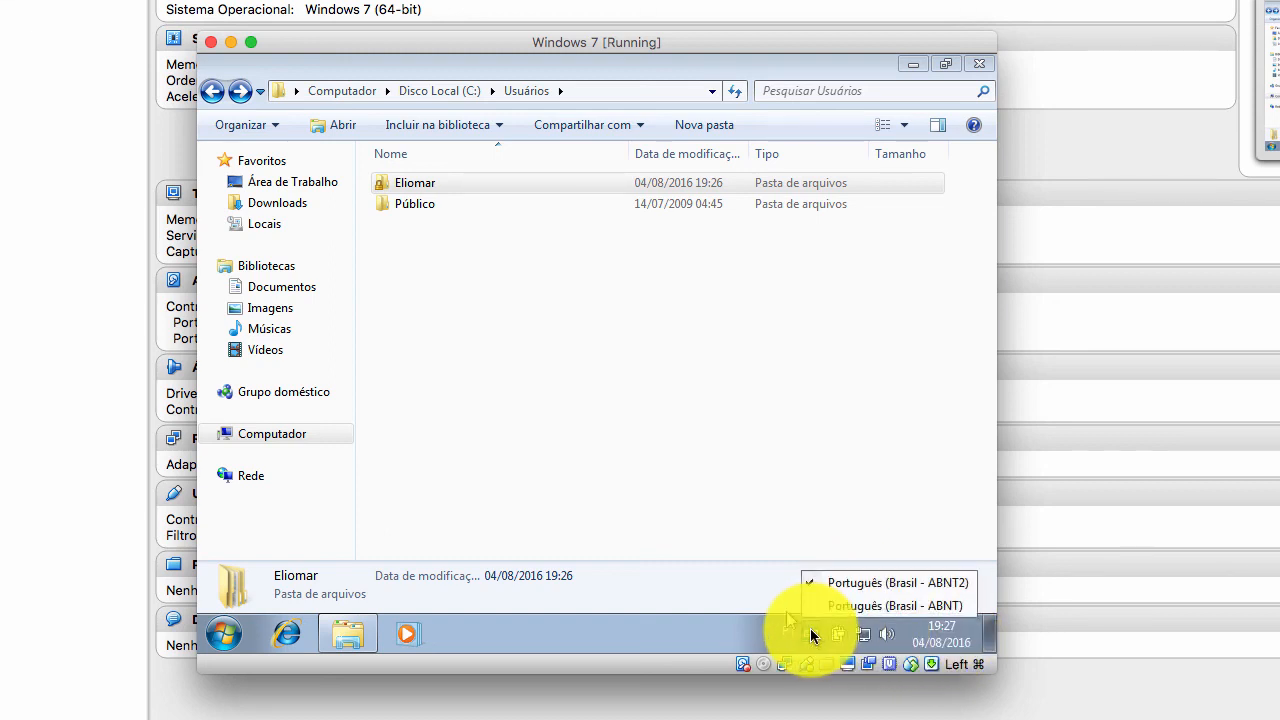
left_click(973, 65)
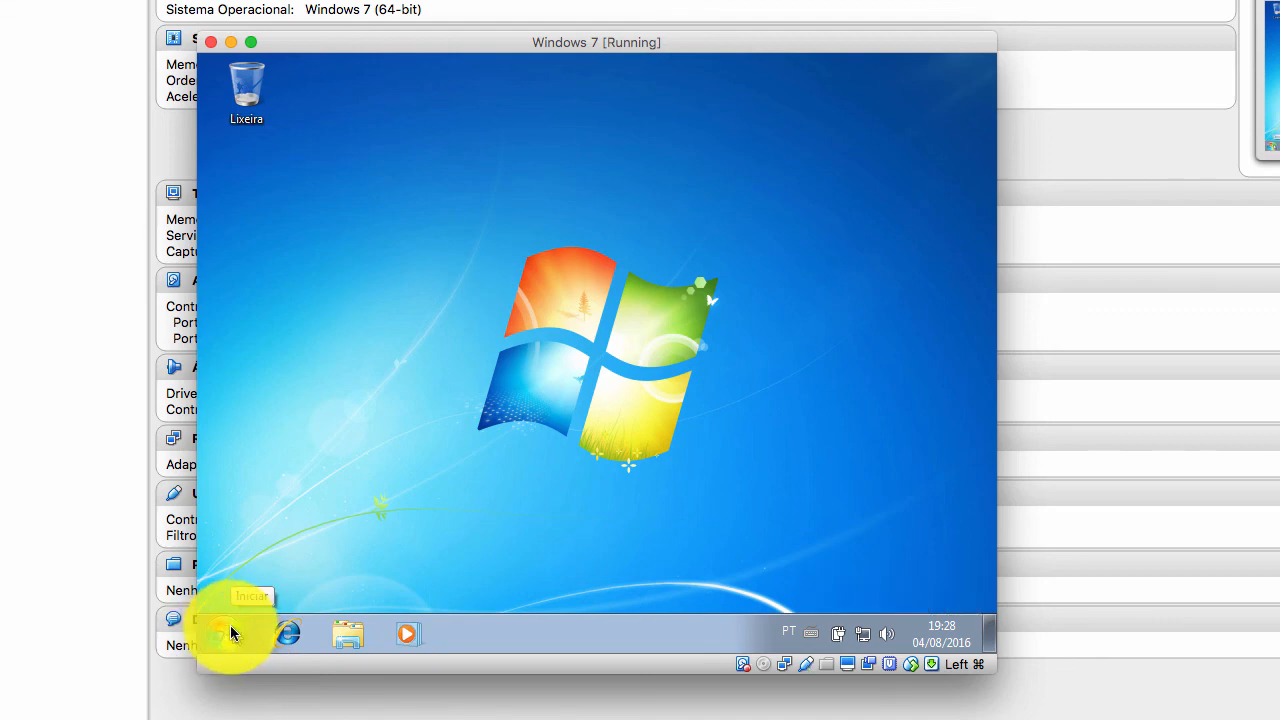
Step: View the installed programs list through Painel de Controle's Desinstalar um programa, and close the window
left_click(232, 633)
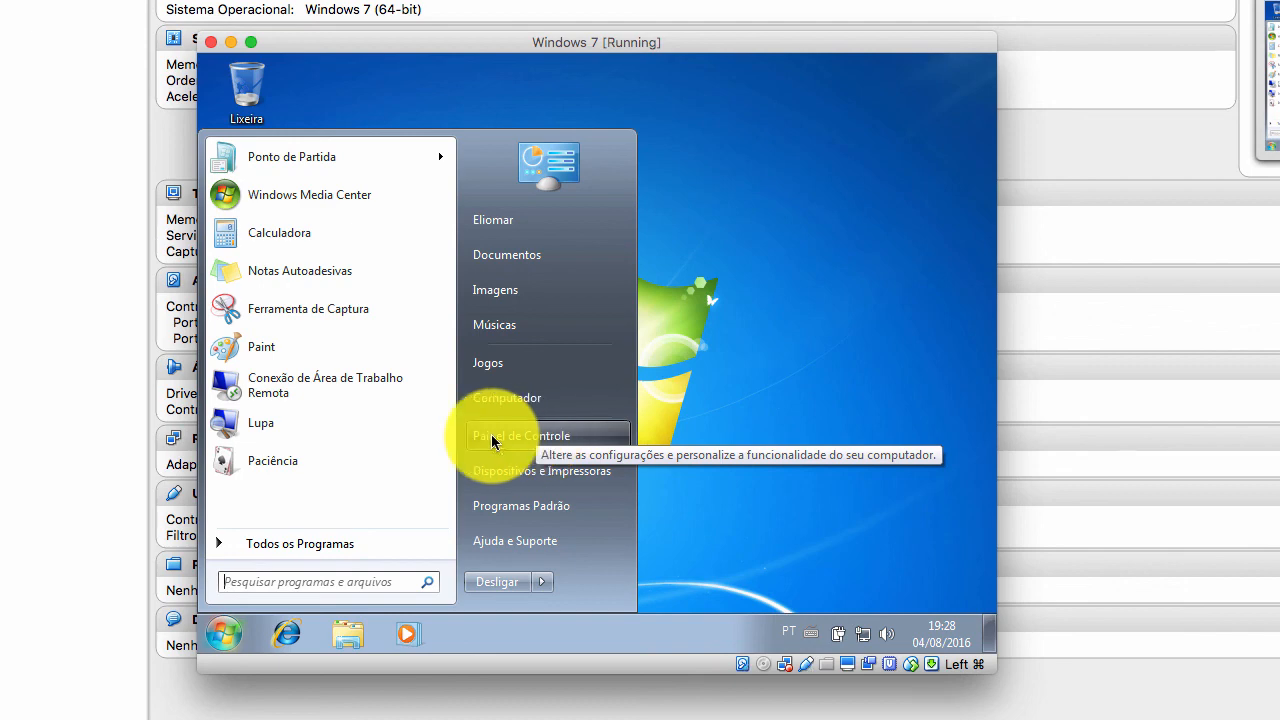
left_click(520, 440)
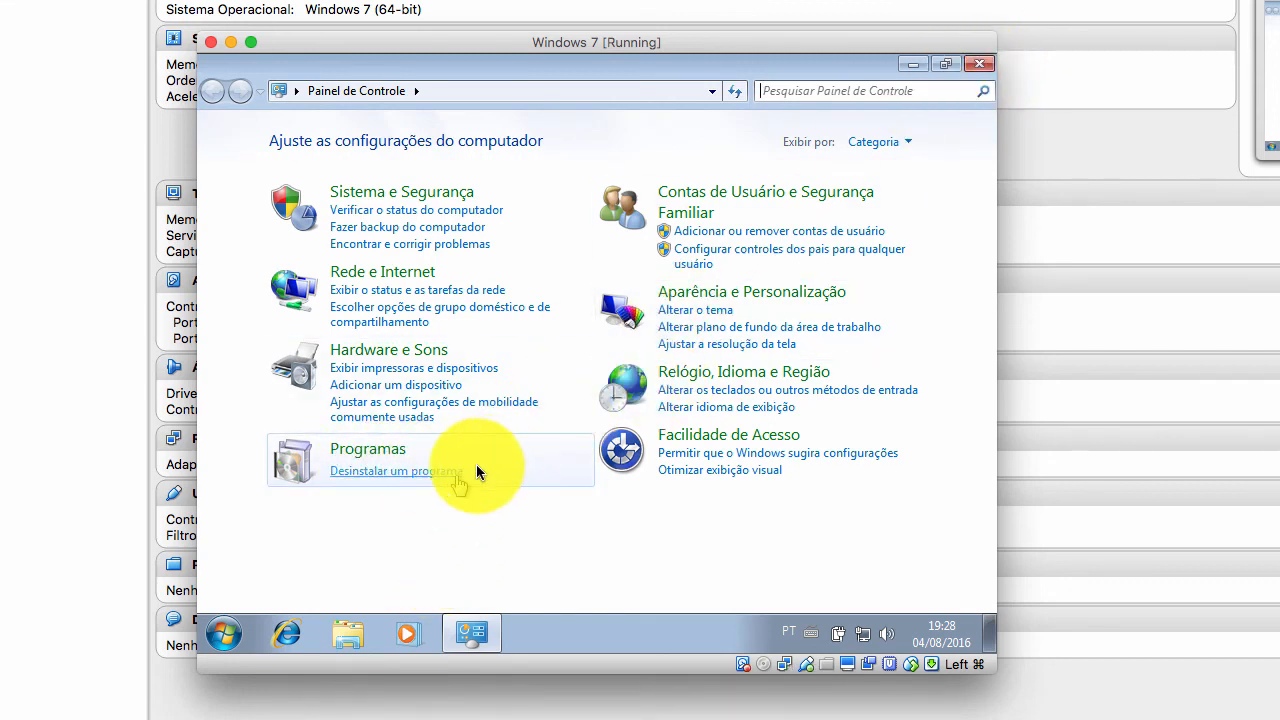
left_click(392, 470)
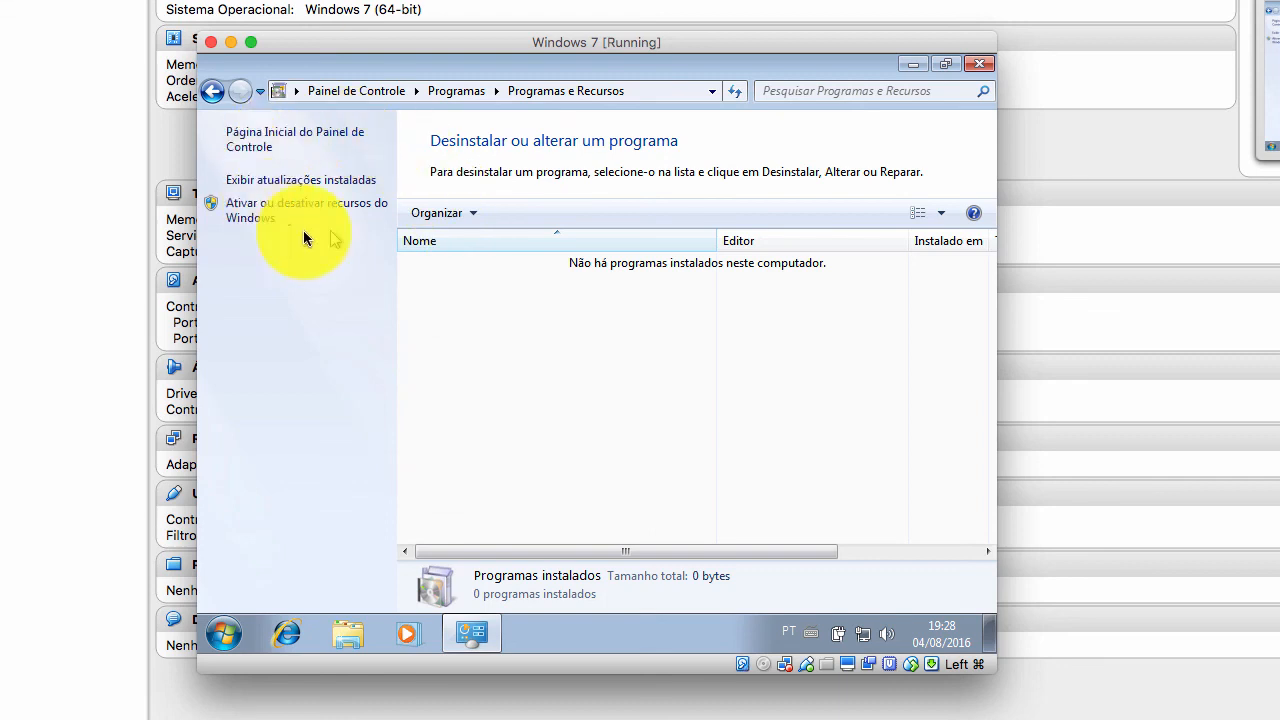
left_click(970, 70)
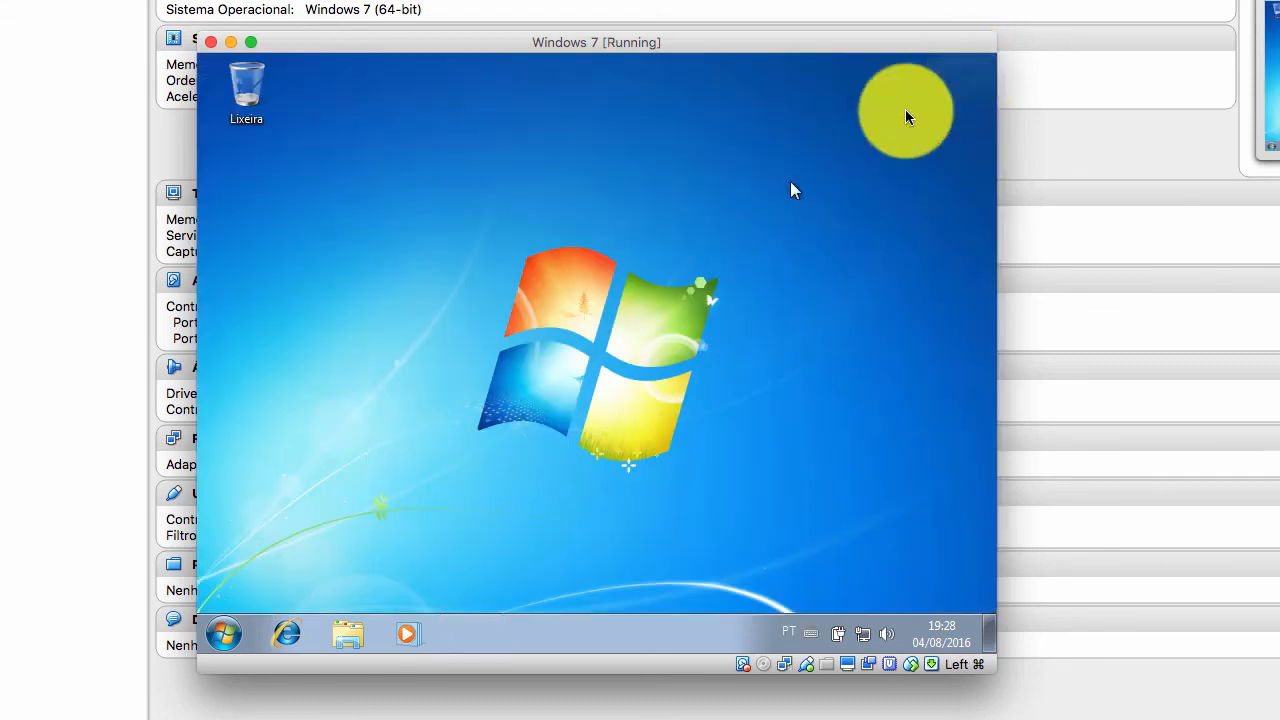
Step: View the desktop's Personalização settings and close them, then dismiss the desktop's context options
right_click(637, 196)
left_click(708, 404)
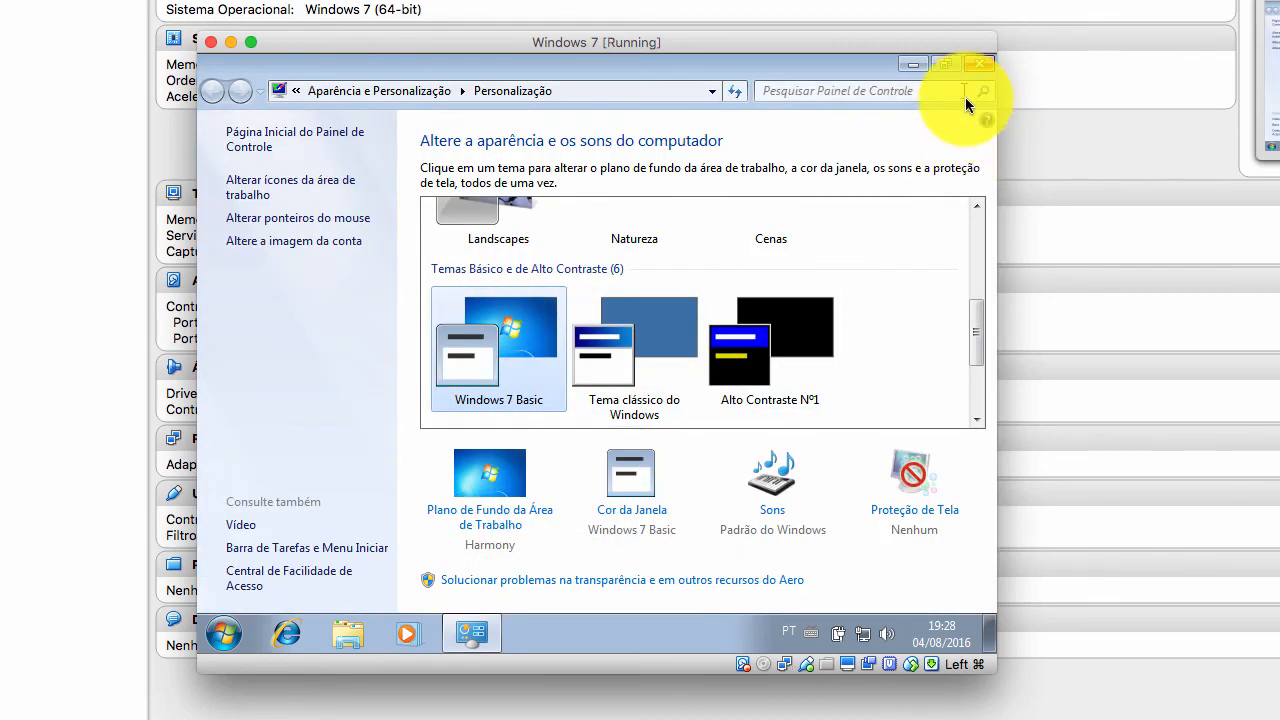
left_click(968, 61)
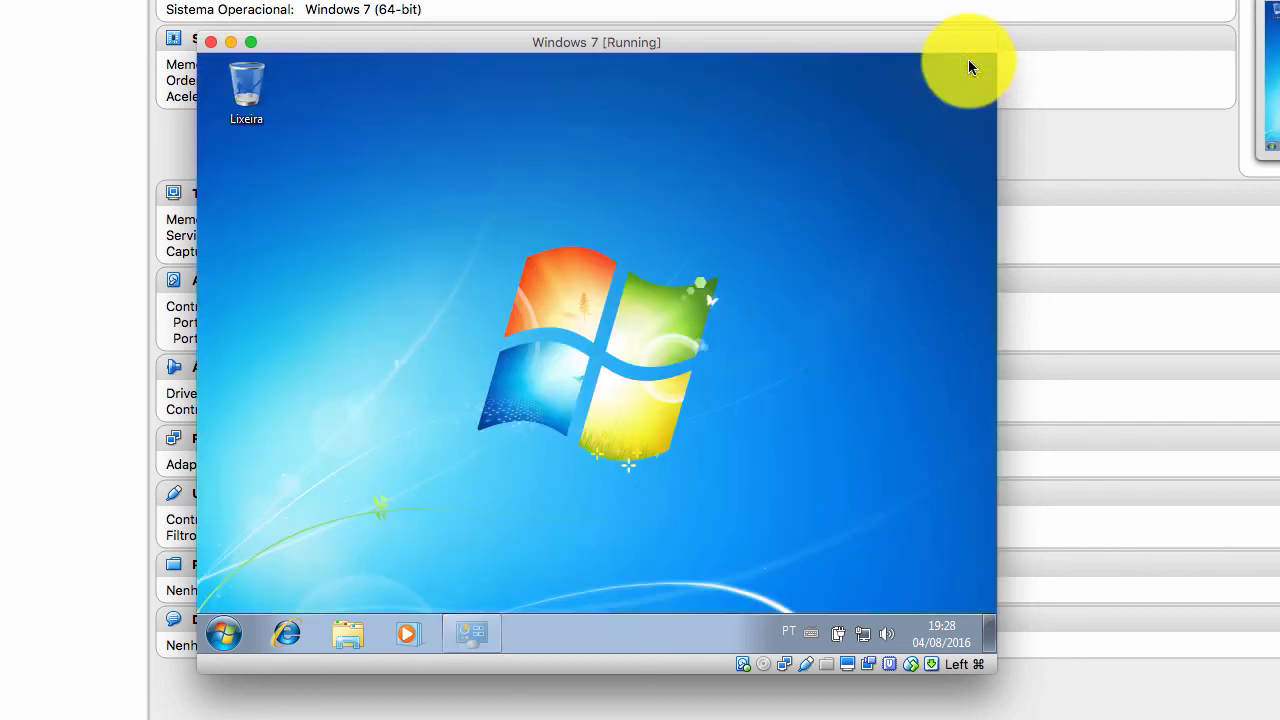
right_click(496, 241)
left_click(350, 346)
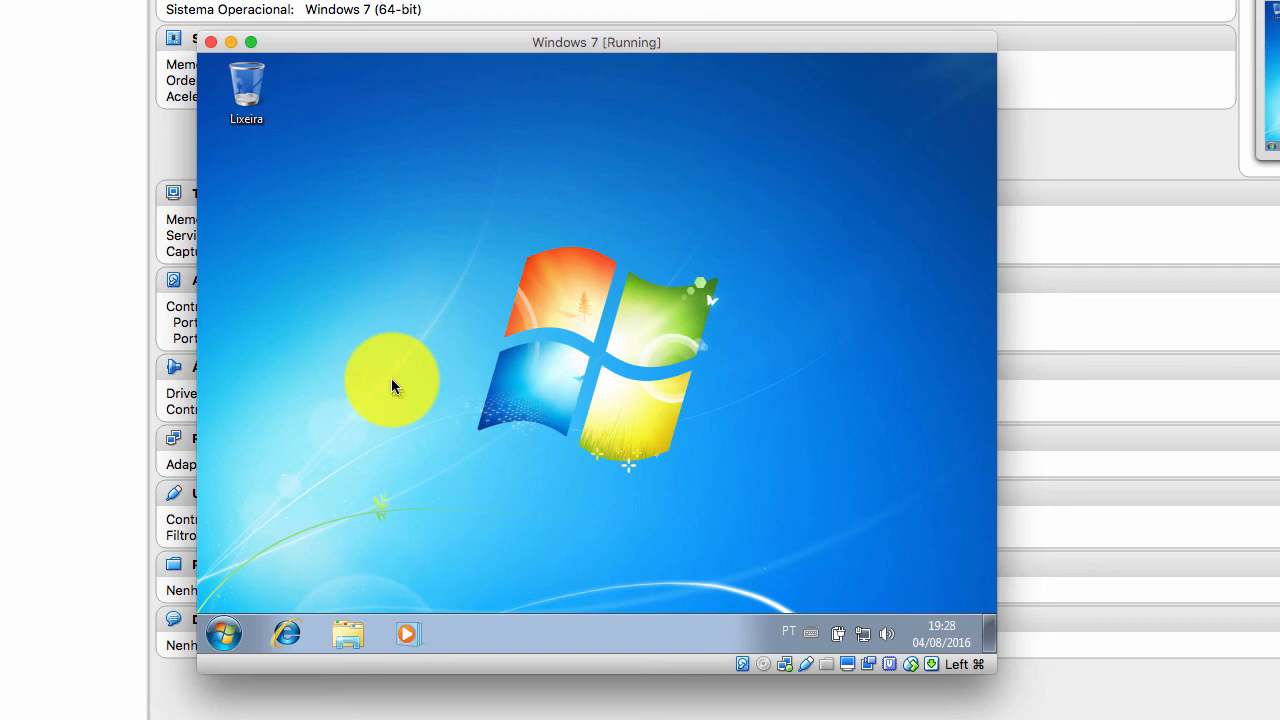
left_click(226, 636)
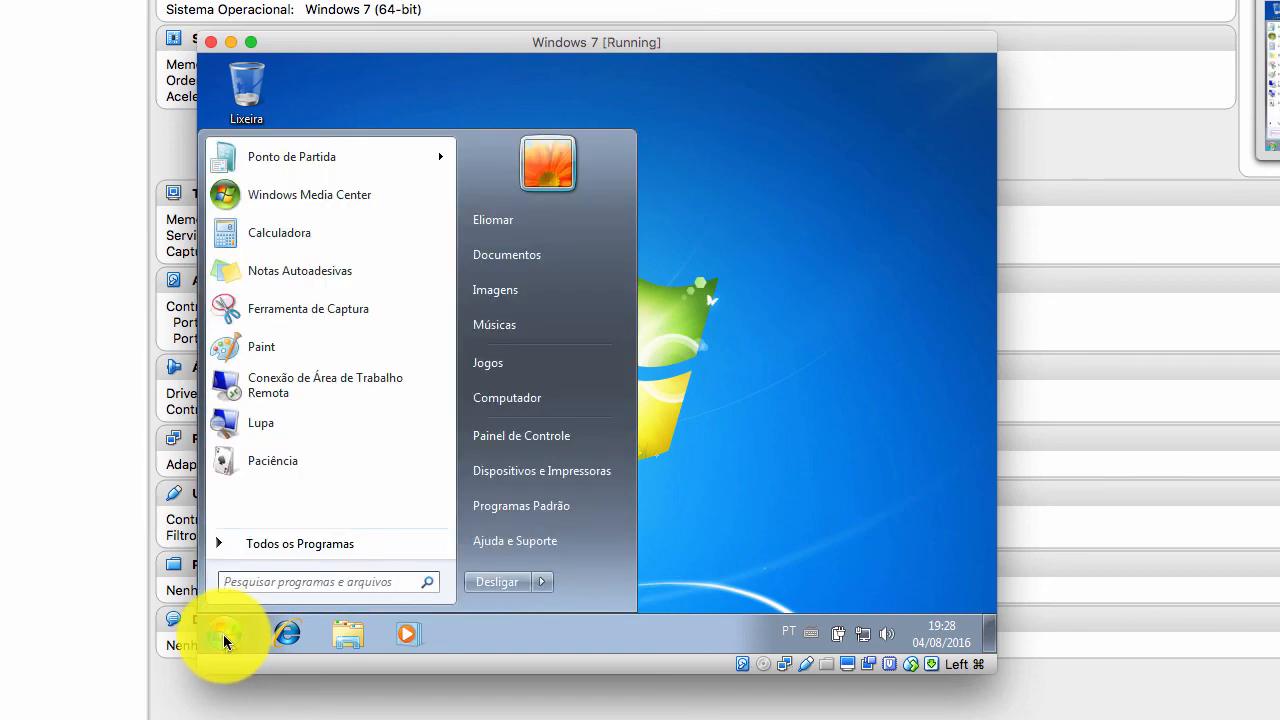
left_click(226, 638)
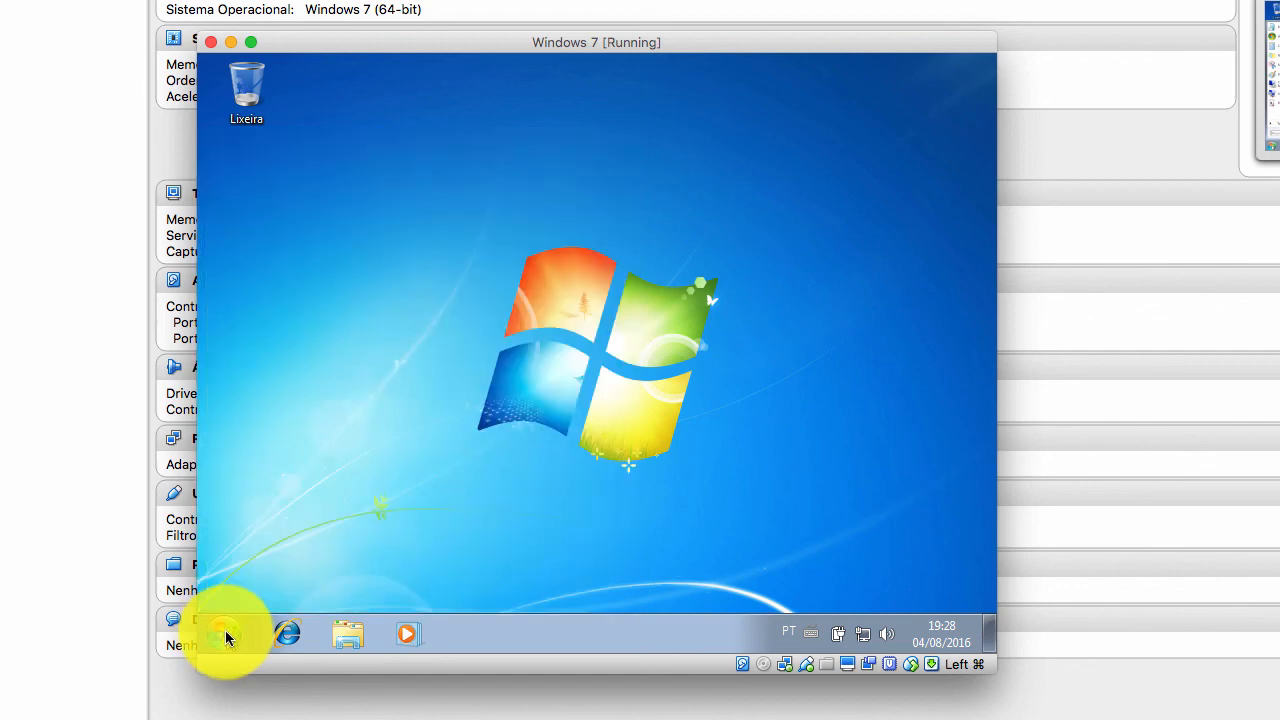
left_click(226, 638)
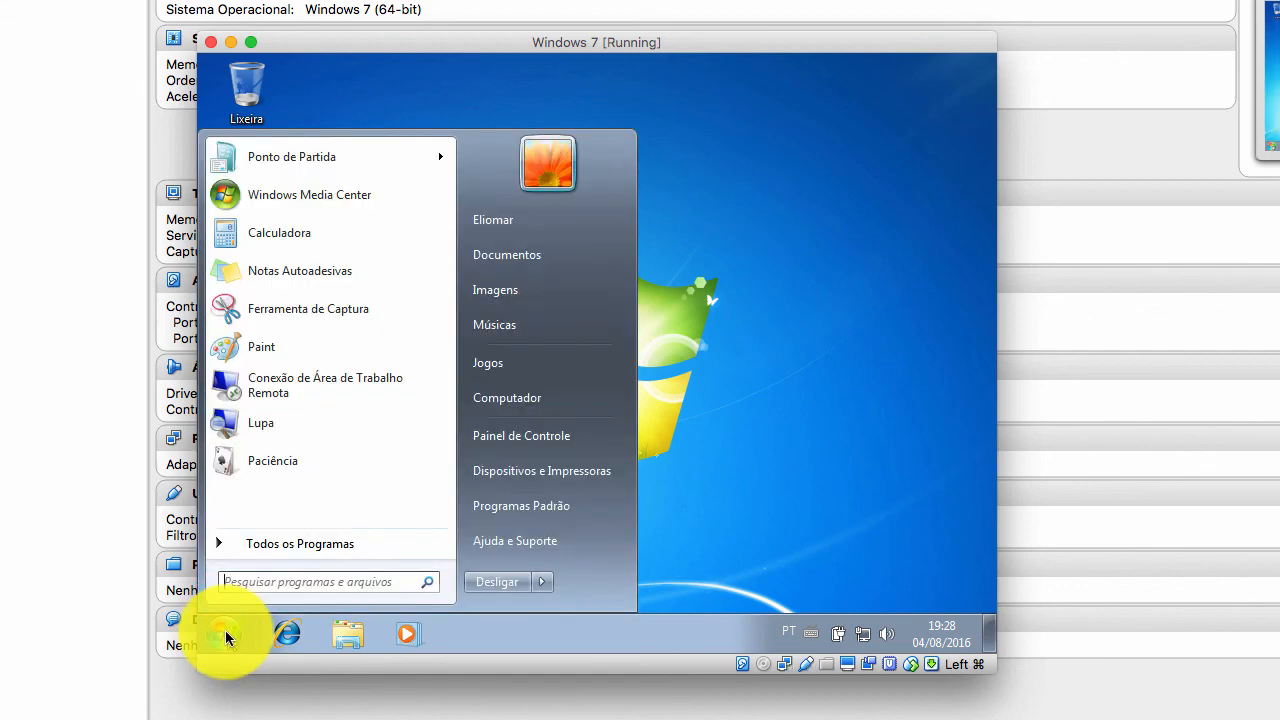
left_click(510, 584)
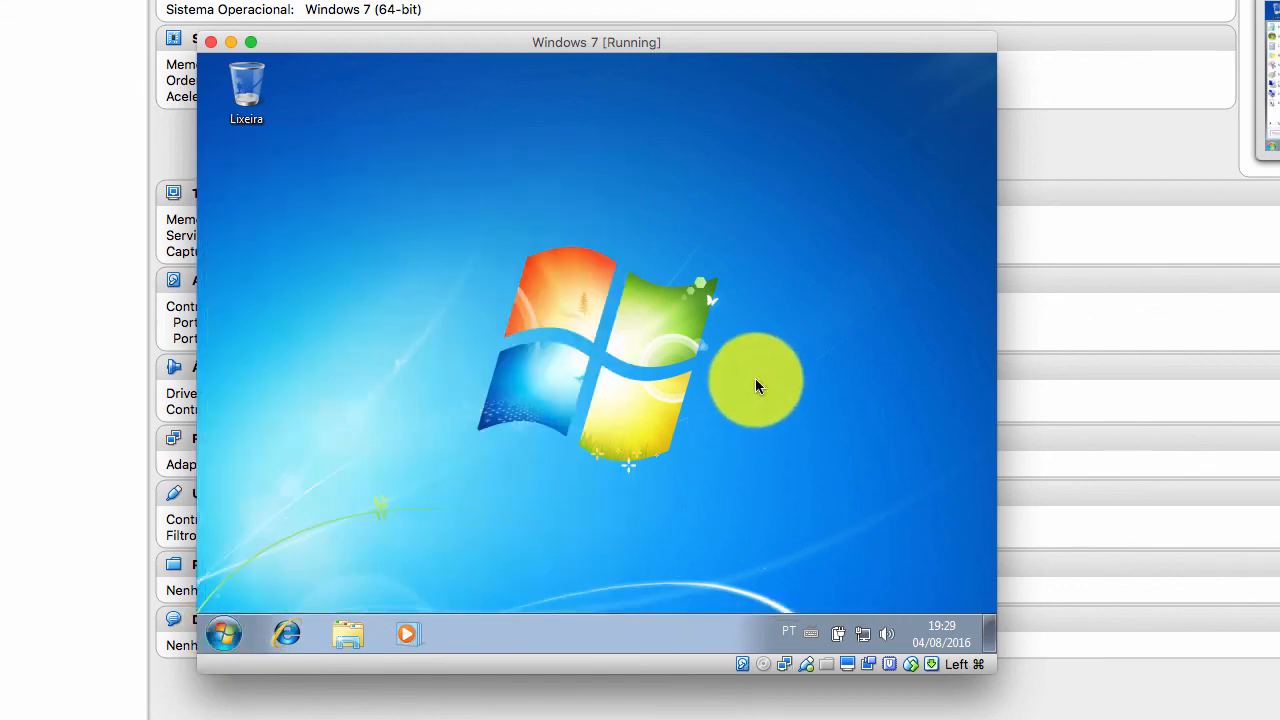
Step: Close the Windows 7 virtual machine with the Power off the machine option
left_click(211, 42)
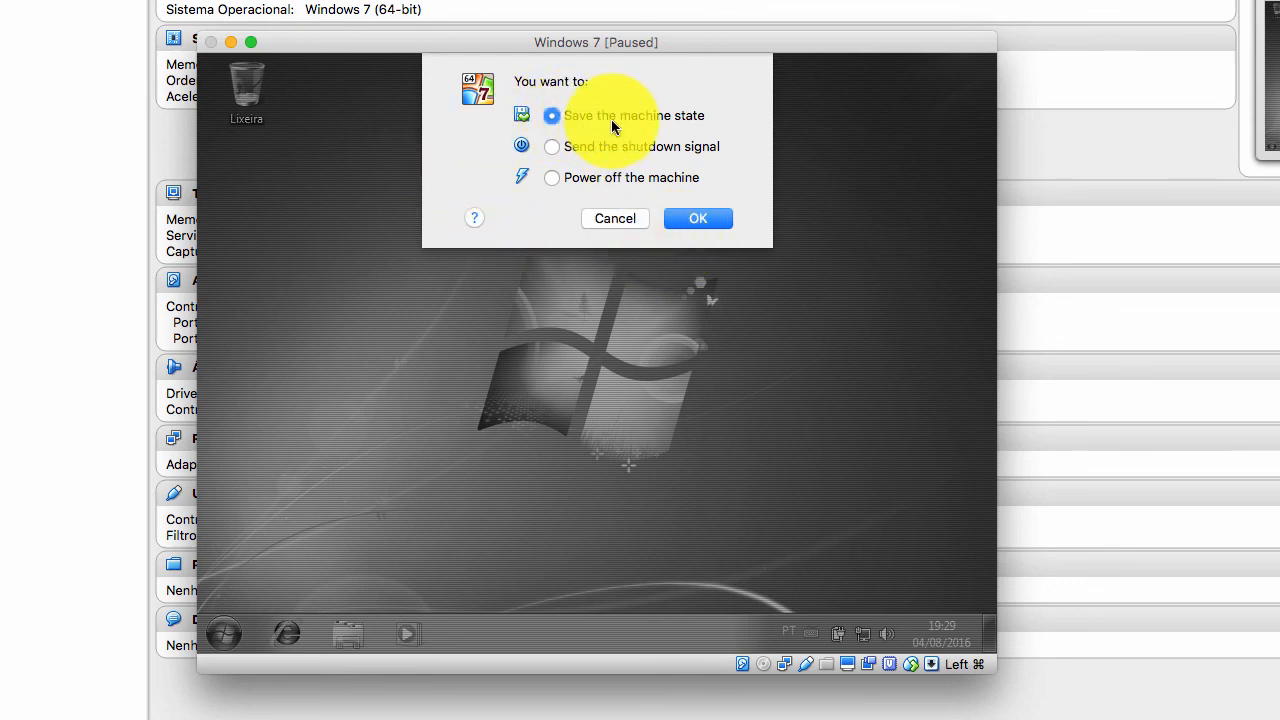
left_click(588, 176)
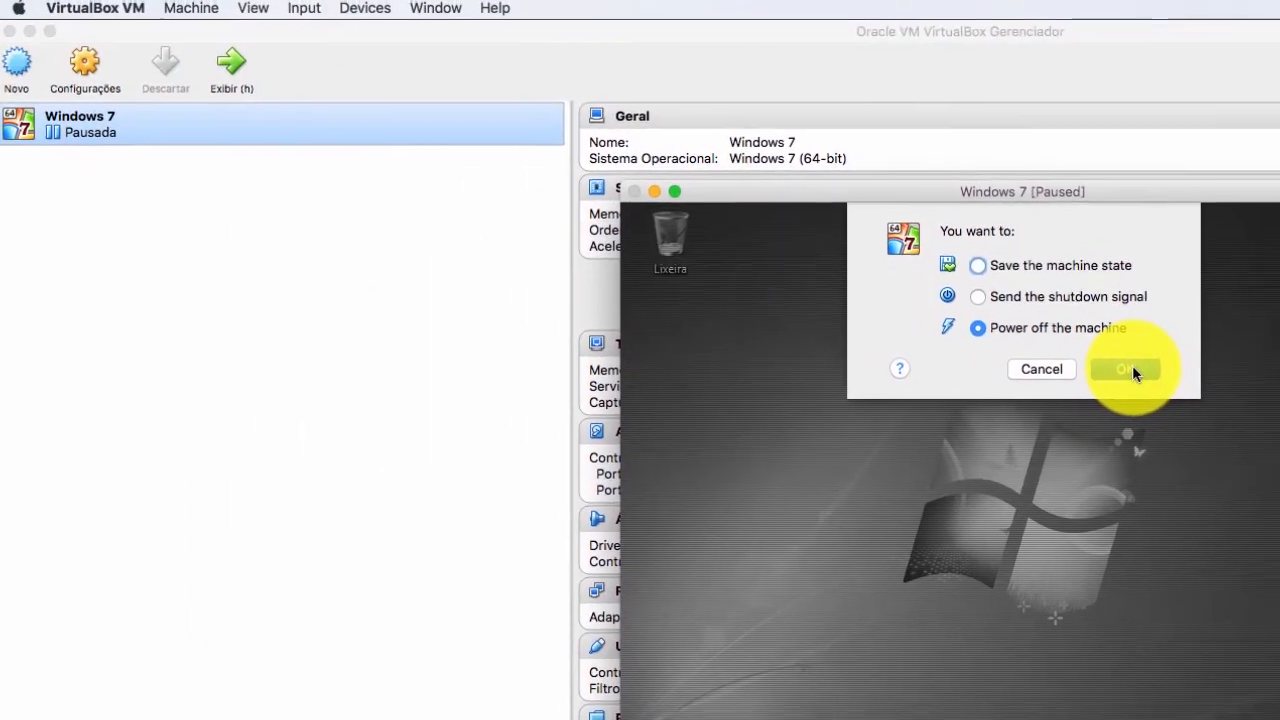
left_click(1128, 369)
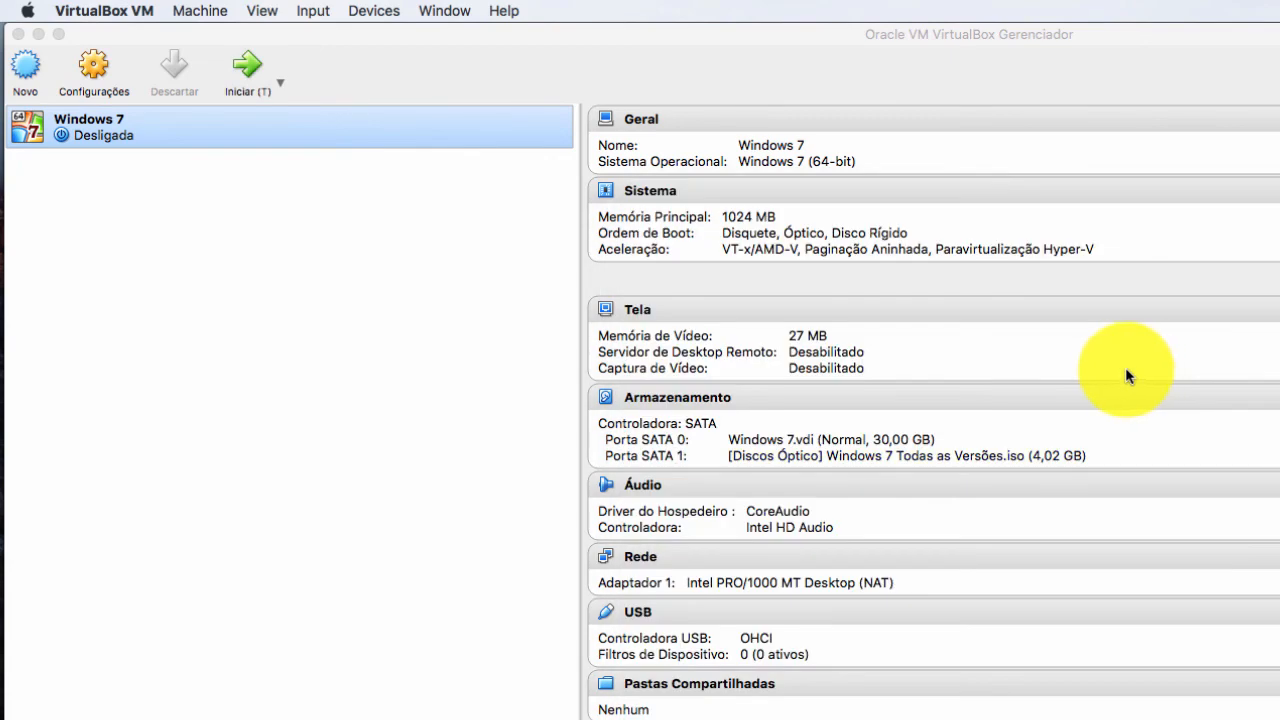